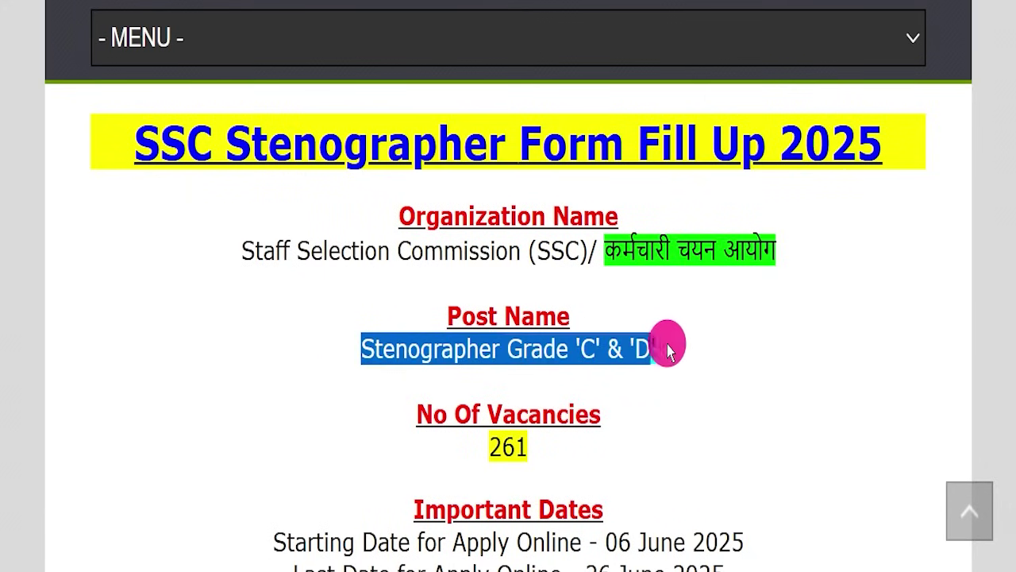
Step: Review the number of vacancies on the job page and the Personal Details section of the SSC One Time Registration form
left_click_drag(356, 435, 704, 481)
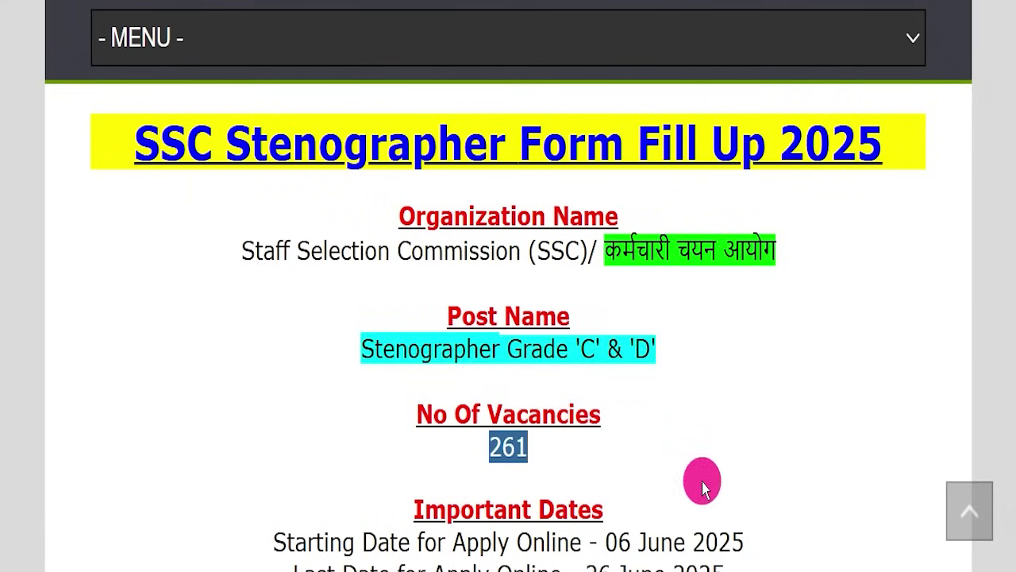
left_click(688, 447)
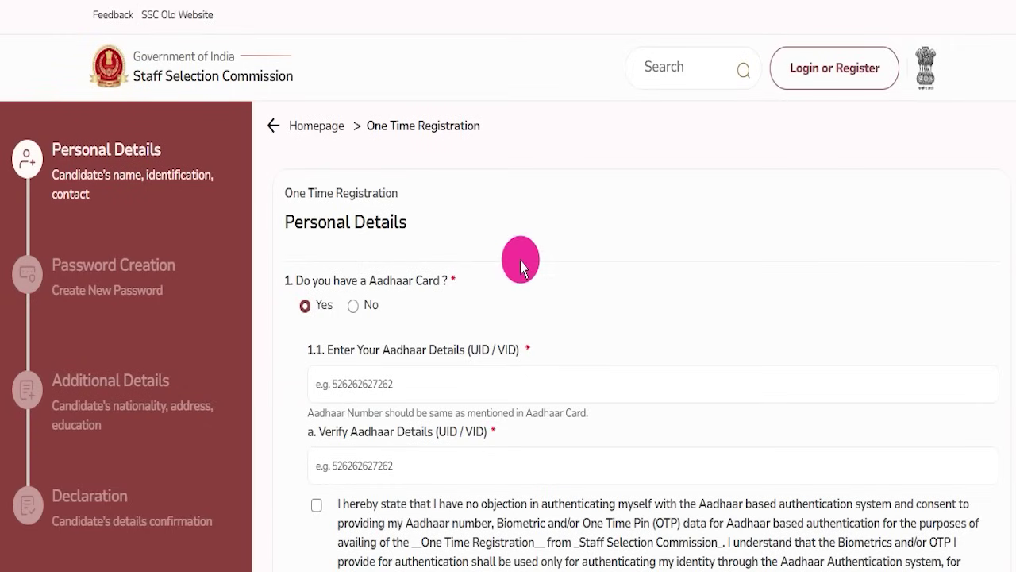
scroll(542, 315, "down", 8)
scroll(542, 315, "up", 8)
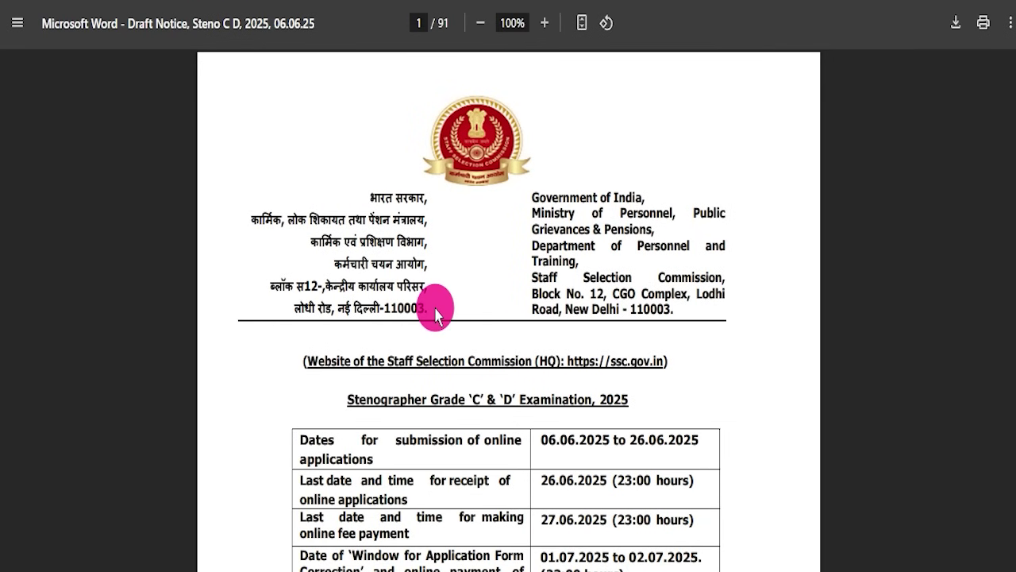
Step: Skim the Stenographer Grade 'C' & 'D' Examination, 2025 notice for its dates table, vacancies and disability reservation rules
scroll(431, 310, "down", 10)
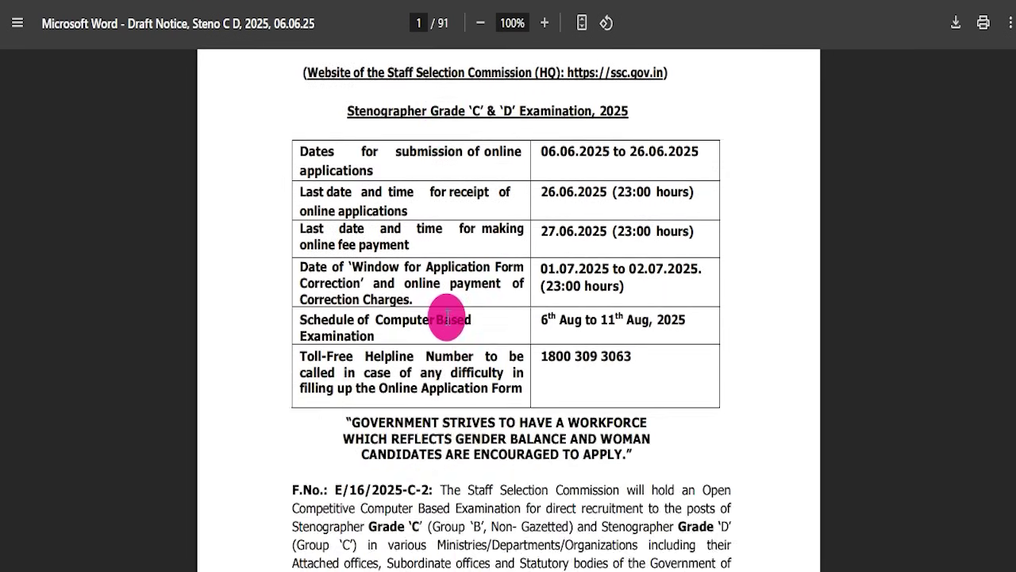
scroll(447, 318, "down", 10)
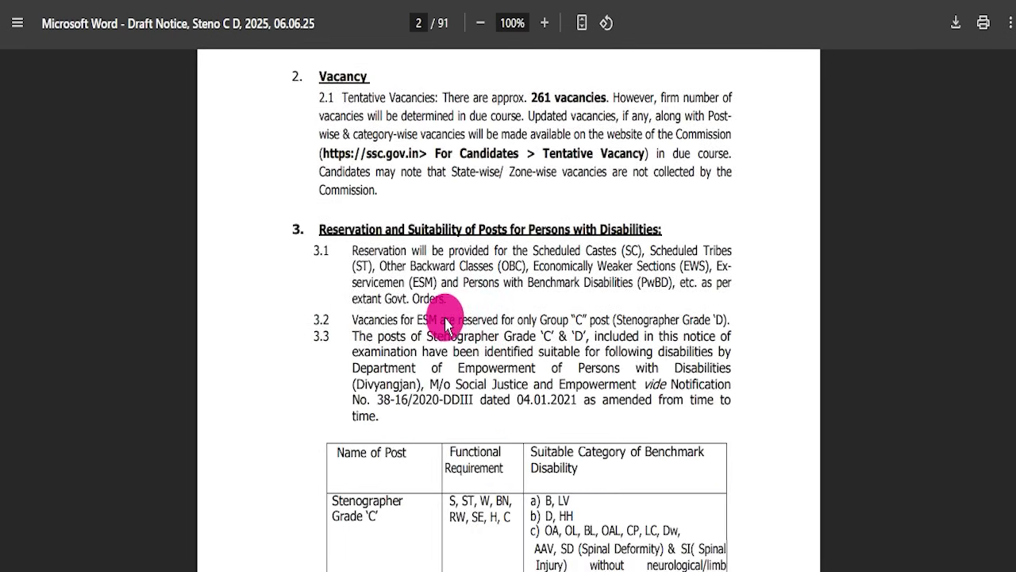
scroll(447, 318, "down", 8)
scroll(447, 322, "up", 12)
scroll(447, 326, "up", 10)
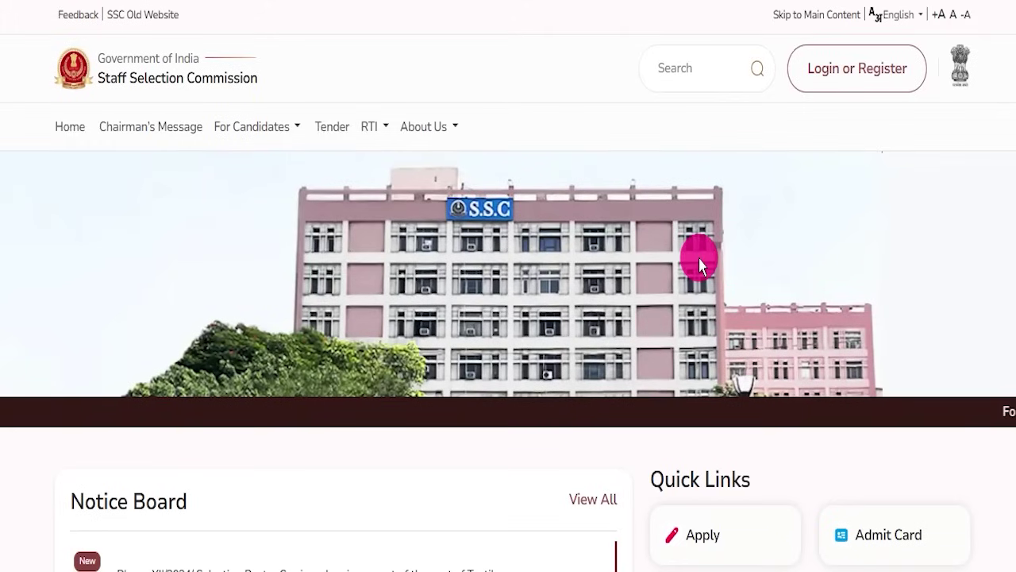
Step: Look over the Notice Board, Quick Links and SSC Calendar on the Staff Selection Commission homepage
scroll(633, 302, "down", 15)
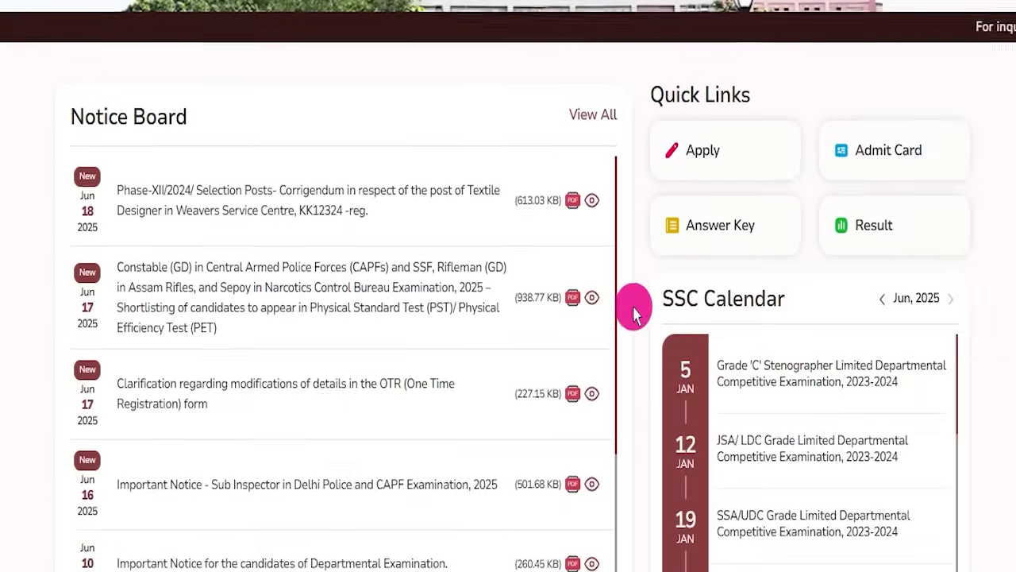
scroll(638, 349, "down", 10)
scroll(638, 349, "up", 7)
scroll(637, 354, "up", 18)
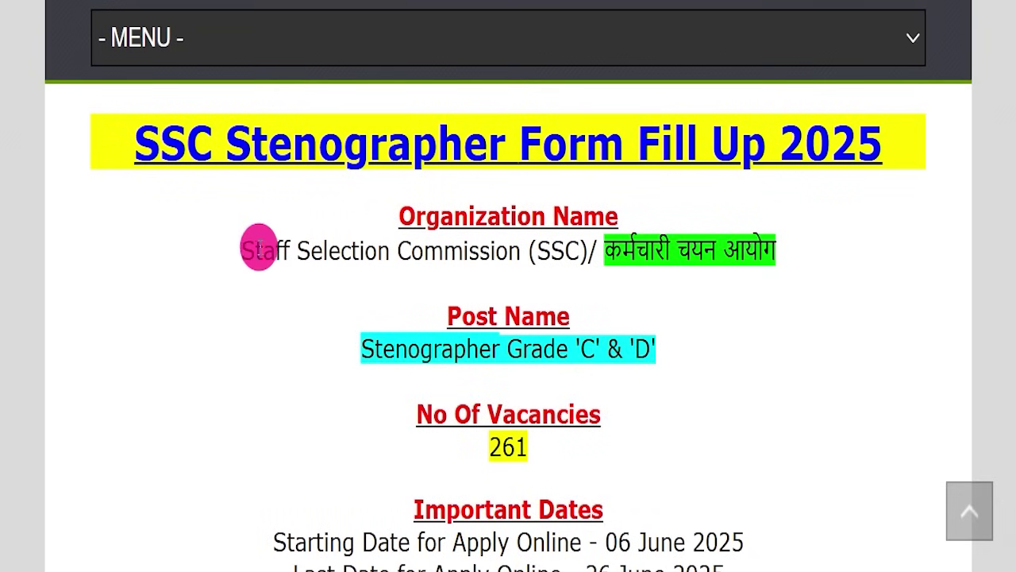
Step: Examine the SSC Stenographer Form Fill Up 2025 title and read the recruitment introduction on the IndSarkariNaukri page
left_click_drag(104, 127, 868, 119)
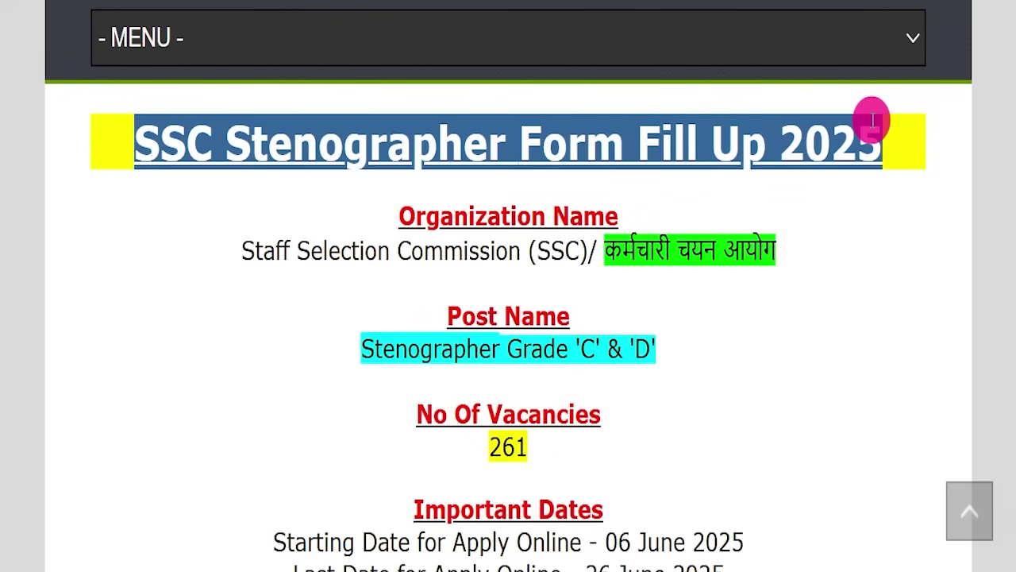
left_click(857, 228)
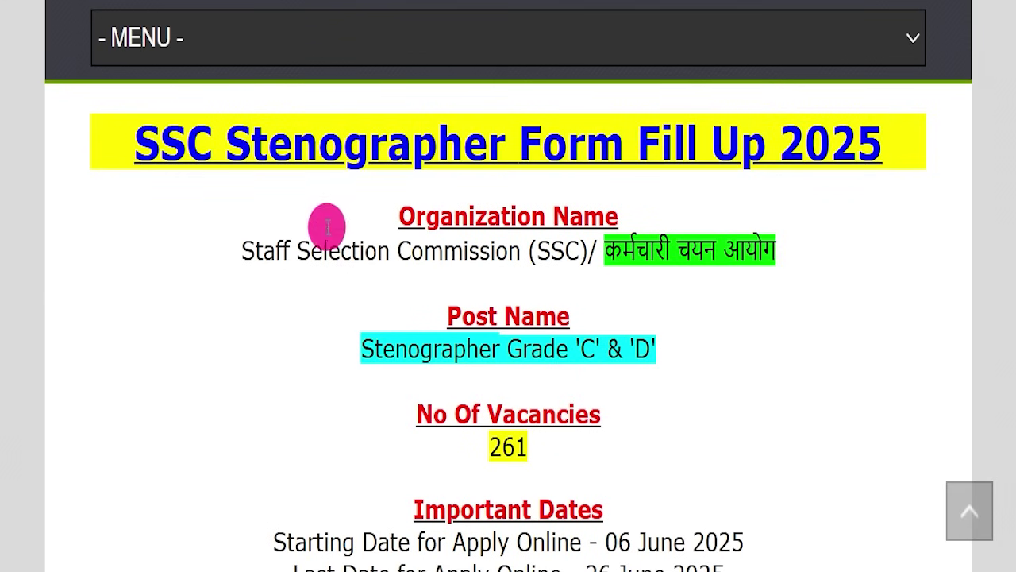
scroll(333, 317, "up", 10)
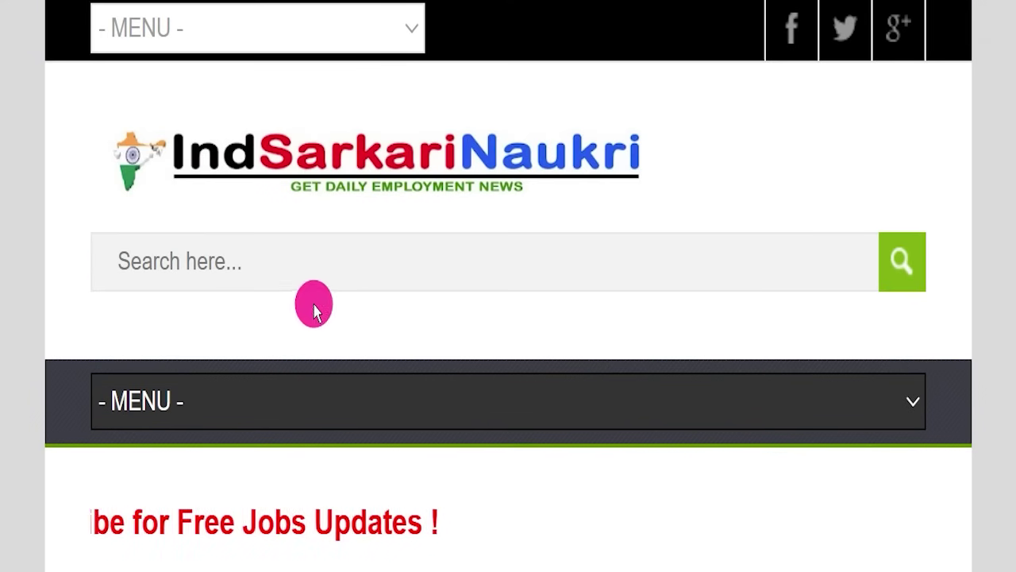
scroll(431, 236, "down", 1)
scroll(432, 237, "down", 6)
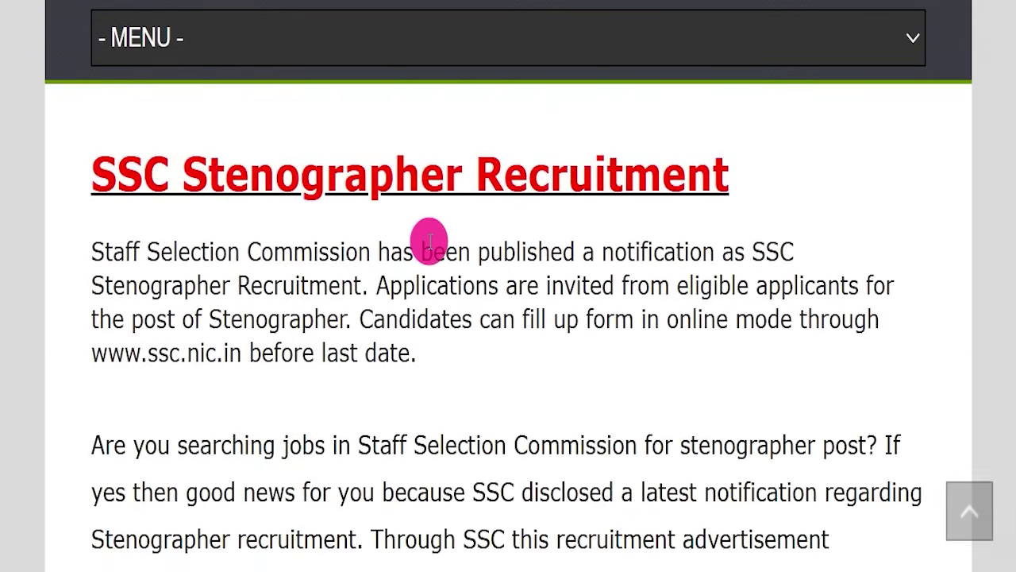
scroll(428, 239, "down", 3)
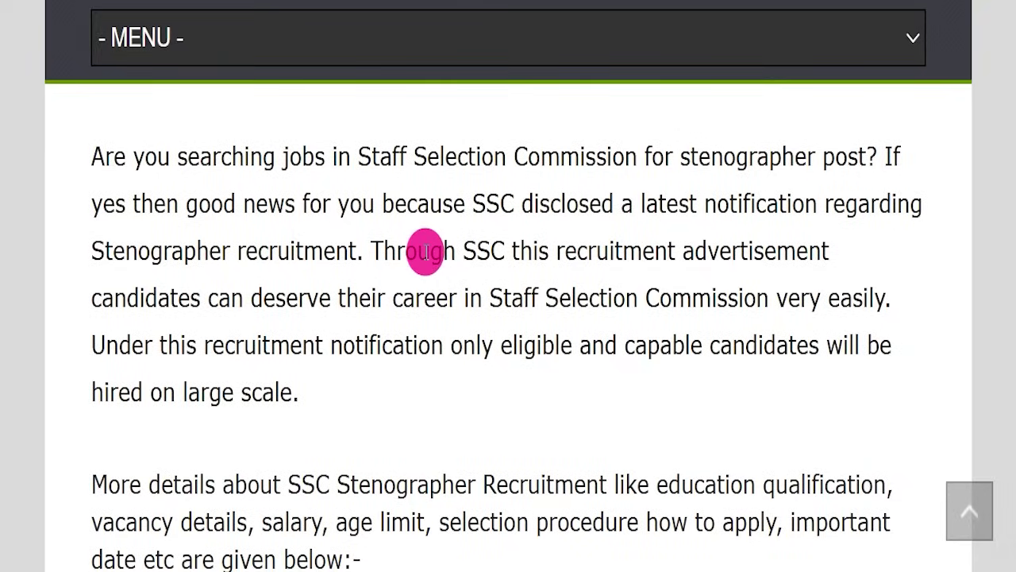
scroll(426, 252, "down", 5)
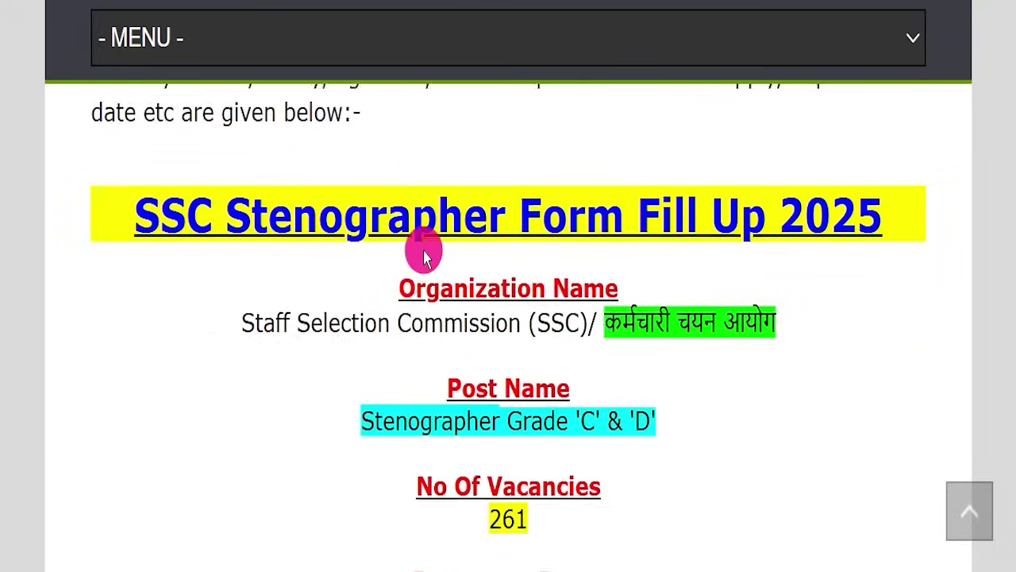
Step: Select the organization name and post name text in turn, and check the number of vacancies
scroll(405, 256, "down", 1)
left_click_drag(141, 168, 502, 136)
left_click(976, 125)
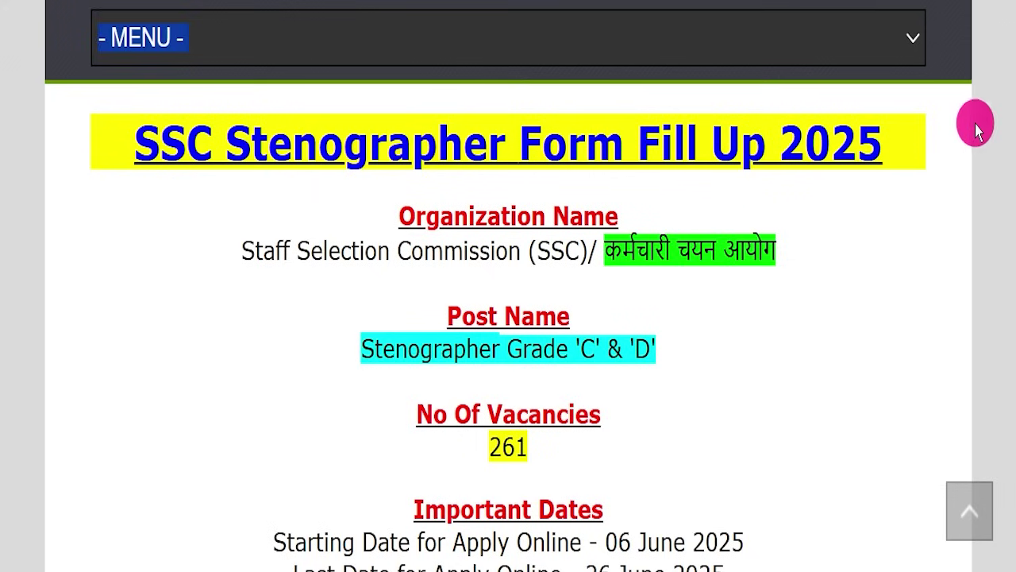
left_click_drag(241, 251, 813, 229)
left_click(813, 235)
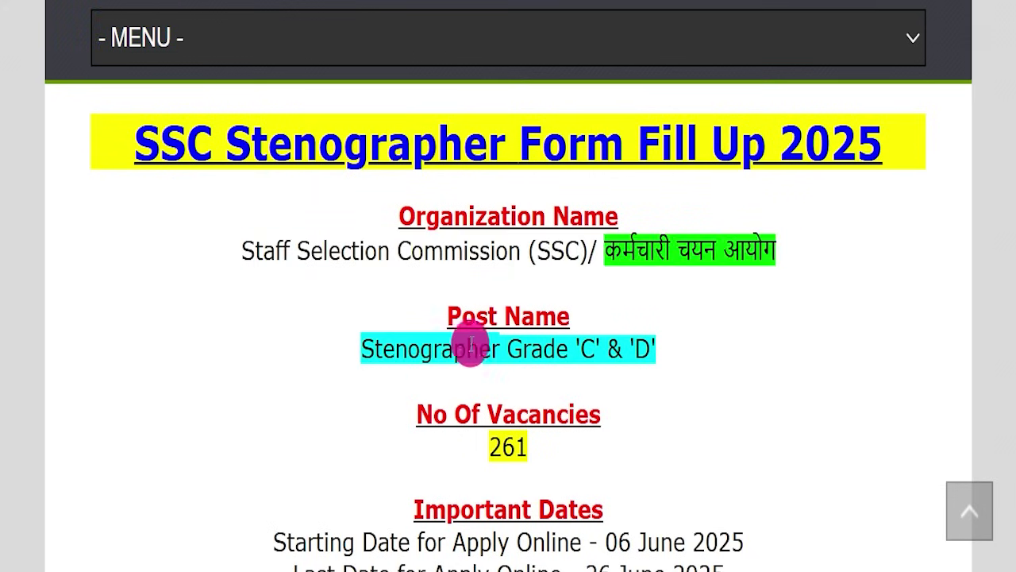
left_click_drag(307, 347, 691, 336)
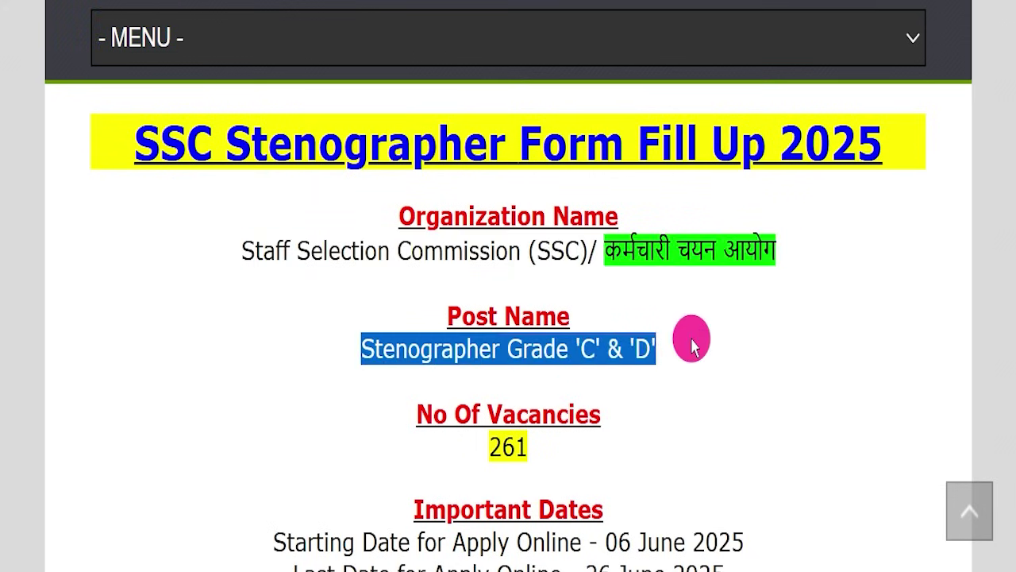
left_click_drag(406, 439, 681, 421)
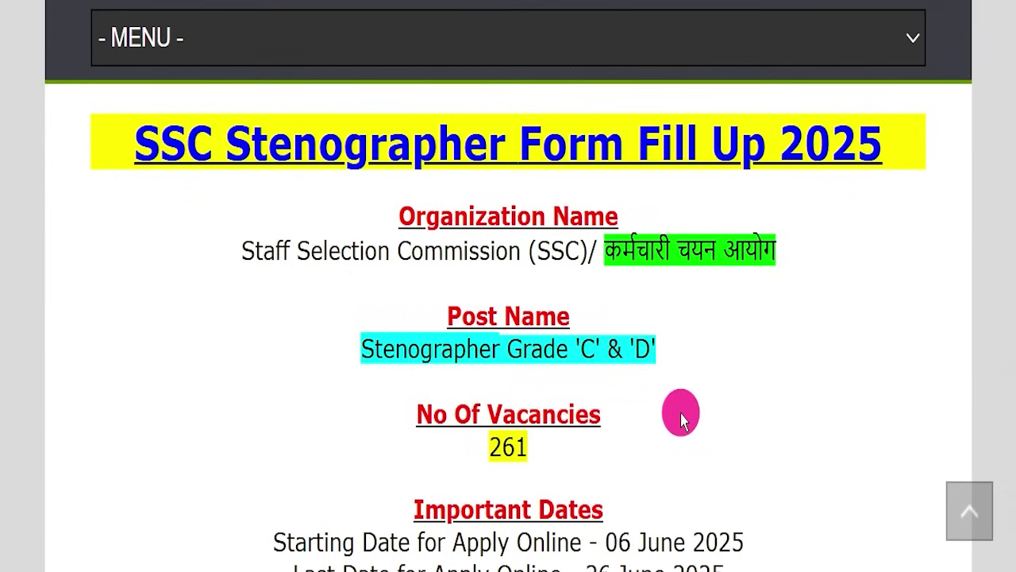
Step: Underline the last date for applying online, 26 June 2025, in red and mark it with a large tick
scroll(715, 401, "down", 3)
scroll(810, 370, "down", 3)
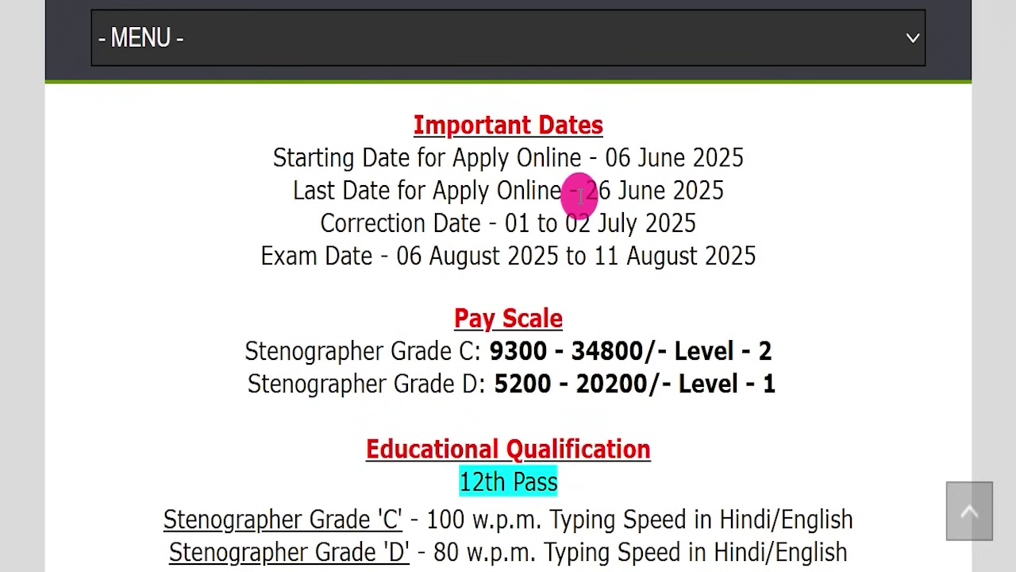
left_click_drag(582, 200, 794, 200)
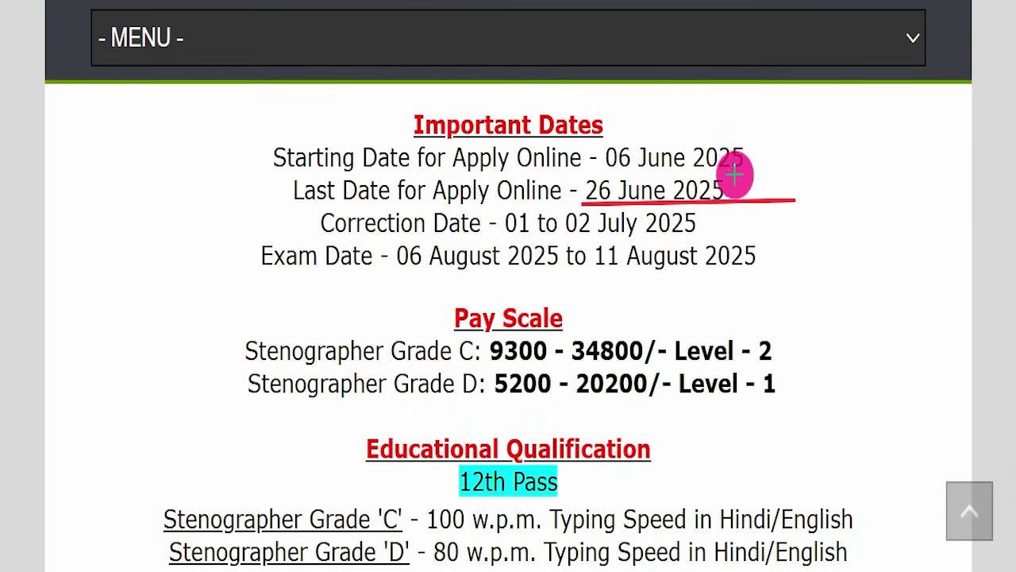
left_click_drag(739, 186, 919, 78)
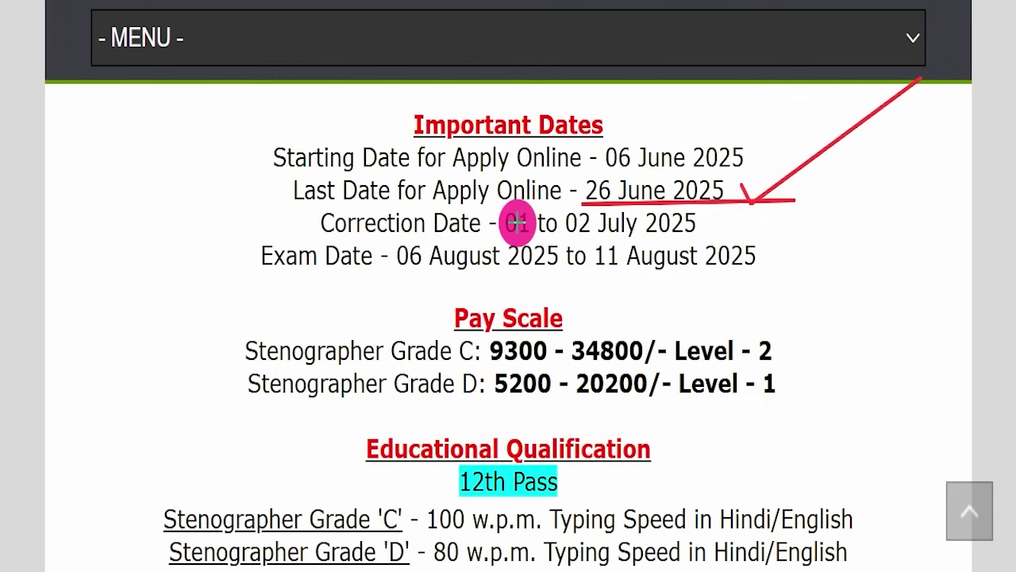
left_click_drag(395, 205, 533, 205)
left_click_drag(751, 199, 822, 117)
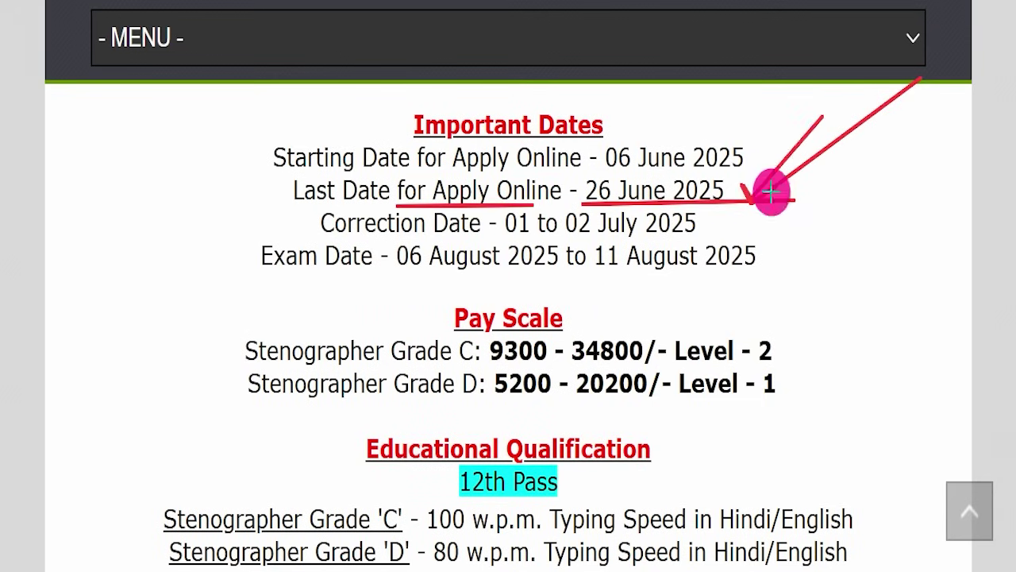
Step: Tick both stenographer pay scales and the 12th Pass qualification in red, then clear the annotations
left_click_drag(792, 343, 852, 300)
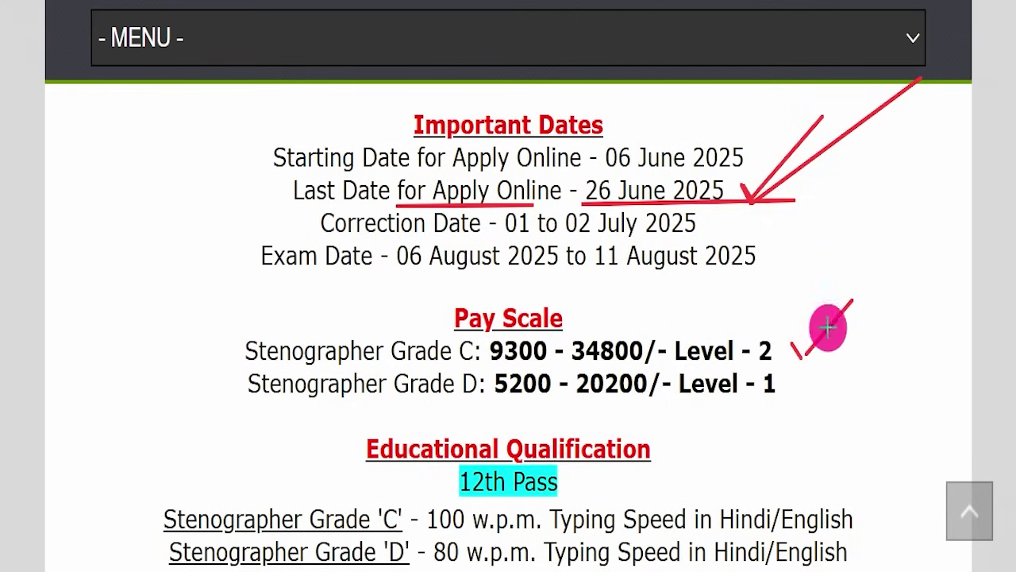
left_click_drag(792, 373, 869, 324)
left_click_drag(565, 484, 789, 359)
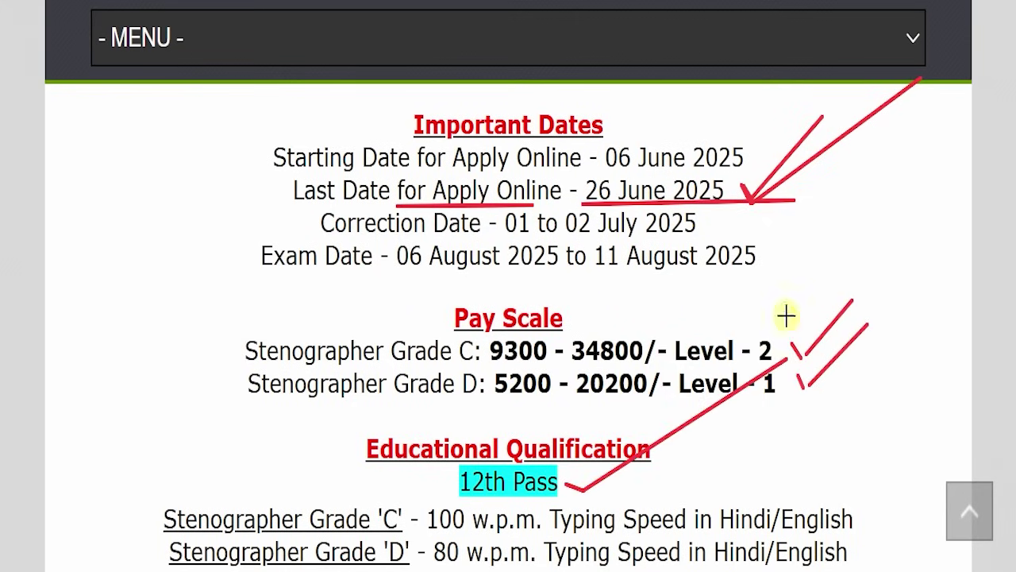
key("Escape")
Step: Select the age limits for Stenographer Grade C and Grade D in turn, then clear the selection
scroll(544, 334, "down", 5)
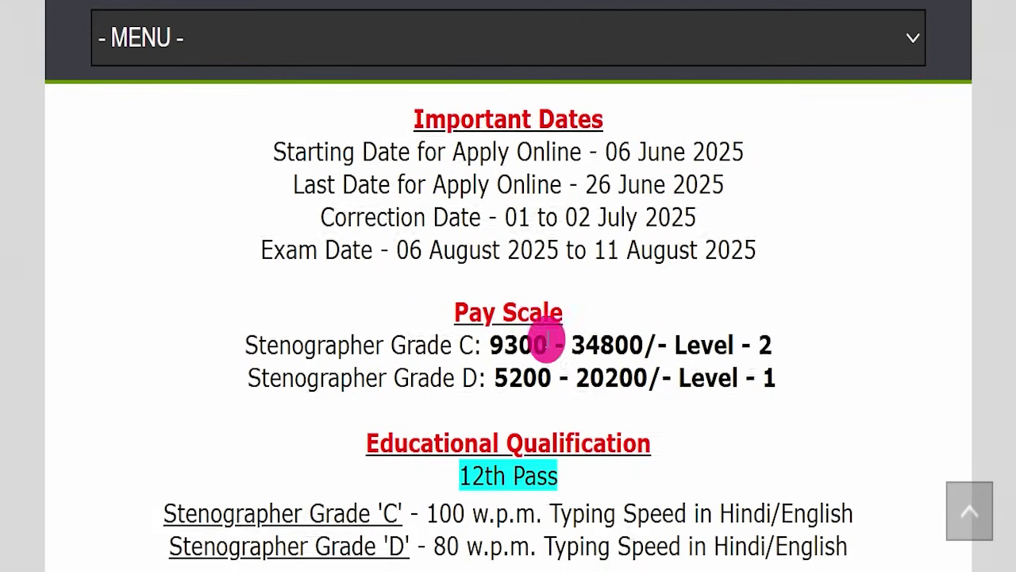
left_click_drag(543, 264, 743, 256)
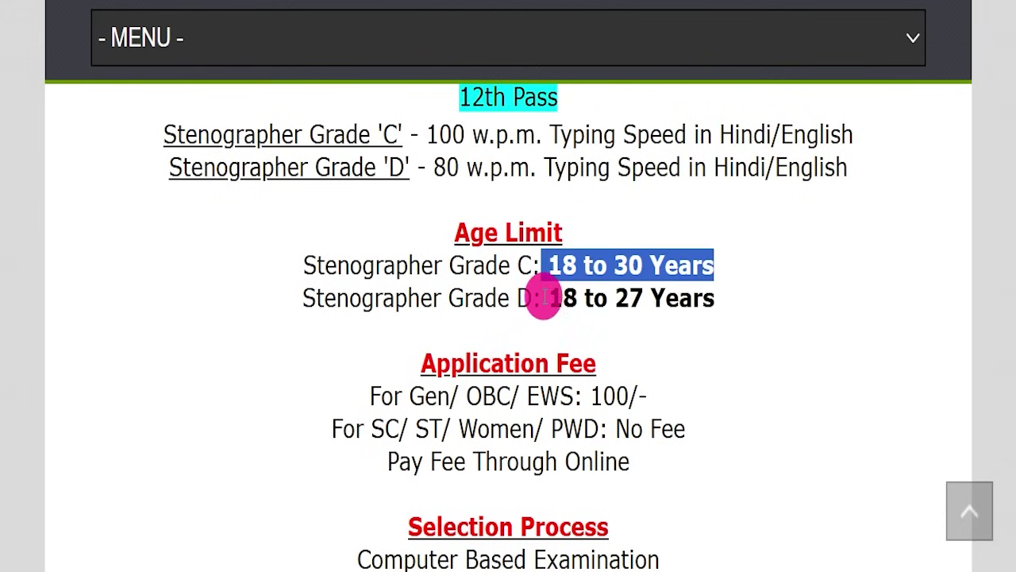
left_click_drag(545, 297, 871, 310)
left_click(871, 310)
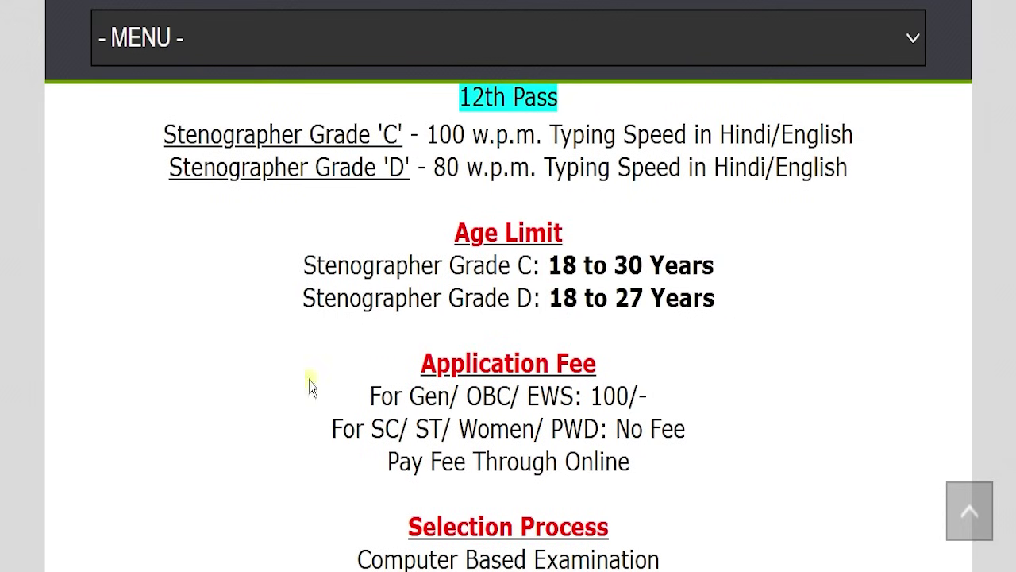
Step: Select the application fee lines for each category and the online payment mode in turn to review them
left_click_drag(310, 389, 712, 379)
left_click_drag(257, 420, 611, 421)
left_click_drag(616, 423, 711, 421)
scroll(720, 421, "down", 4)
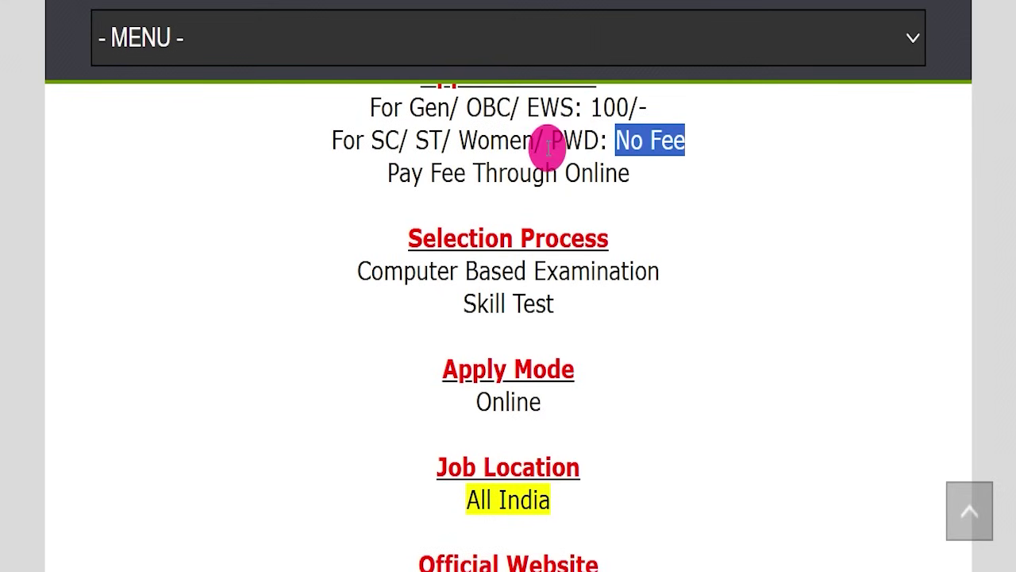
left_click_drag(563, 169, 621, 163)
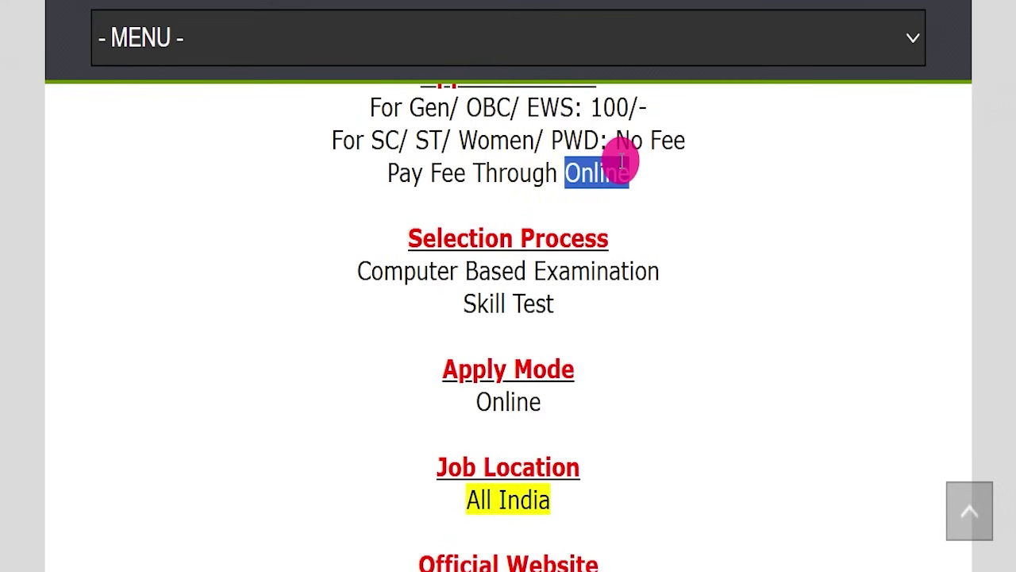
Step: Select the two selection process stages, Computer Based Examination and Skill Test, followed by the apply mode
left_click_drag(298, 266, 704, 263)
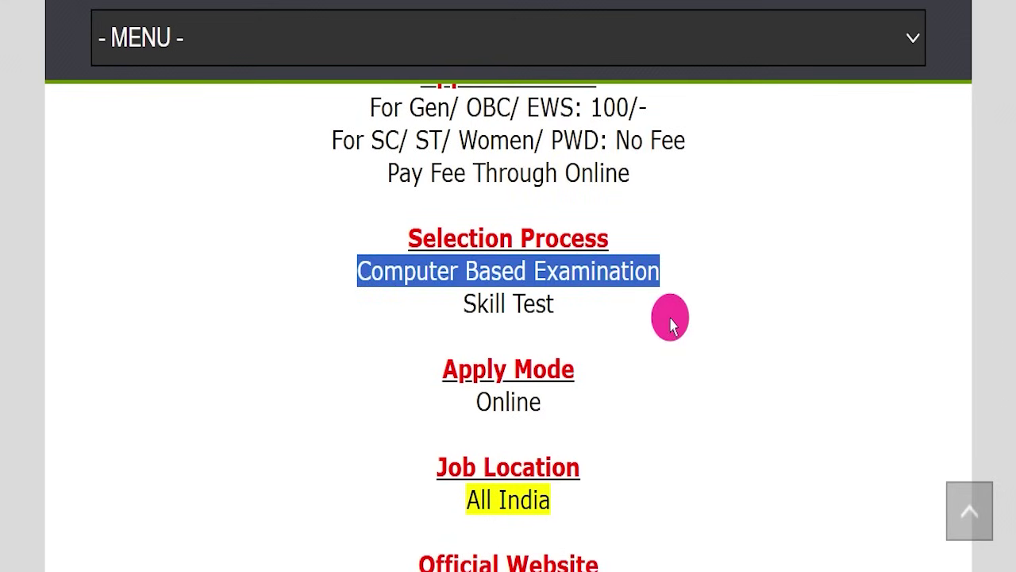
left_click_drag(460, 303, 572, 302)
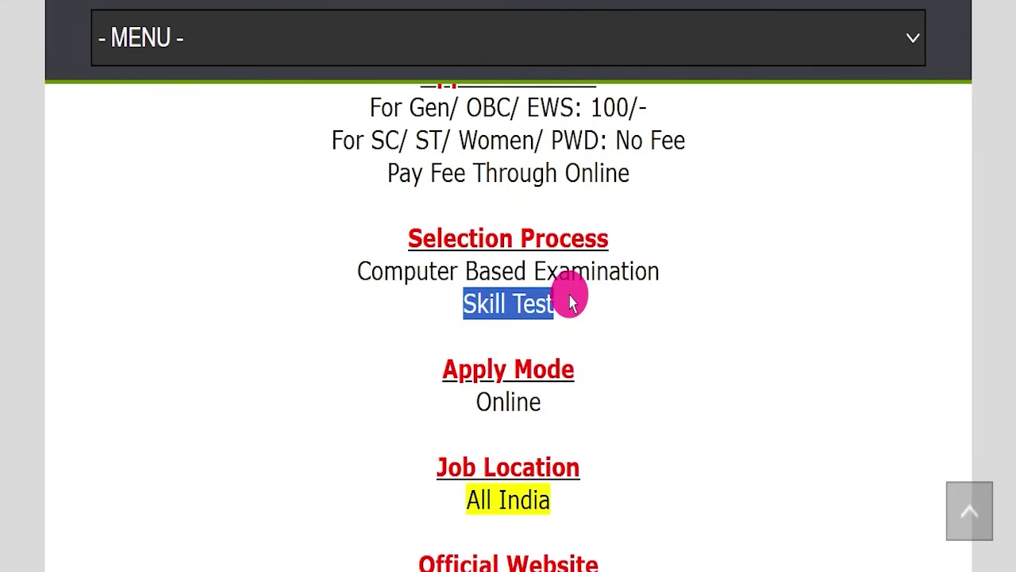
left_click_drag(386, 374, 554, 421)
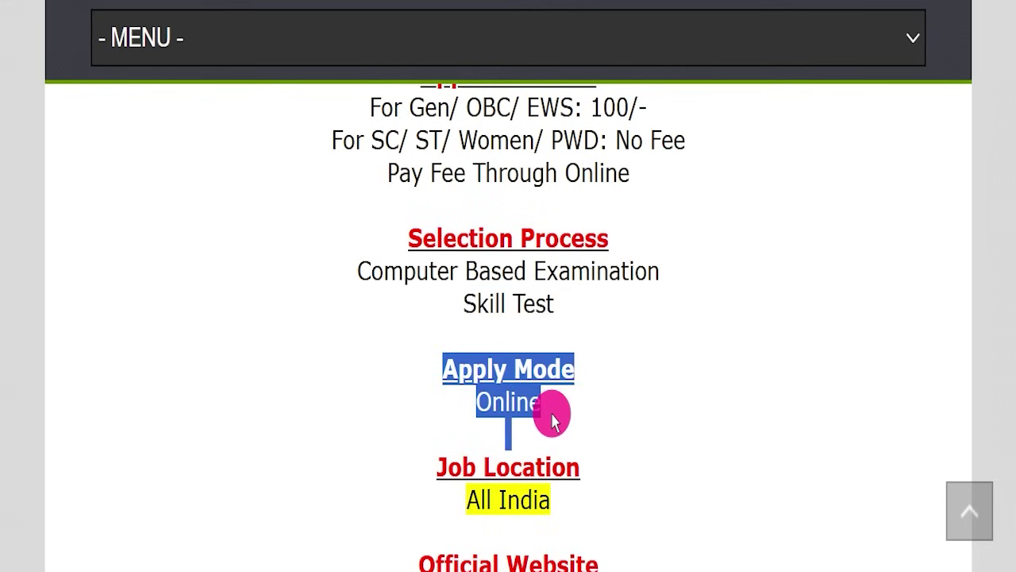
Step: Select the job location and the official website address in turn to review them
scroll(579, 418, "down", 2)
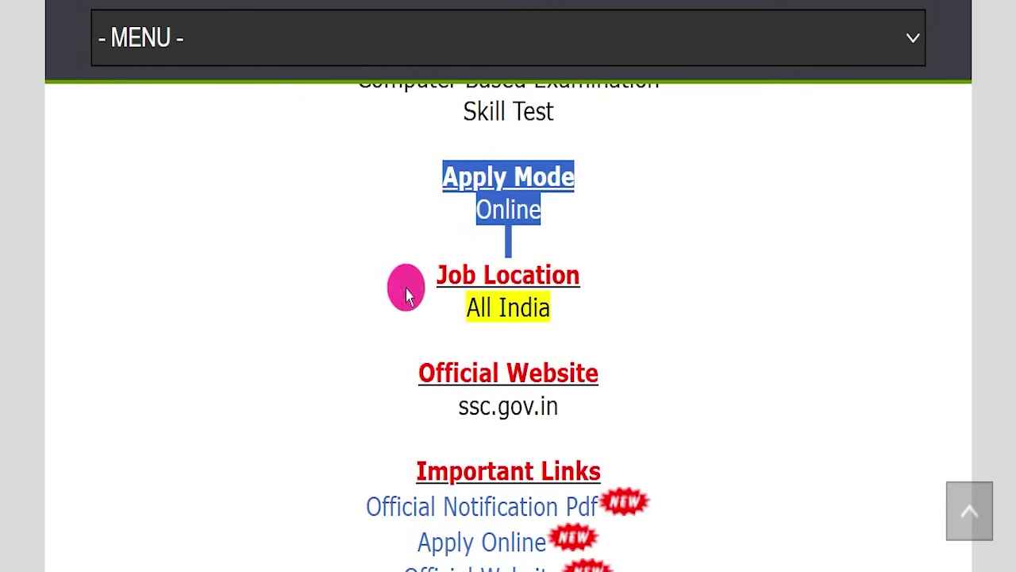
left_click_drag(413, 303, 663, 307)
scroll(663, 307, "down", 1)
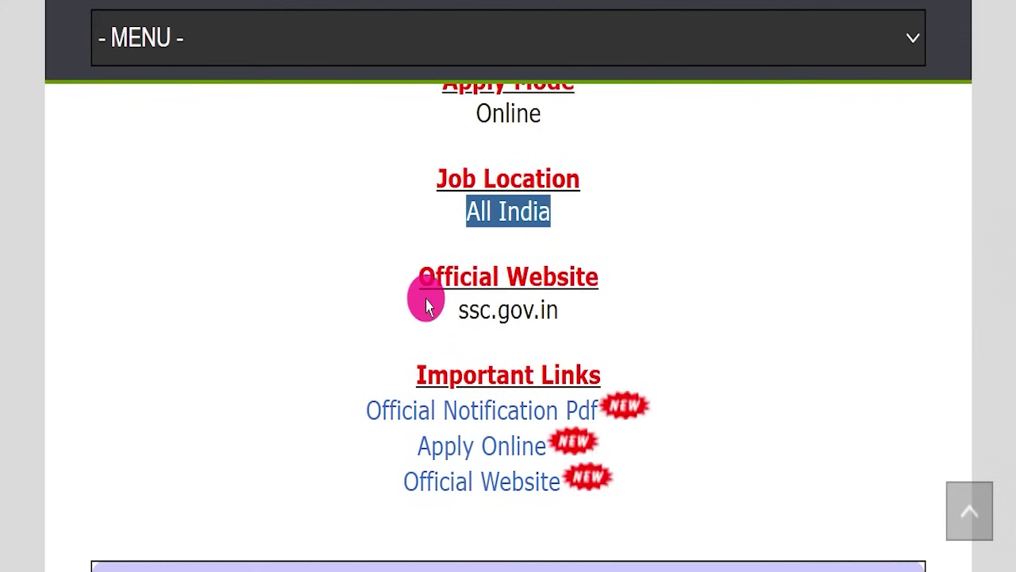
left_click_drag(390, 302, 604, 307)
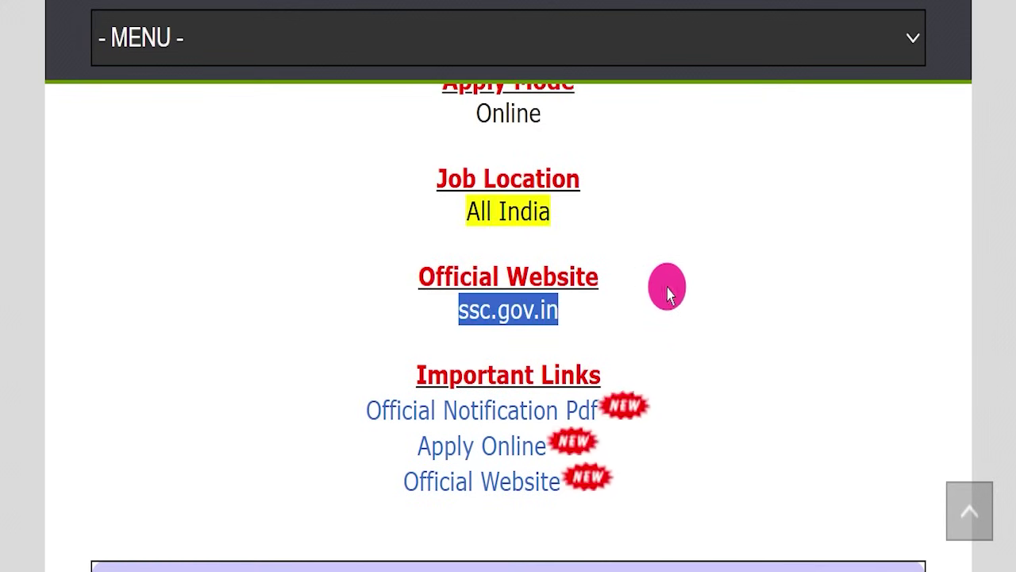
Step: Select the Important Links entries to review them, then open the Official Notification Pdf
left_click_drag(334, 369, 672, 479)
left_click(681, 332)
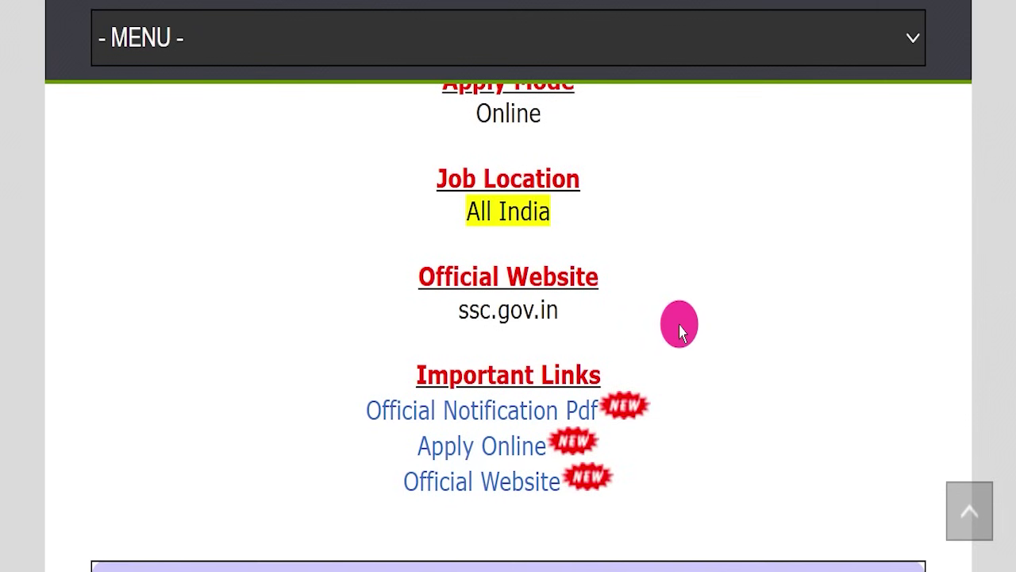
left_click_drag(329, 390, 588, 394)
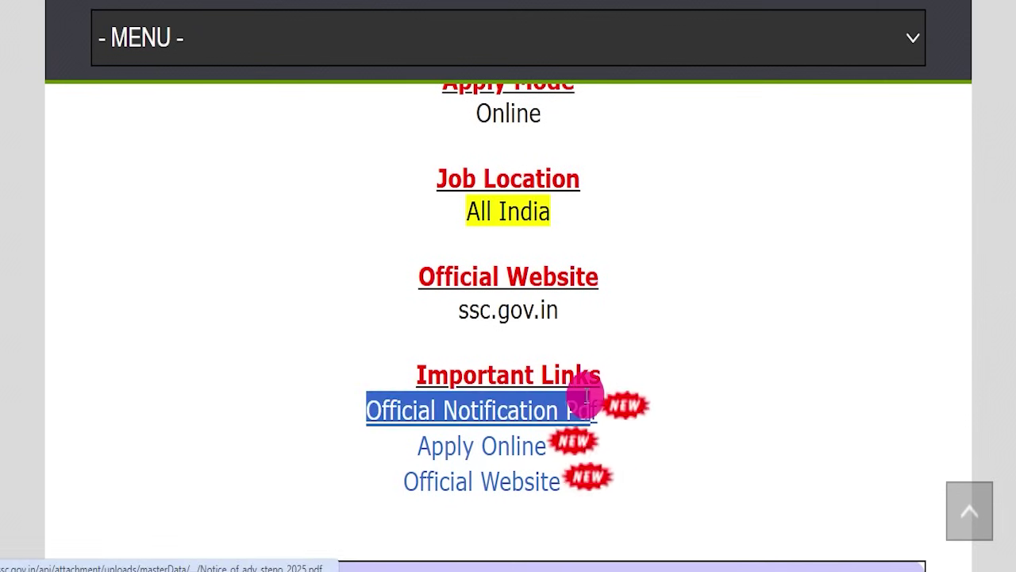
left_click(404, 408)
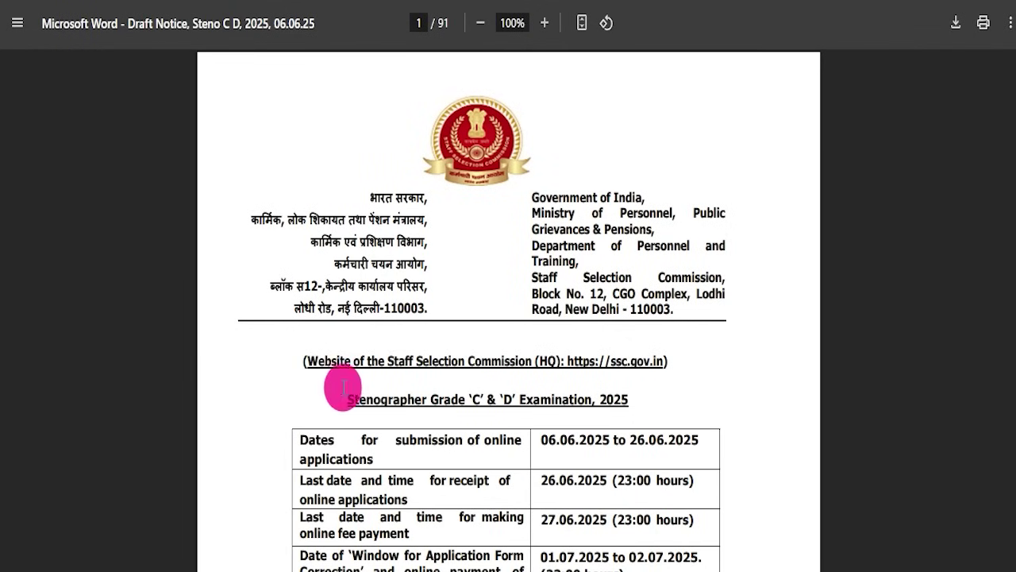
Step: Select the examination title, the table of application and exam dates, and the tentative vacancy count in turn to review them
left_click_drag(343, 397, 621, 400)
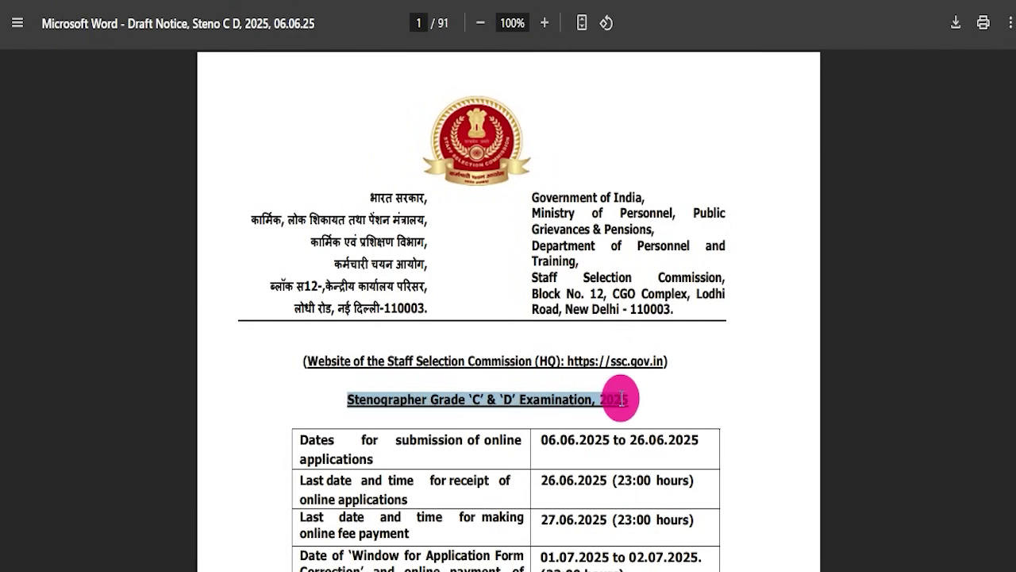
scroll(702, 406, "down", 2)
left_click_drag(302, 247, 625, 467)
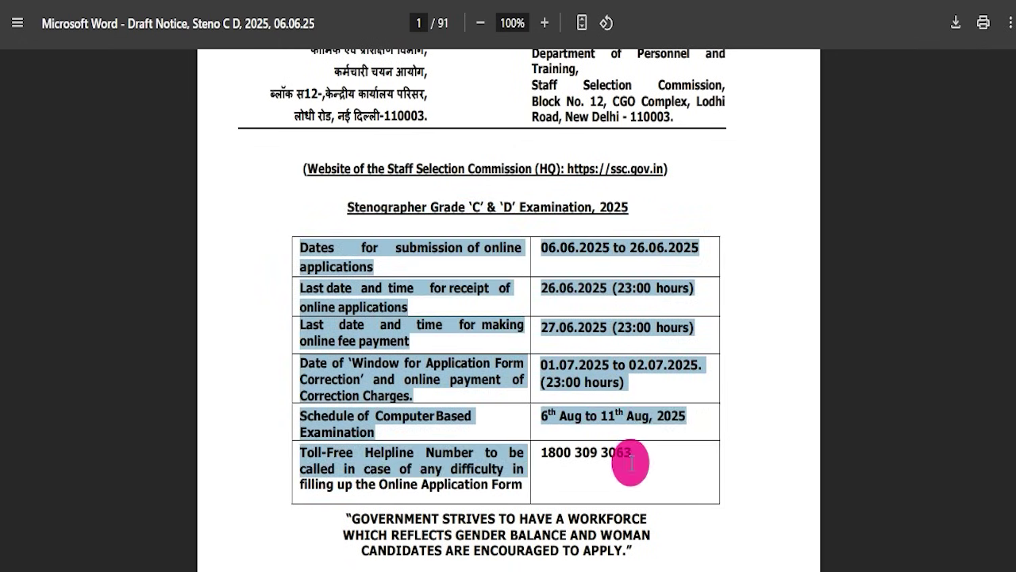
scroll(585, 420, "down", 5)
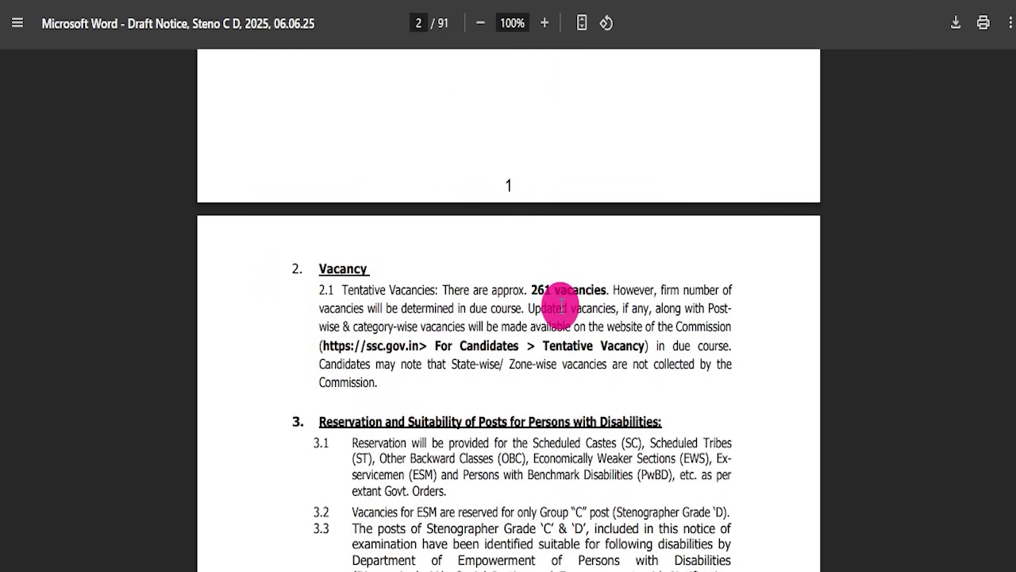
left_click_drag(535, 284, 605, 287)
scroll(658, 335, "down", 6)
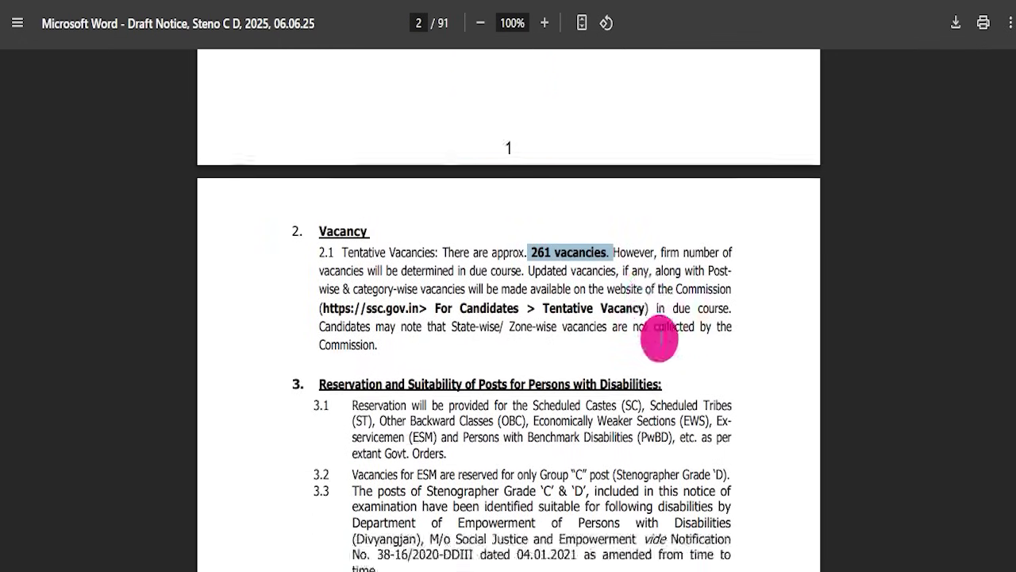
Step: Review the disability suitability section and select the age limit and age relaxation entries for the Stenographer posts
scroll(535, 331, "down", 6)
scroll(555, 301, "up", 3)
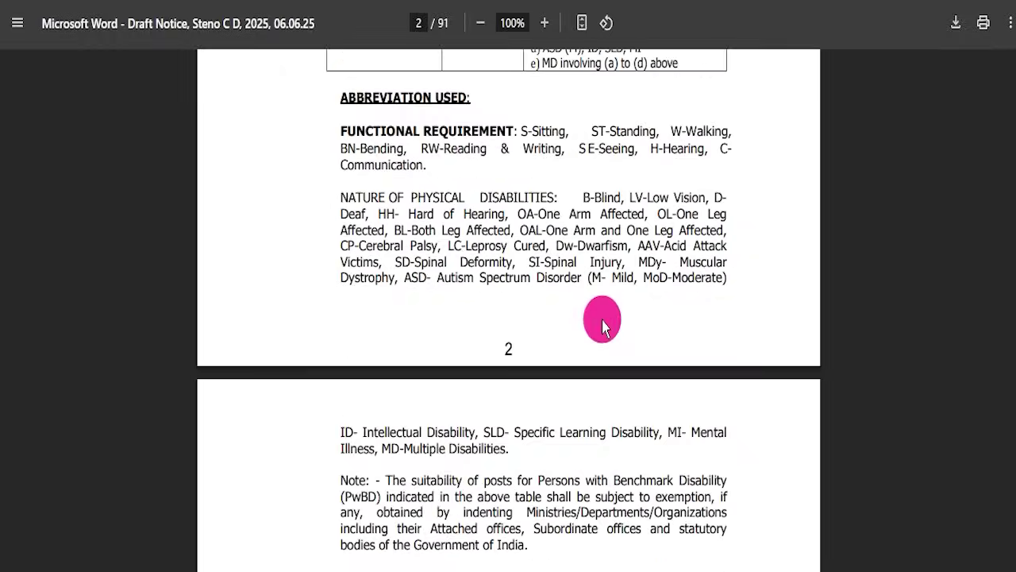
scroll(601, 325, "down", 15)
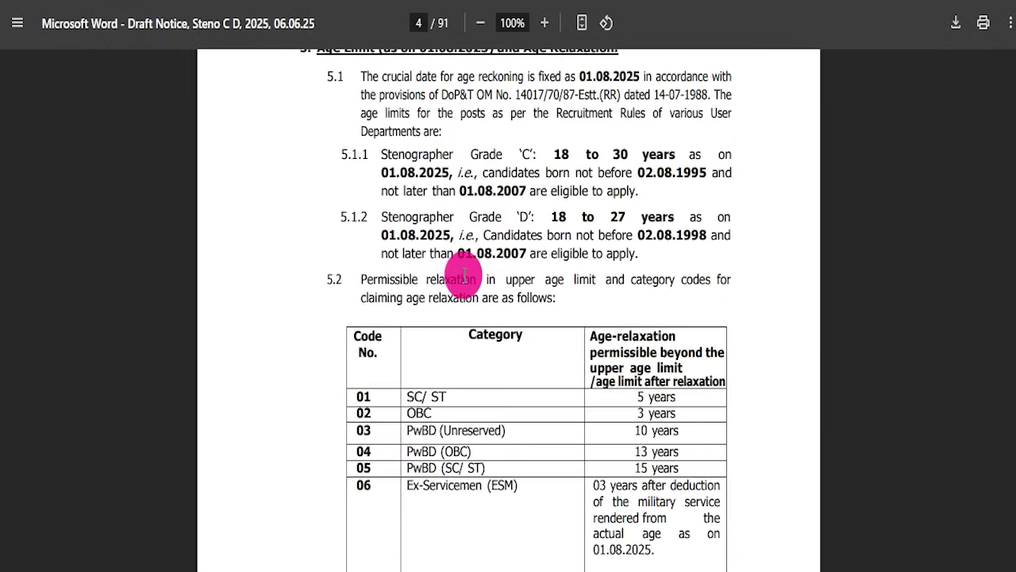
left_click_drag(399, 199, 504, 320)
scroll(516, 322, "down", 8)
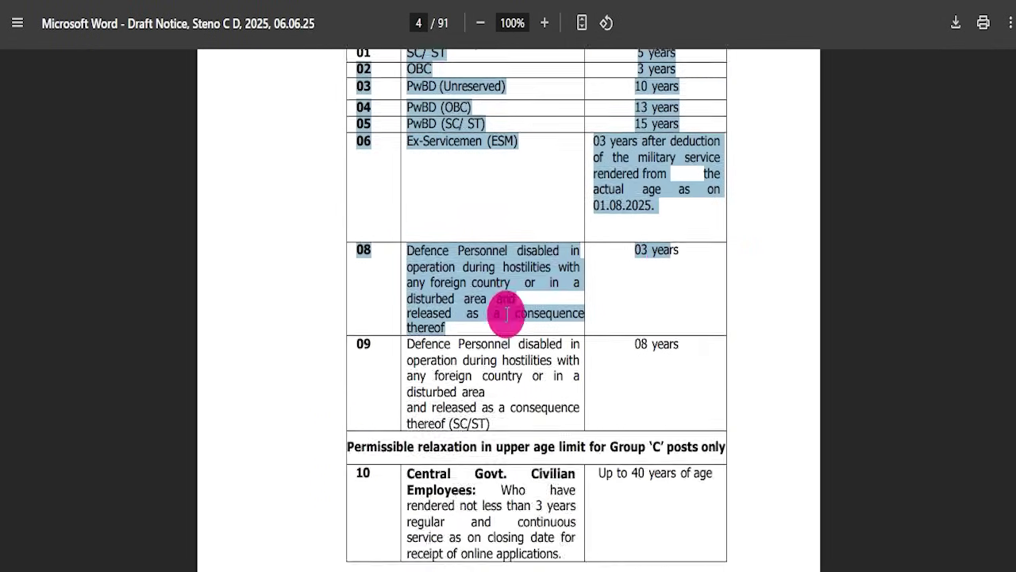
Step: Examine the certificate and educational qualification rules and the region-wise table of examination centres
scroll(533, 325, "down", 18)
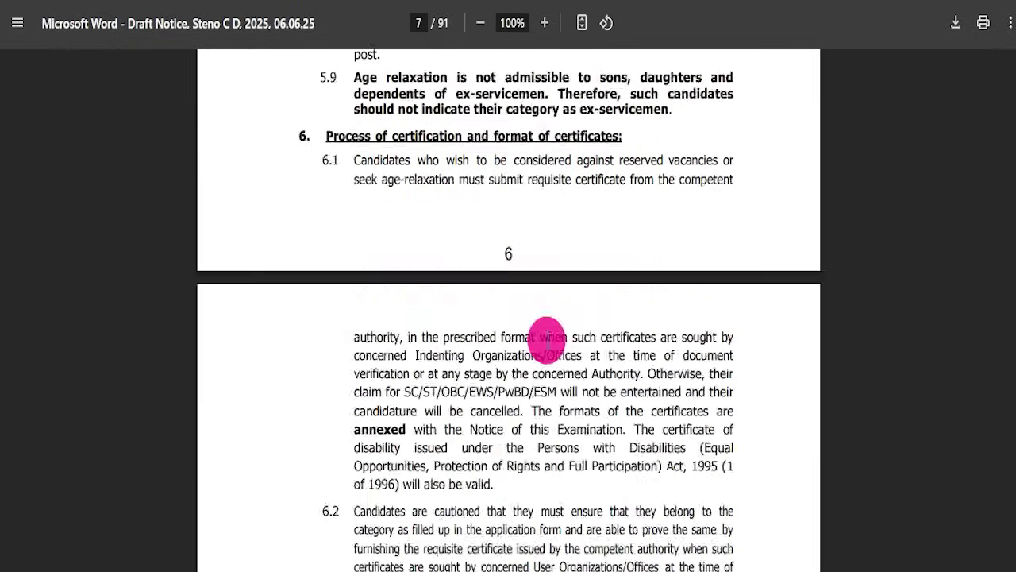
scroll(574, 304, "down", 20)
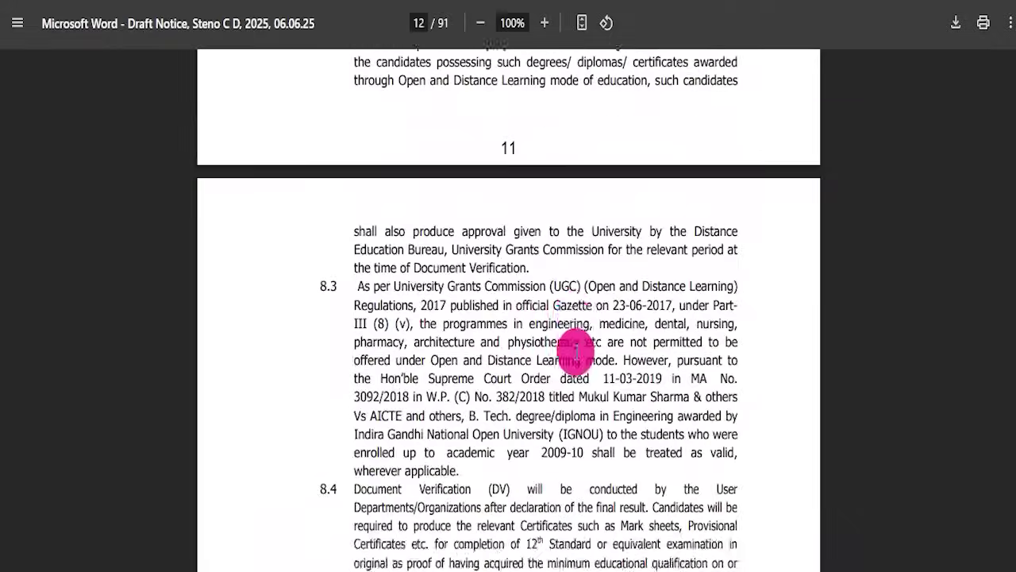
scroll(575, 362, "down", 15)
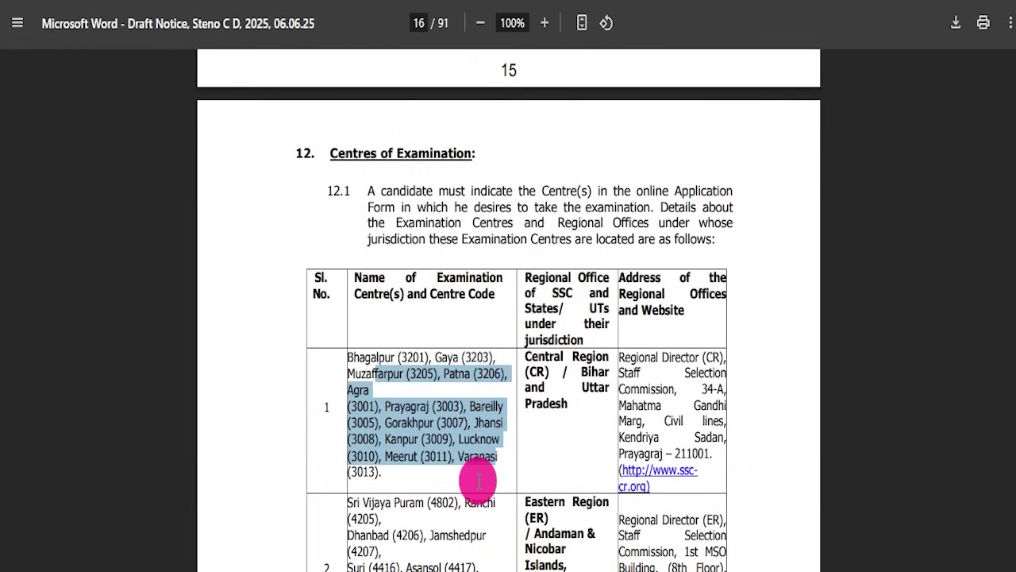
scroll(548, 352, "down", 10)
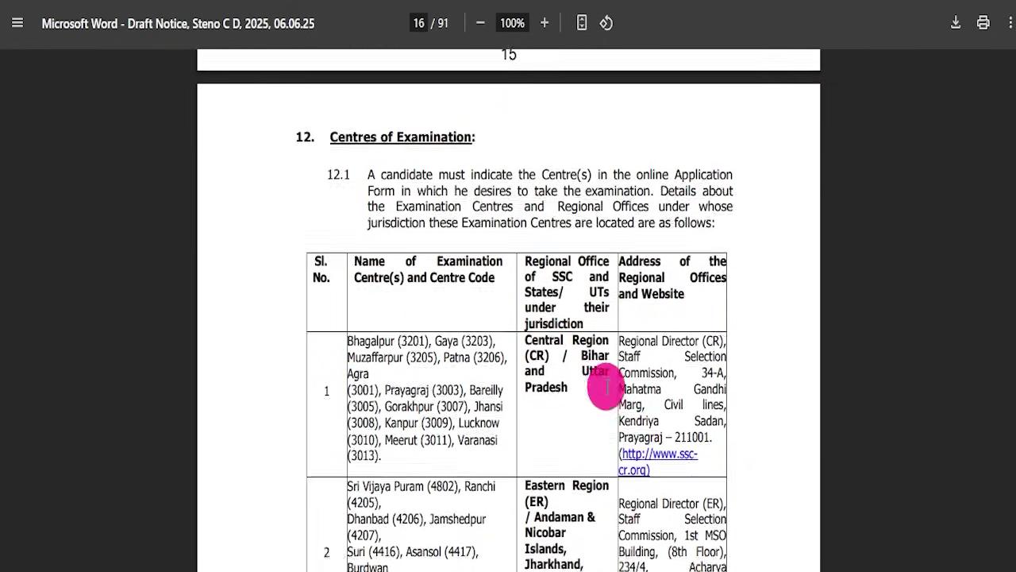
scroll(559, 344, "down", 18)
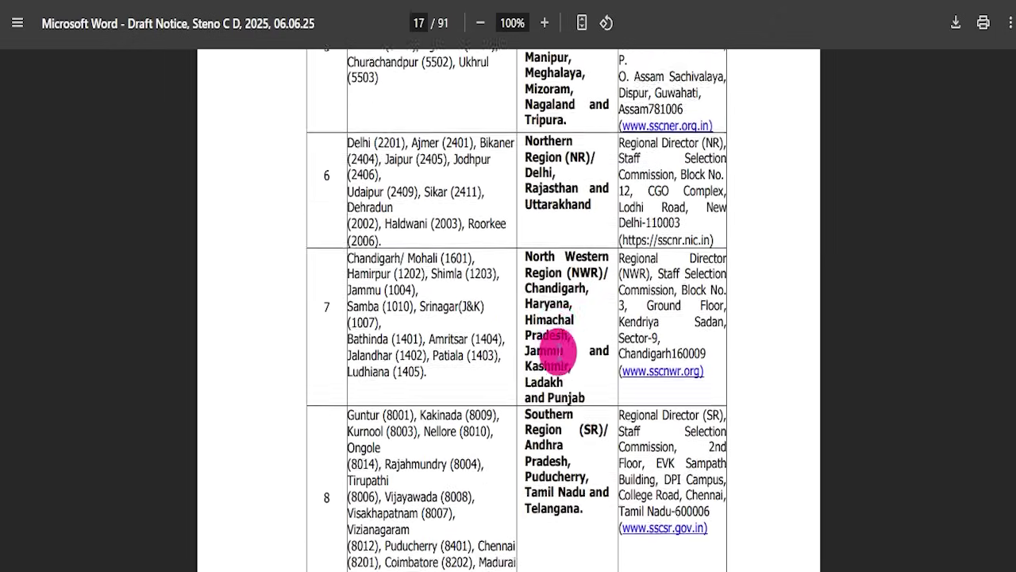
Step: Review the scheme of examination and select the syllabus text for the reasoning, General Awareness and English Language sections
scroll(692, 352, "up", 6)
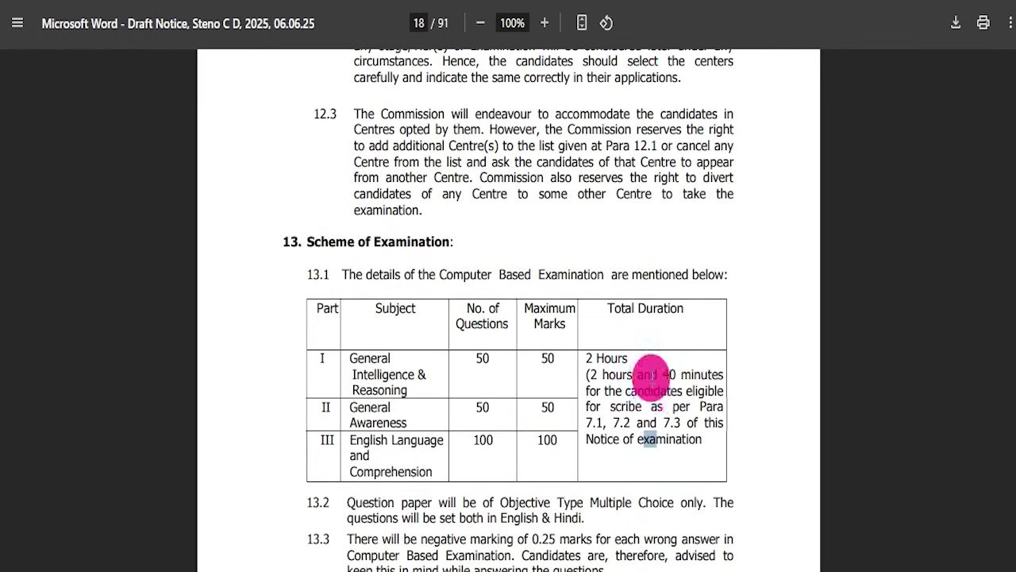
scroll(651, 379, "down", 12)
left_click_drag(332, 230, 437, 397)
scroll(322, 215, "down", 3)
left_click_drag(331, 248, 627, 368)
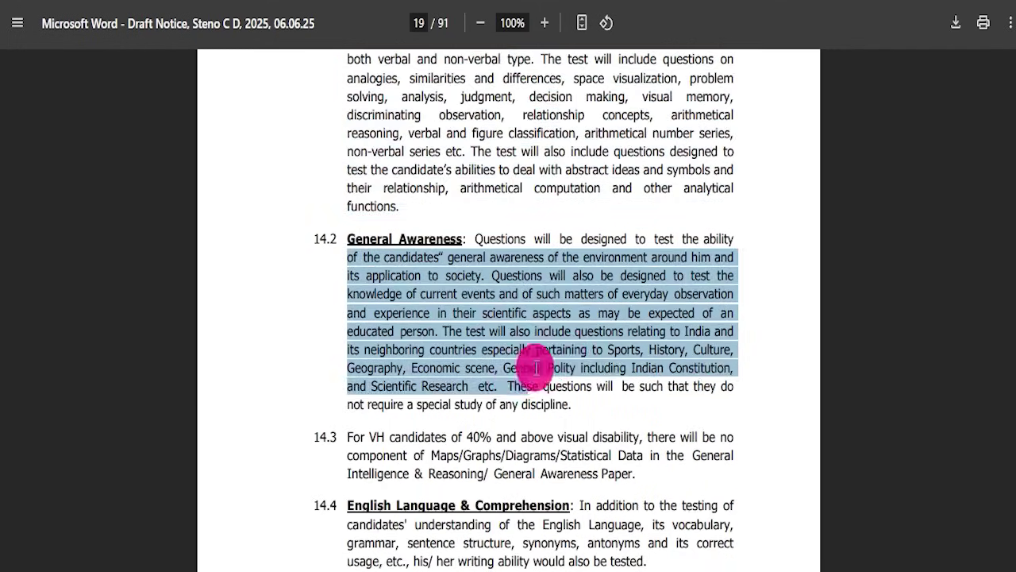
scroll(426, 266, "down", 4)
left_click_drag(375, 253, 529, 269)
scroll(569, 316, "down", 1)
Step: Select the Skill Test in Stenography heading and the first transcription time row, and read on through the document verification section
scroll(568, 316, "down", 2)
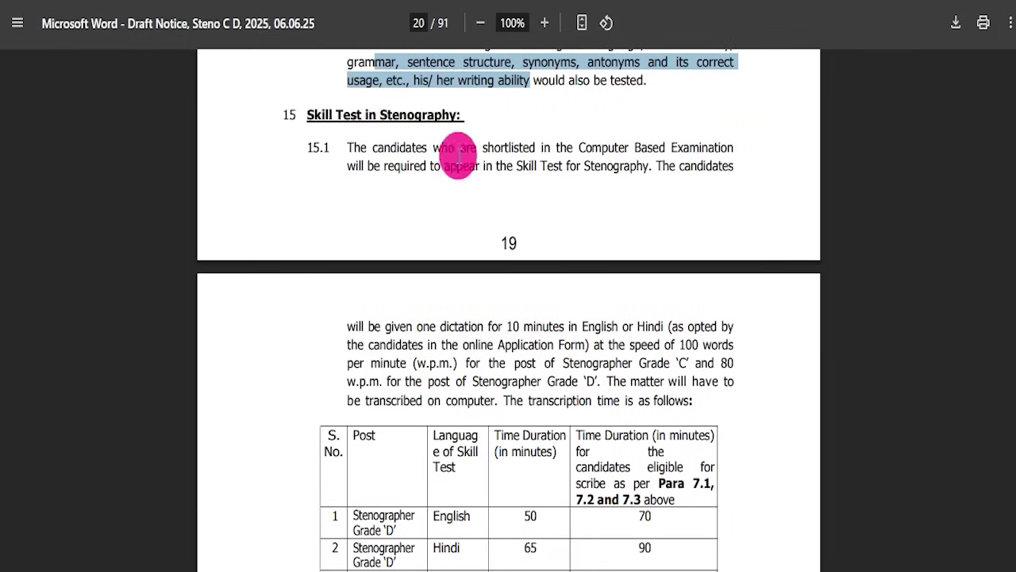
left_click(301, 114)
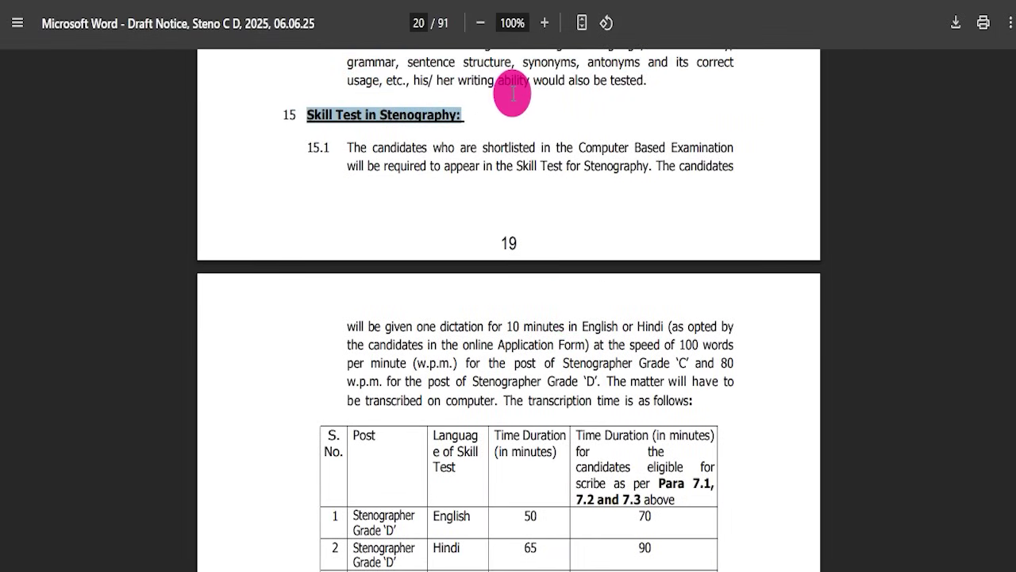
scroll(528, 202, "down", 5)
left_click_drag(380, 227, 680, 225)
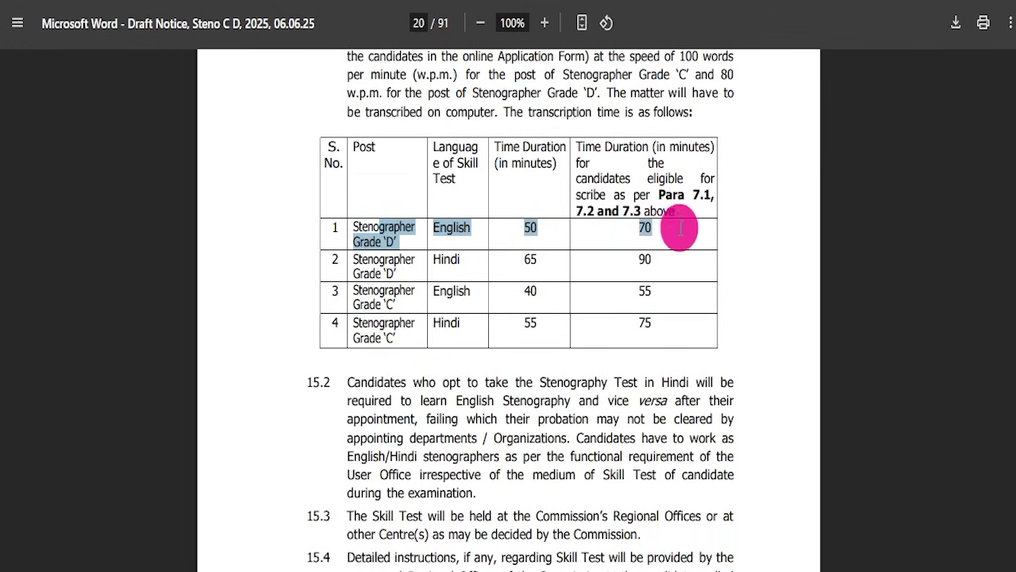
scroll(374, 259, "down", 20)
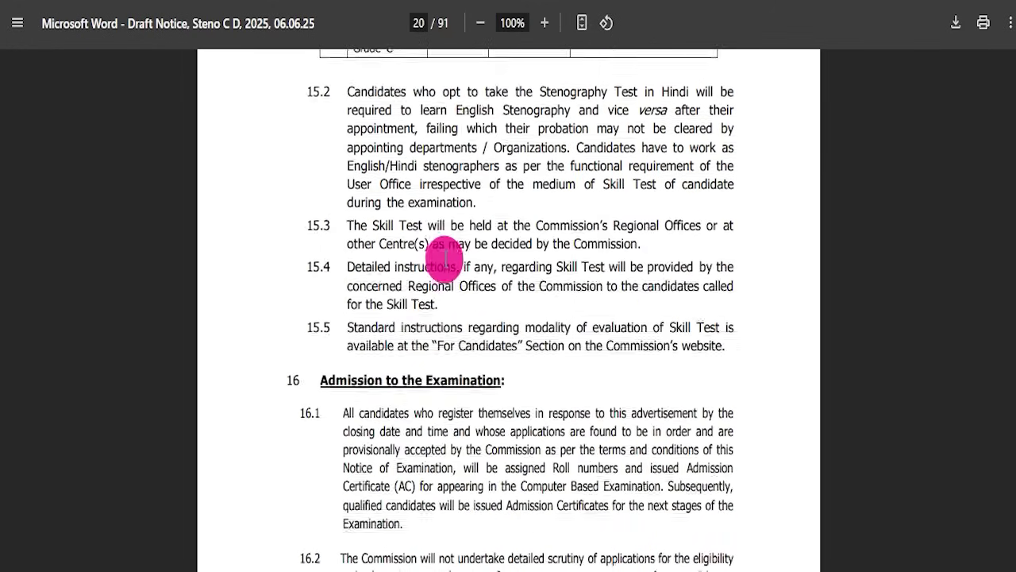
scroll(449, 258, "down", 8)
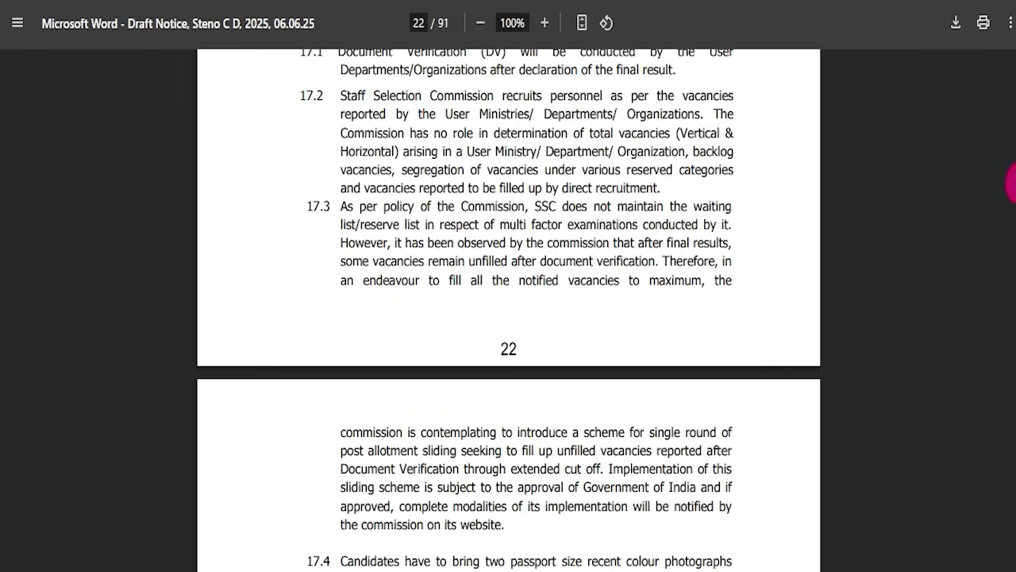
Step: Examine the sample One Time Registration screens in the notification, from Personal Details to Additional Details
left_click_drag(1014, 203, 1014, 316)
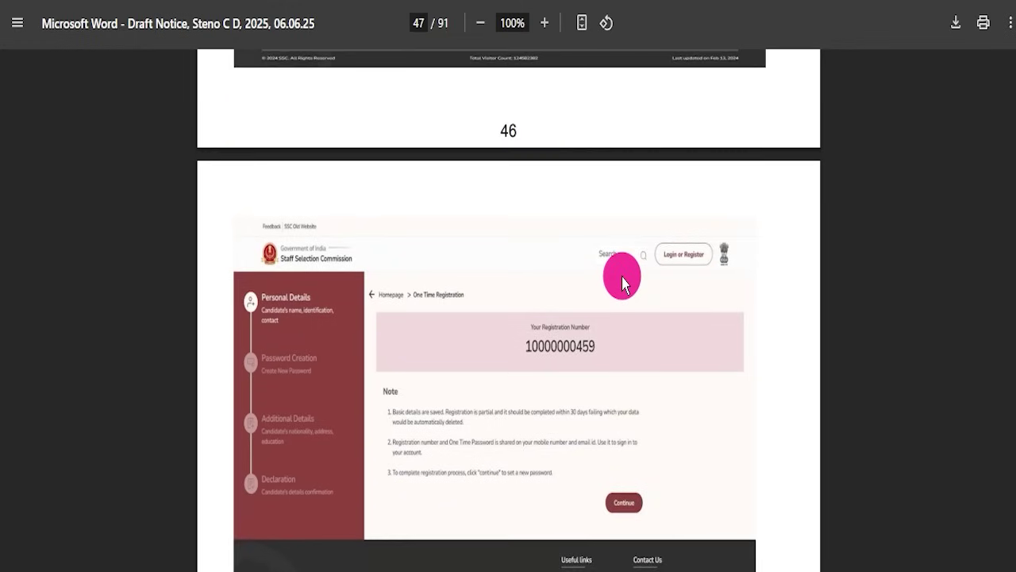
scroll(622, 283, "up", 10)
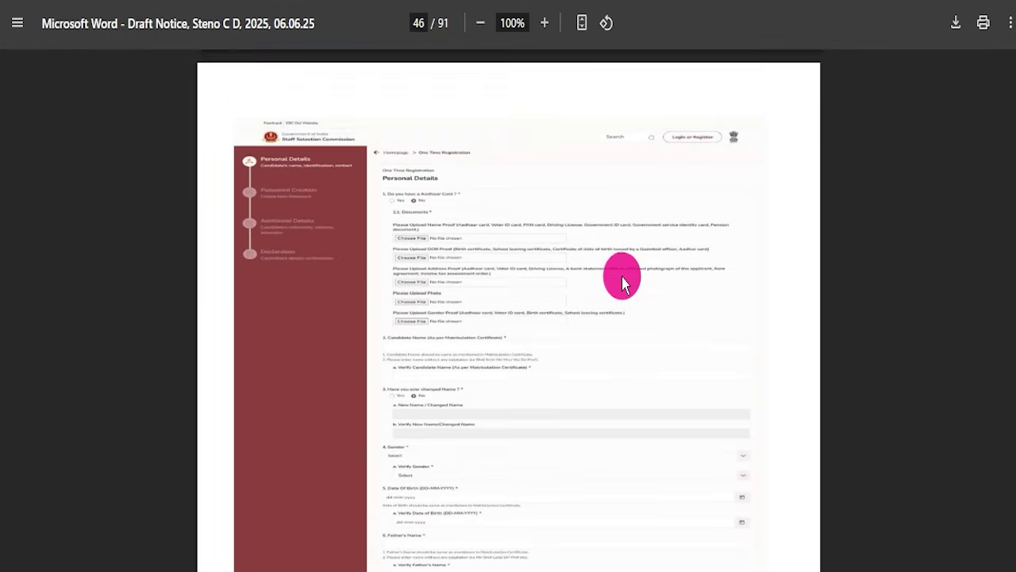
scroll(622, 281, "down", 7)
scroll(497, 211, "down", 20)
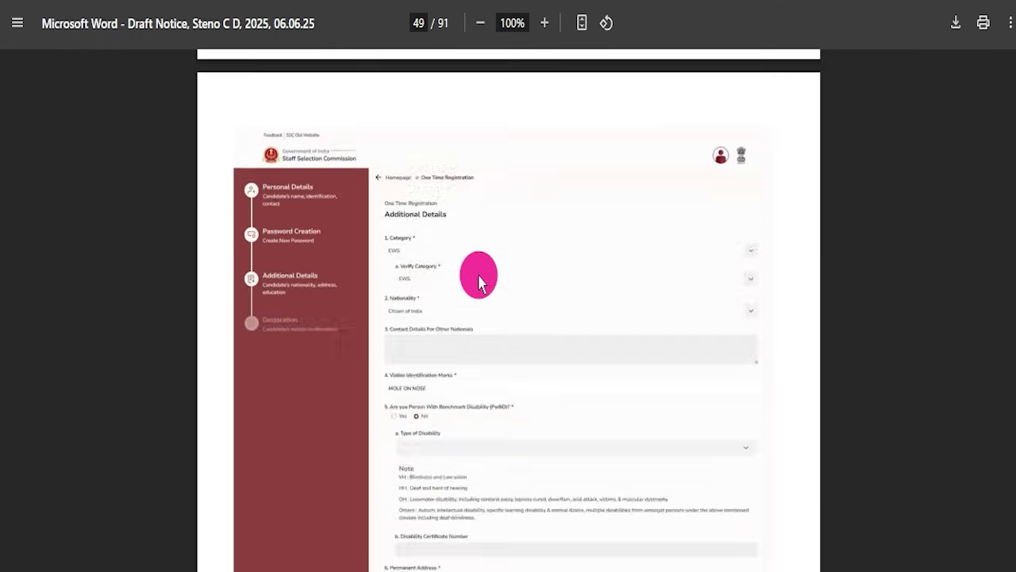
scroll(478, 291, "down", 8)
Step: Examine the Part-II Online Application Form instructions, sample screens and the certificate formats that follow
scroll(481, 291, "down", 20)
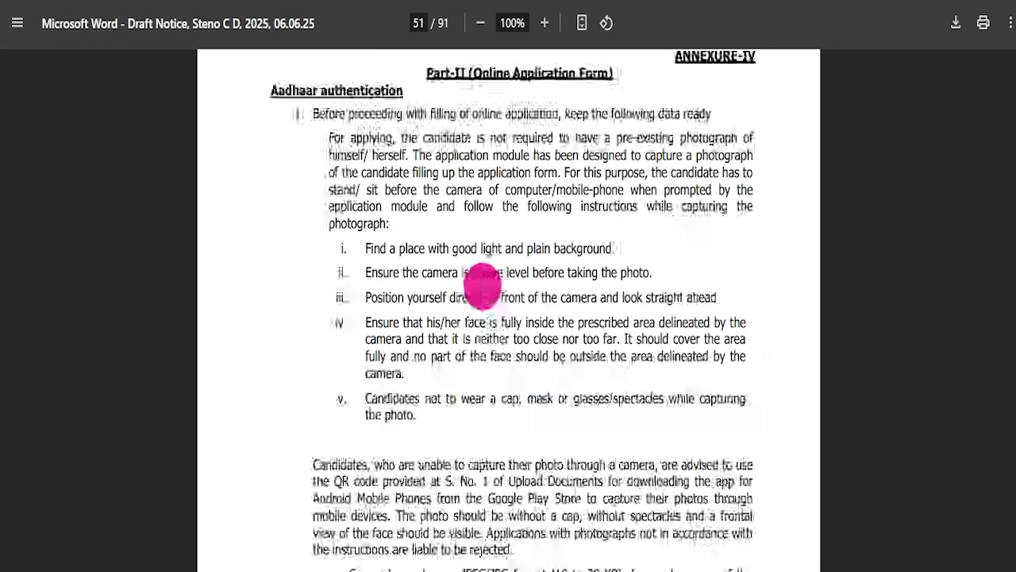
scroll(487, 301, "down", 20)
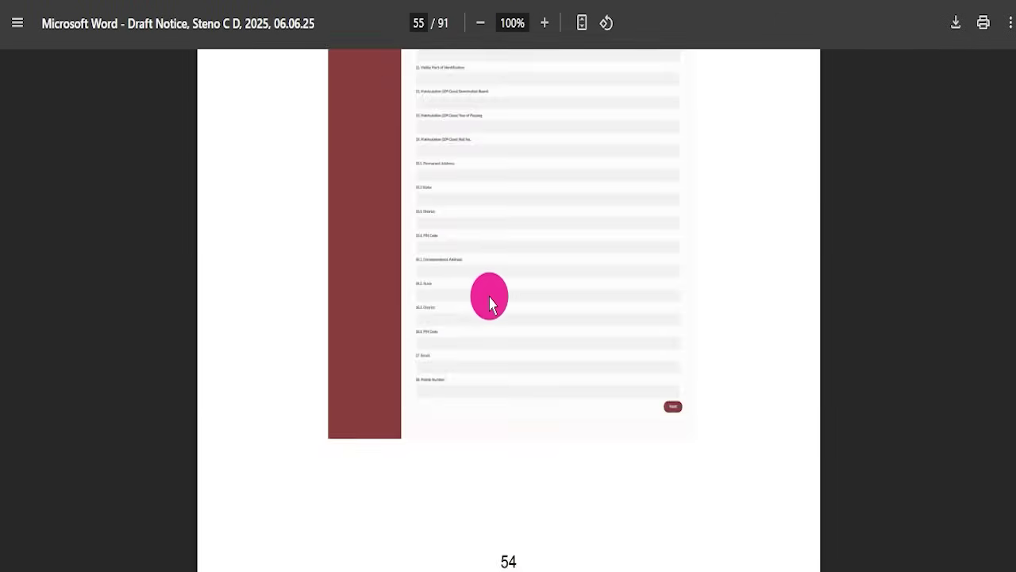
scroll(495, 306, "down", 20)
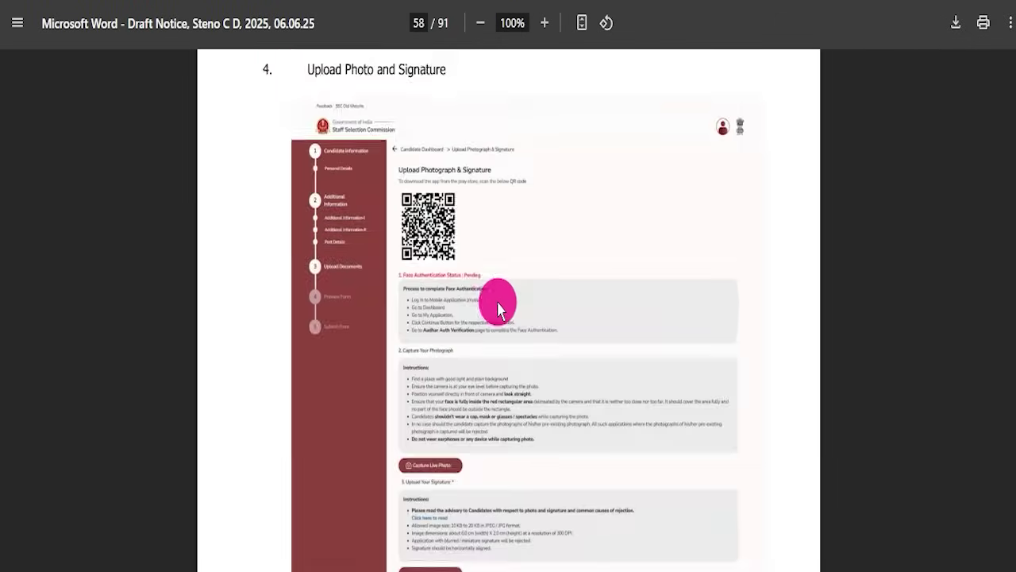
scroll(498, 304, "down", 20)
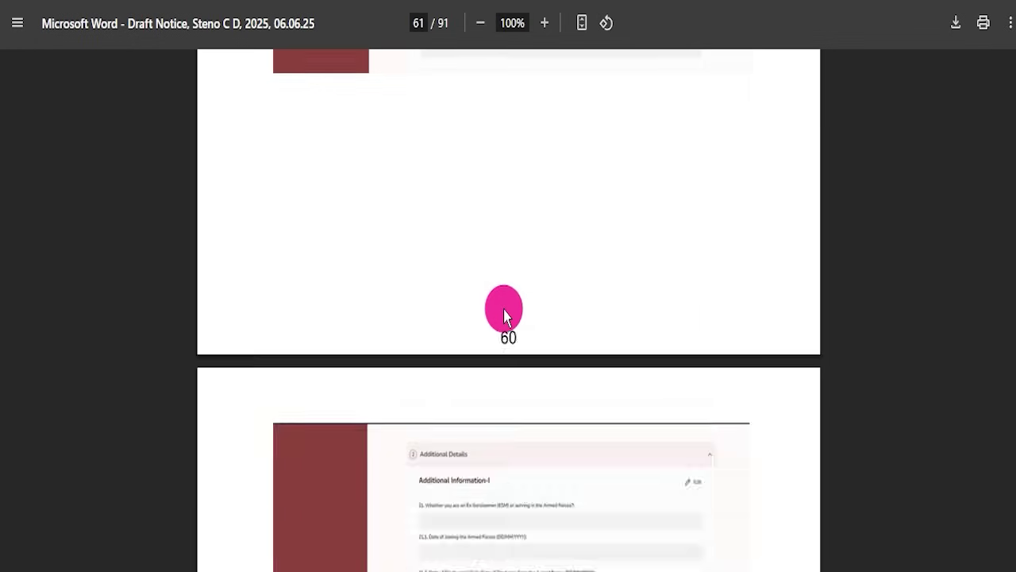
scroll(881, 242, "down", 5)
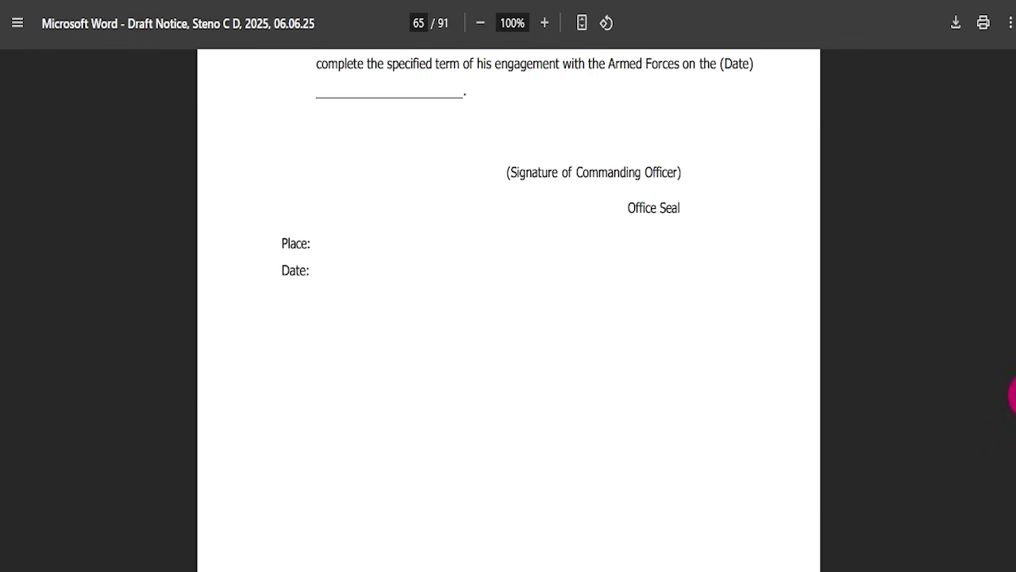
Step: Return to the first page of the notification and look over the examination dates table again
mouse_move(1011, 407)
left_mouse_down()
mouse_move(1014, 560)
mouse_move(1013, 270)
left_mouse_up()
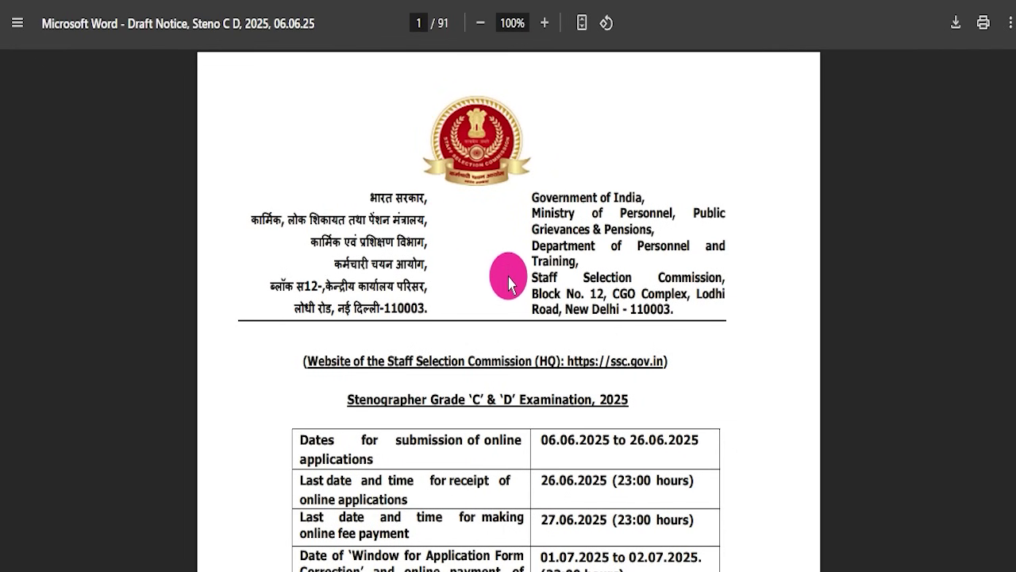
scroll(503, 273, "down", 5)
scroll(489, 265, "up", 5)
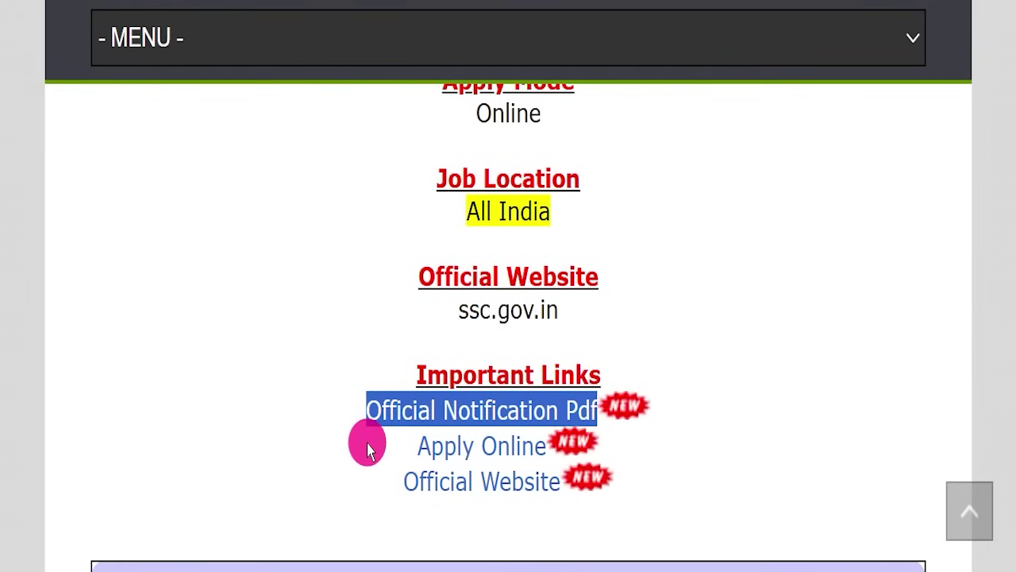
Step: Open the Staff Selection Commission website from the Important Links and bring up its candidate login or registration form
left_click_drag(363, 442, 496, 450)
scroll(496, 450, "up", 2)
left_click_drag(418, 542, 549, 540)
scroll(688, 406, "down", 2)
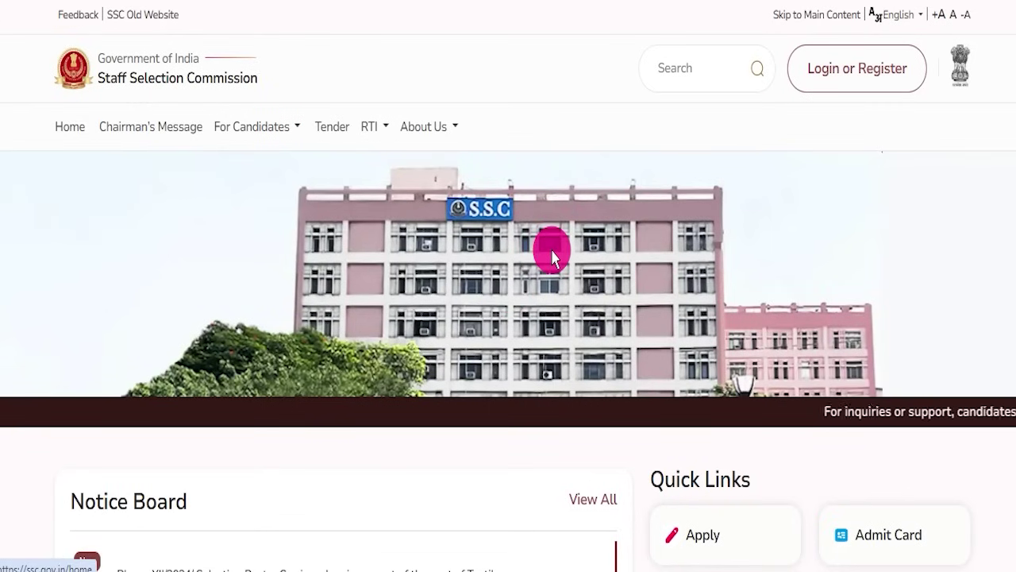
key("ctrl+minus")
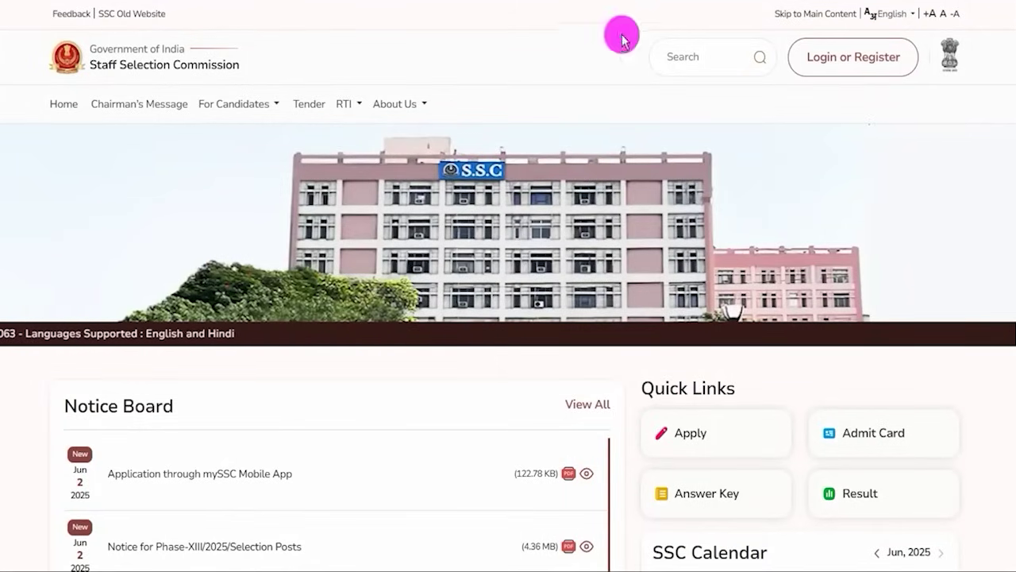
left_click(840, 60)
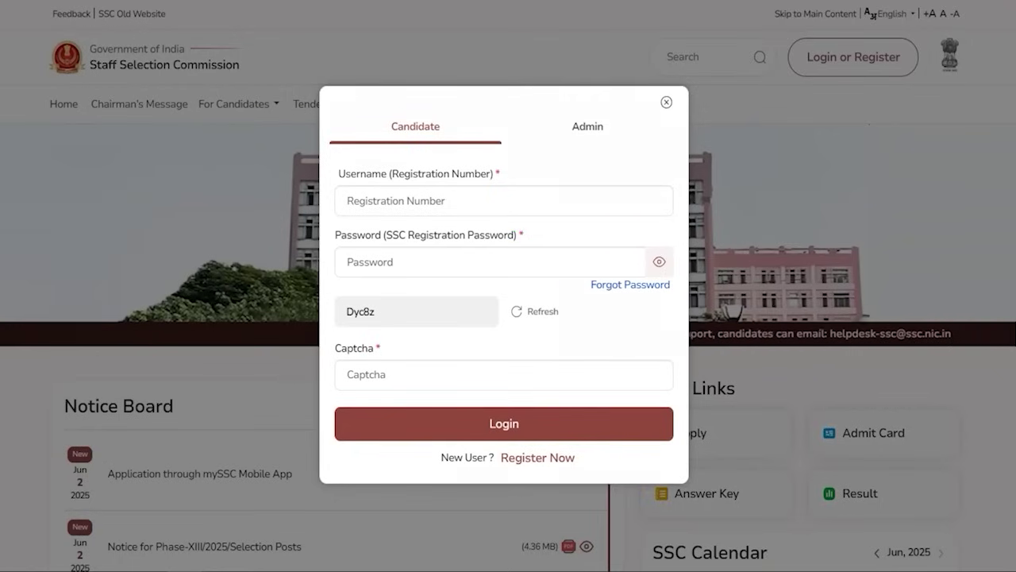
Step: Review the candidate login form's registration number, password and captcha fields, the login option and the new-user registration option
left_click_drag(527, 204, 570, 162)
left_click_drag(522, 265, 560, 230)
left_click_drag(354, 319, 392, 330)
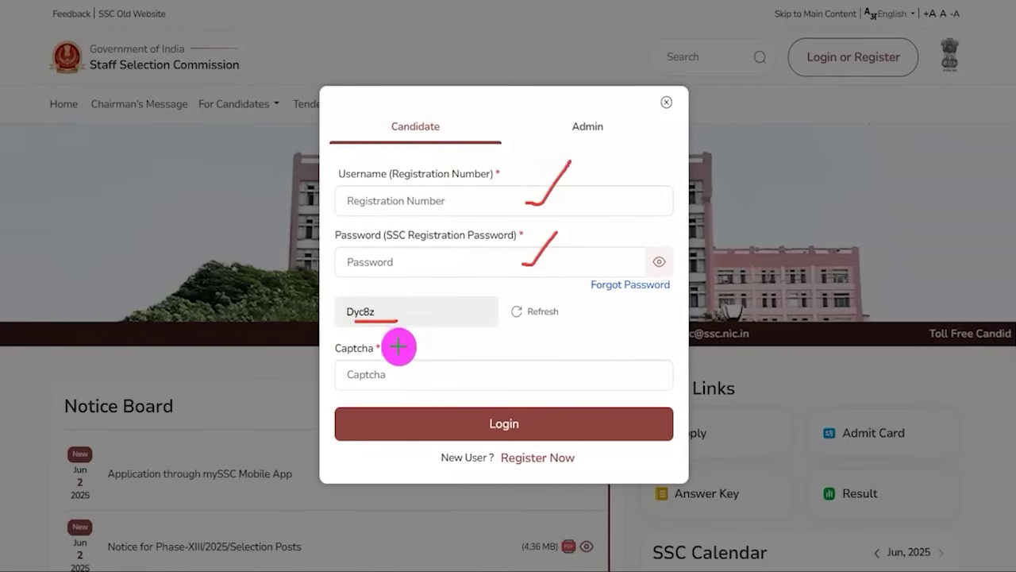
left_click_drag(461, 373, 501, 328)
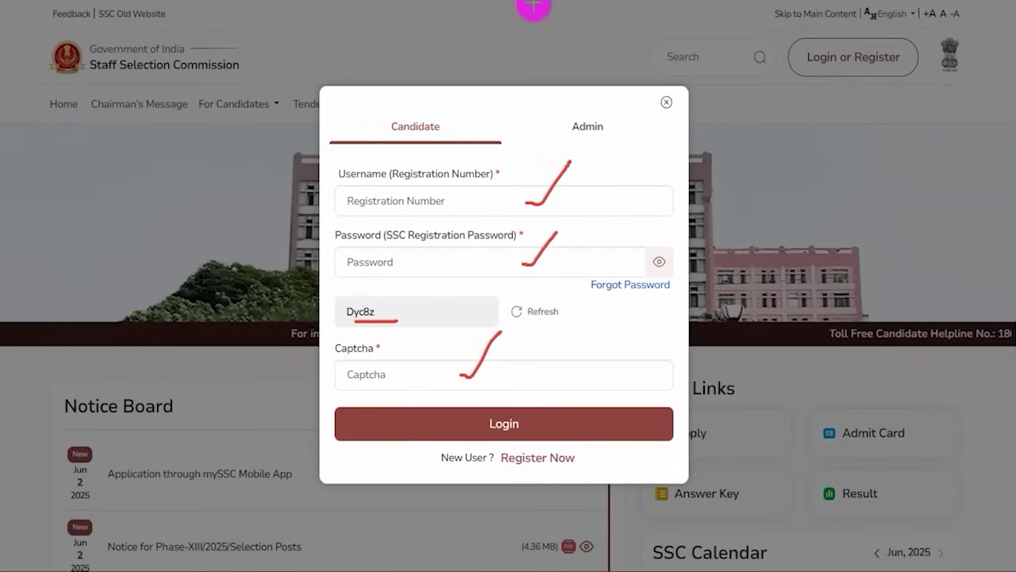
mouse_move(632, 300)
left_mouse_down()
mouse_move(604, 324)
mouse_move(558, 402)
mouse_move(529, 423)
left_mouse_up()
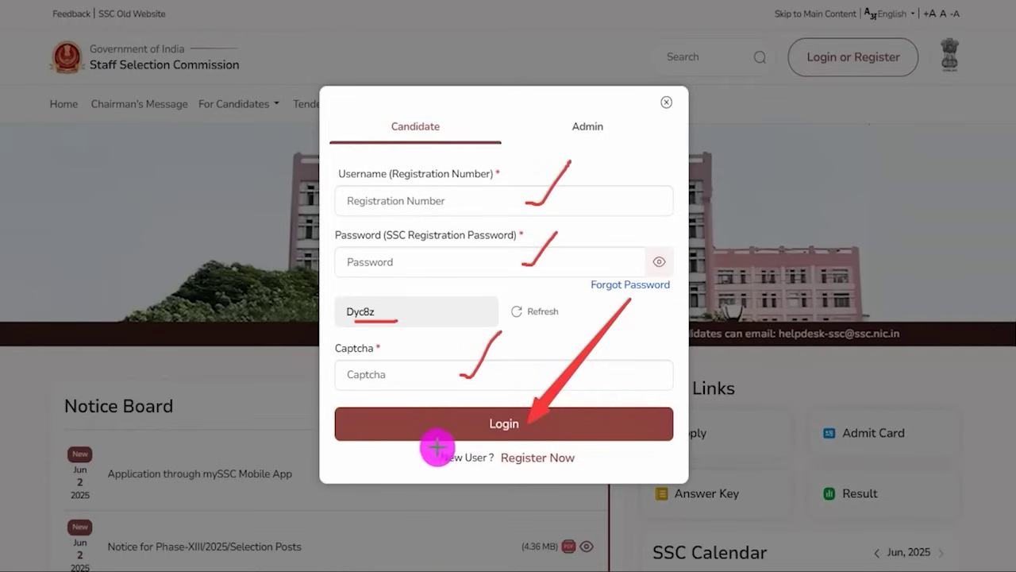
left_click_drag(414, 447, 604, 475)
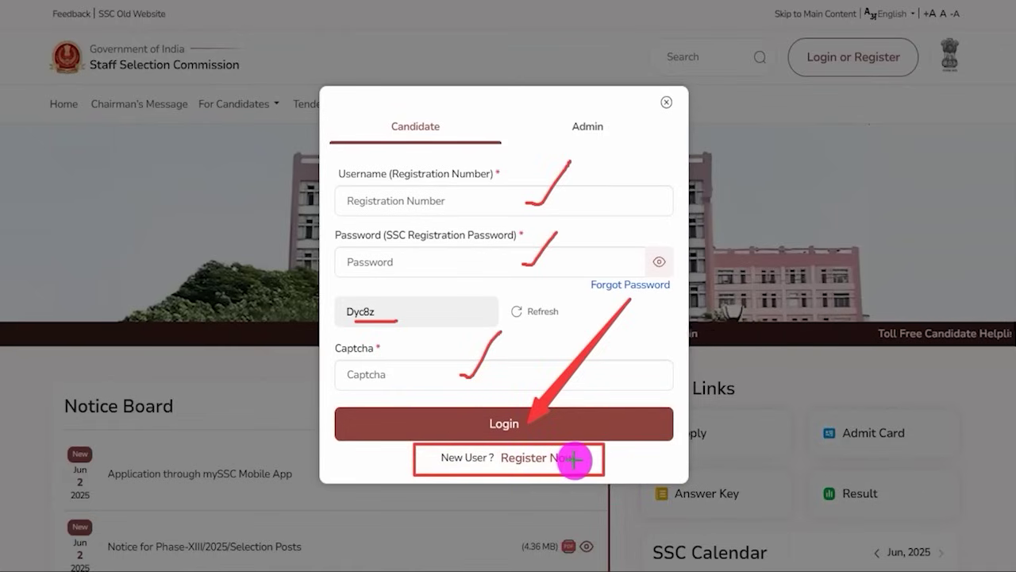
left_click(695, 1)
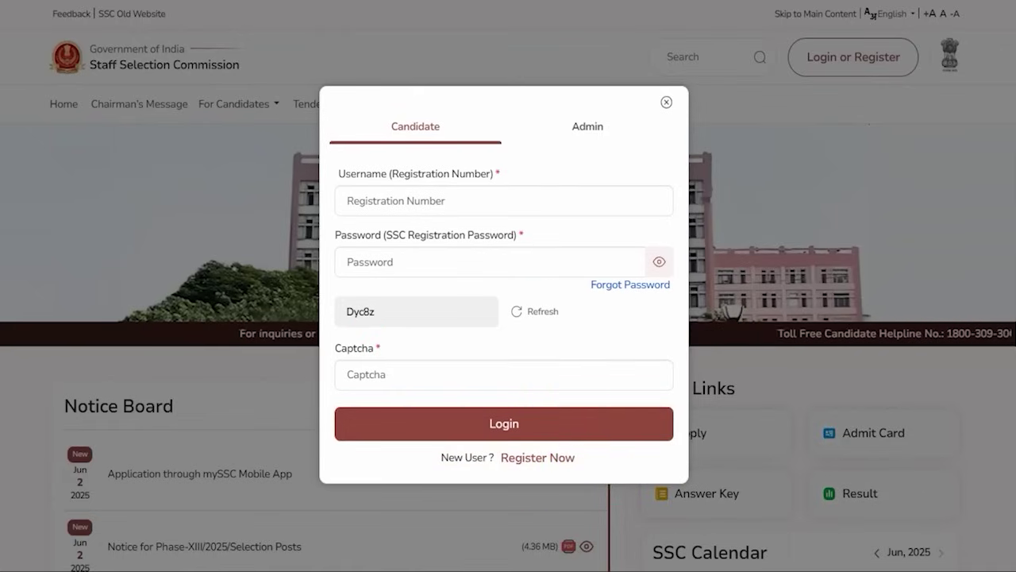
Step: Open the new-user registration page and review its four stages, from Personal Details to Declaration
left_click(551, 457)
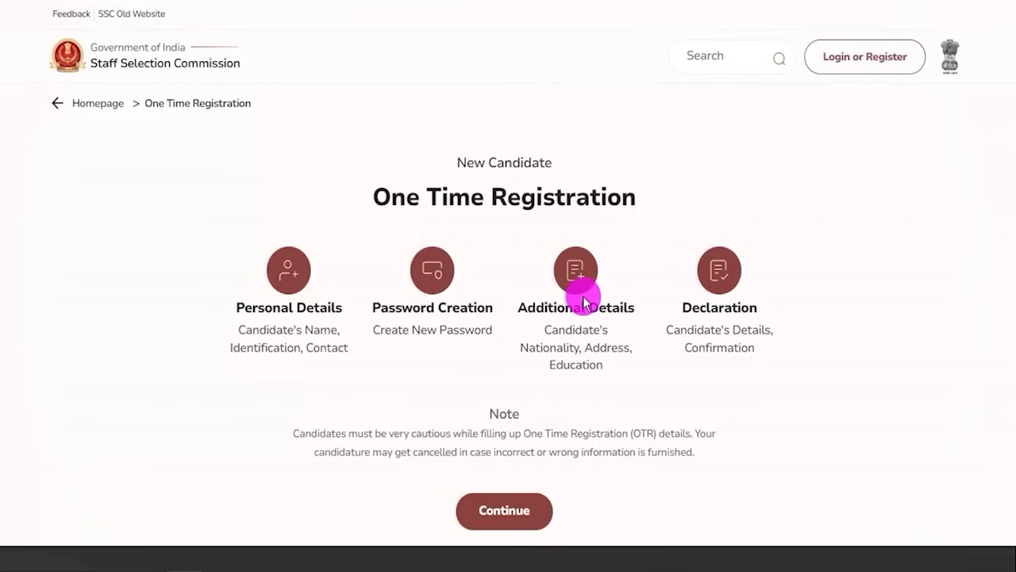
left_click_drag(405, 201, 513, 201)
left_click(550, 35)
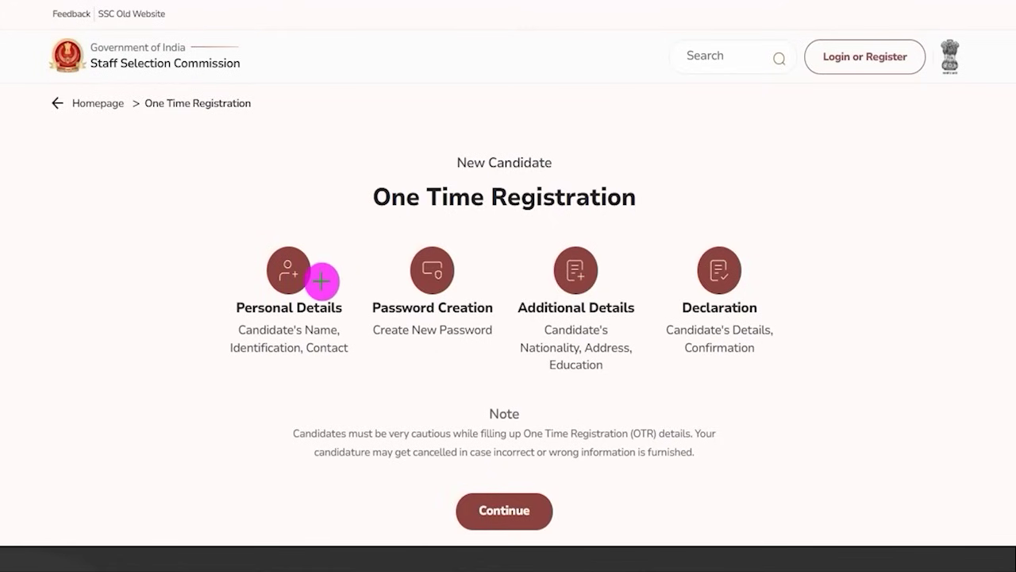
left_click_drag(321, 280, 348, 251)
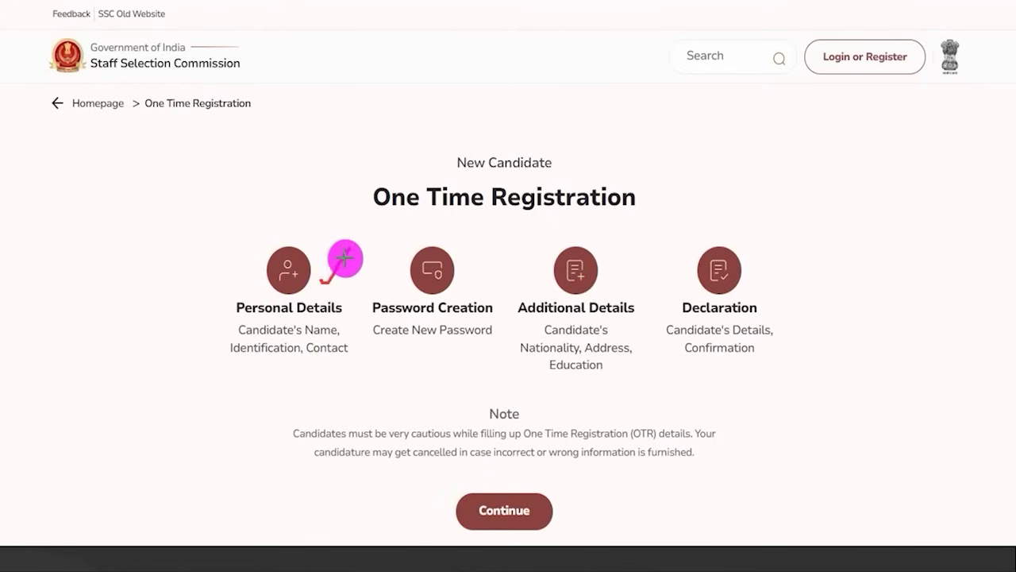
left_click_drag(467, 288, 508, 245)
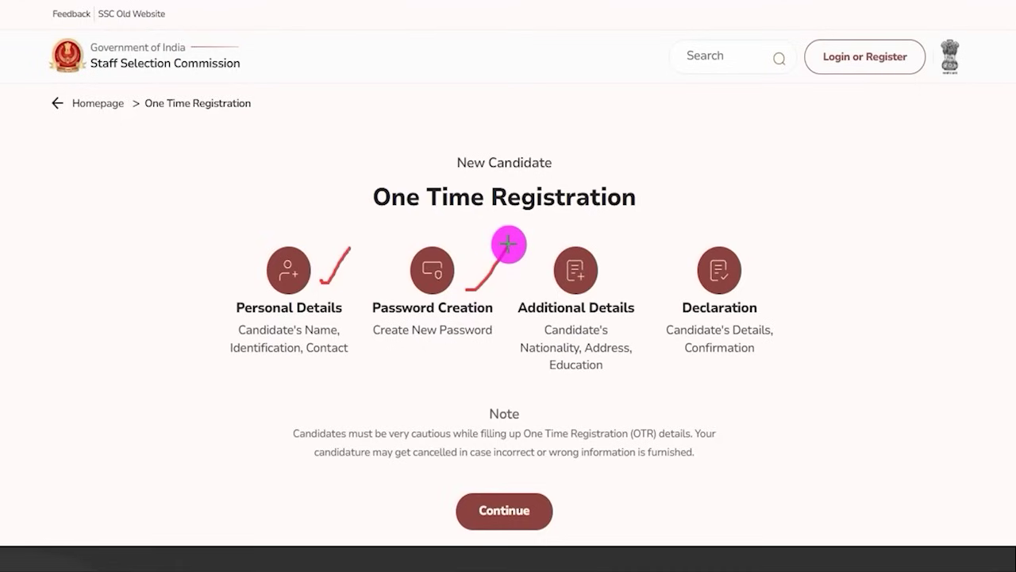
left_click_drag(610, 284, 643, 251)
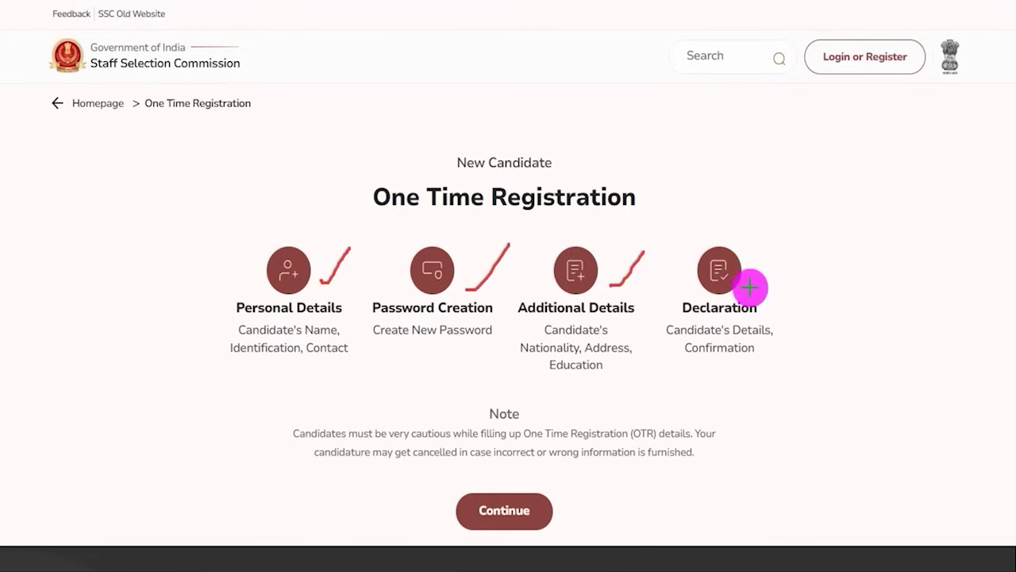
left_click_drag(750, 293, 794, 268)
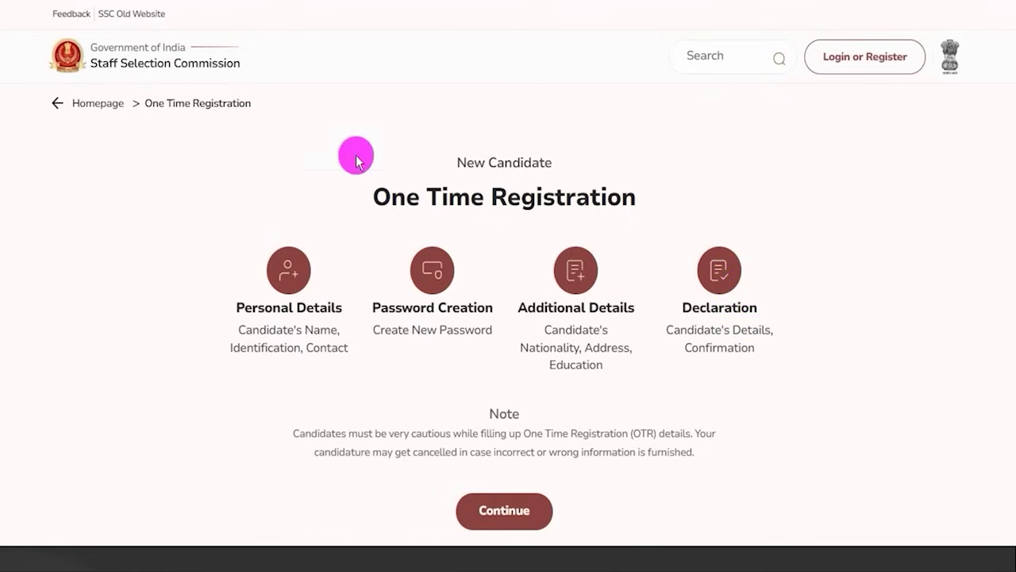
Step: Continue from the One Time Registration overview to the Personal Details form
scroll(514, 340, "down", 1)
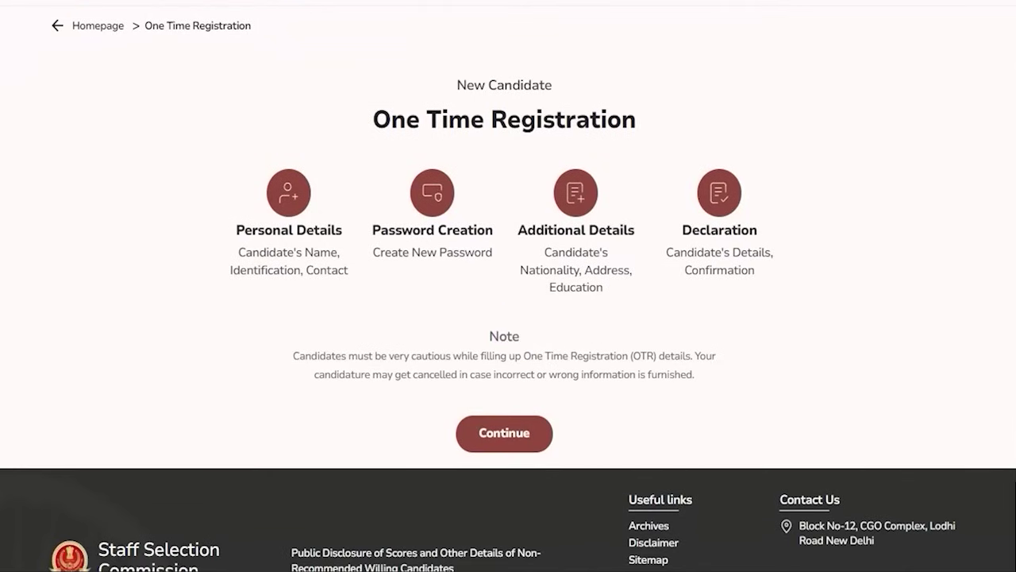
mouse_move(429, 397)
left_mouse_down()
mouse_move(499, 408)
mouse_move(568, 459)
left_mouse_up()
key("Escape")
left_click(517, 424)
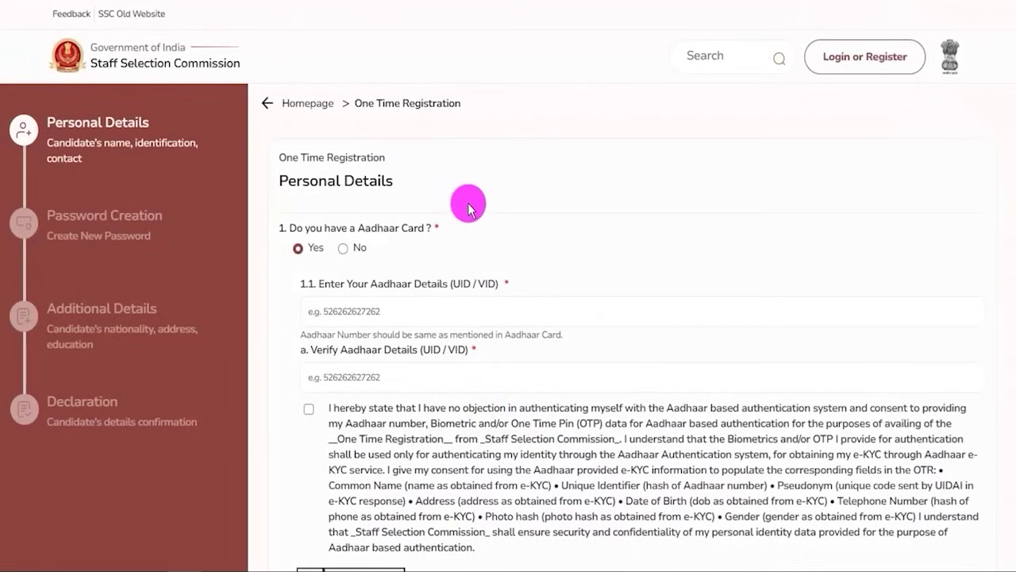
left_click_drag(294, 180, 369, 179)
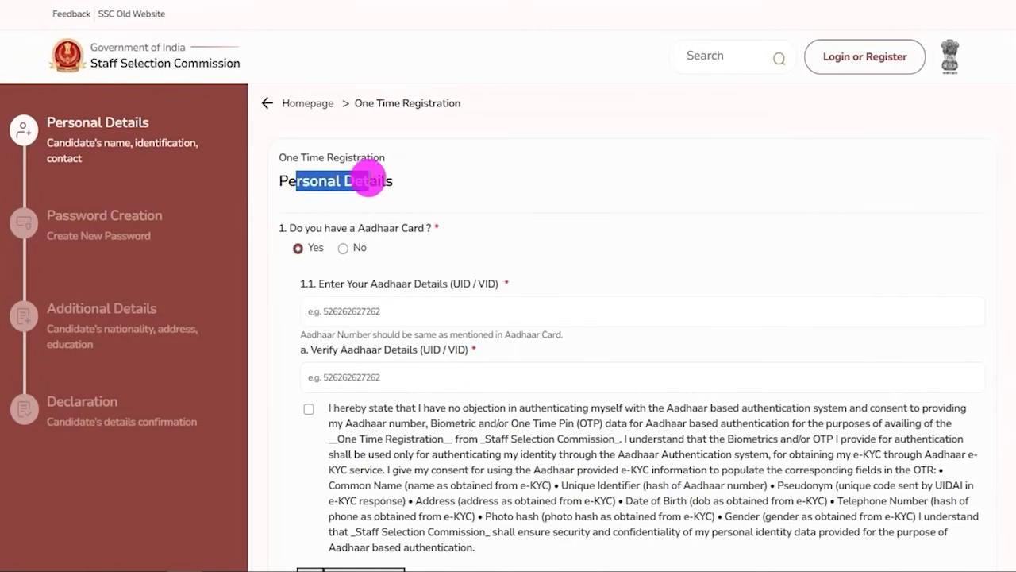
left_click(372, 177)
Step: Answer No to the Aadhaar card question and review the documents accepted as name proof
scroll(371, 177, "down", 2)
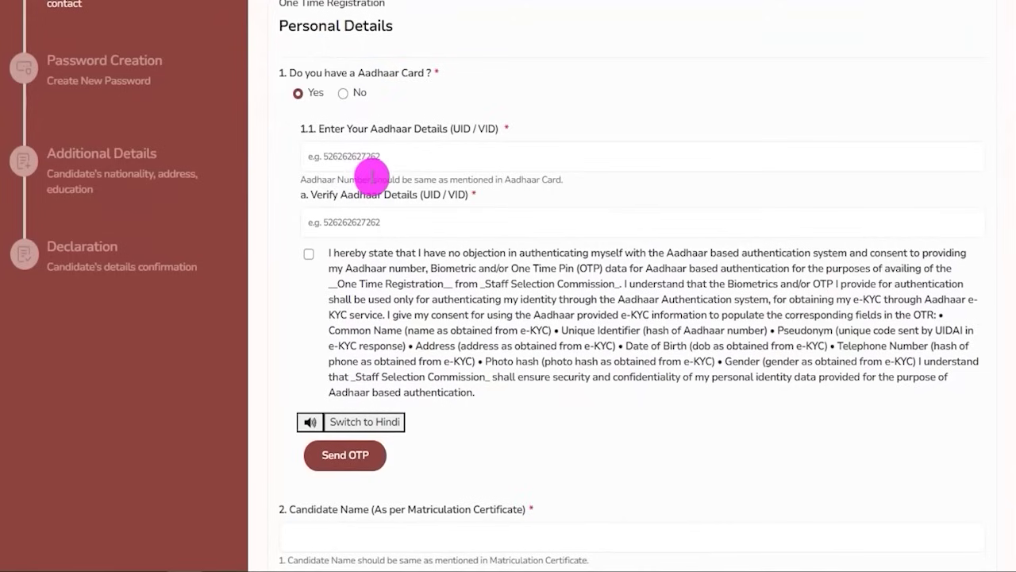
left_click_drag(296, 71, 410, 75)
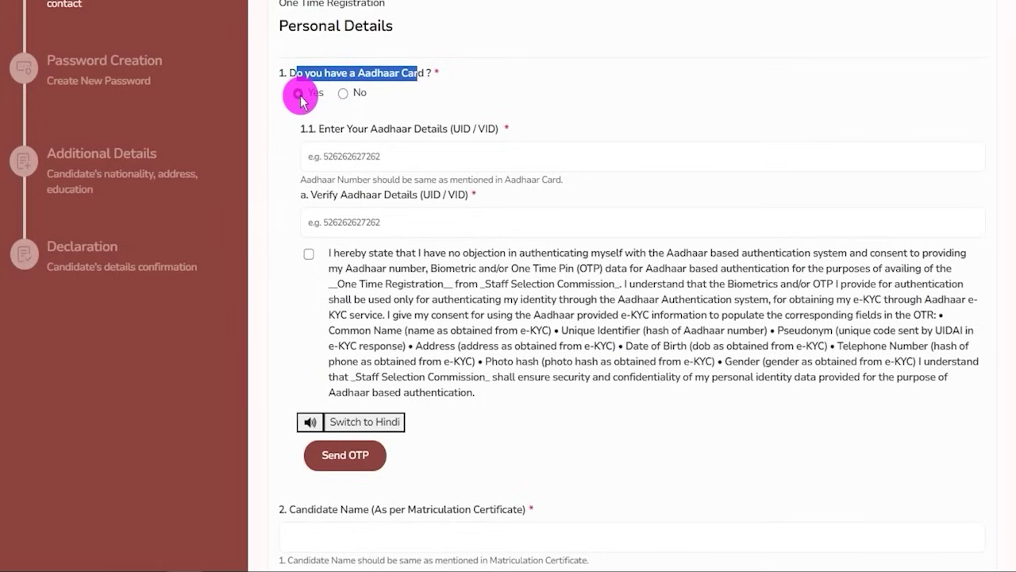
left_click(343, 93)
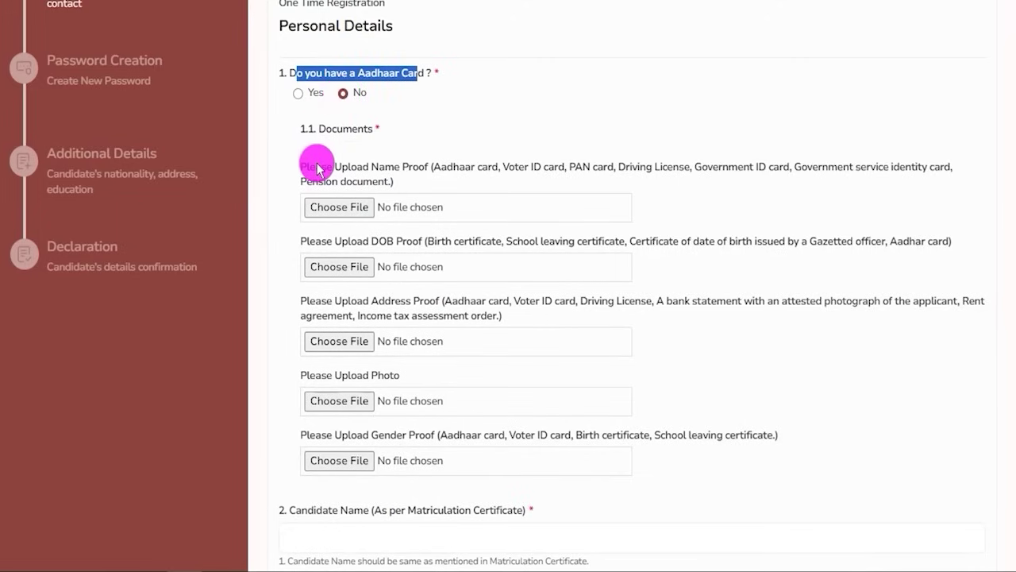
left_click_drag(316, 168, 407, 173)
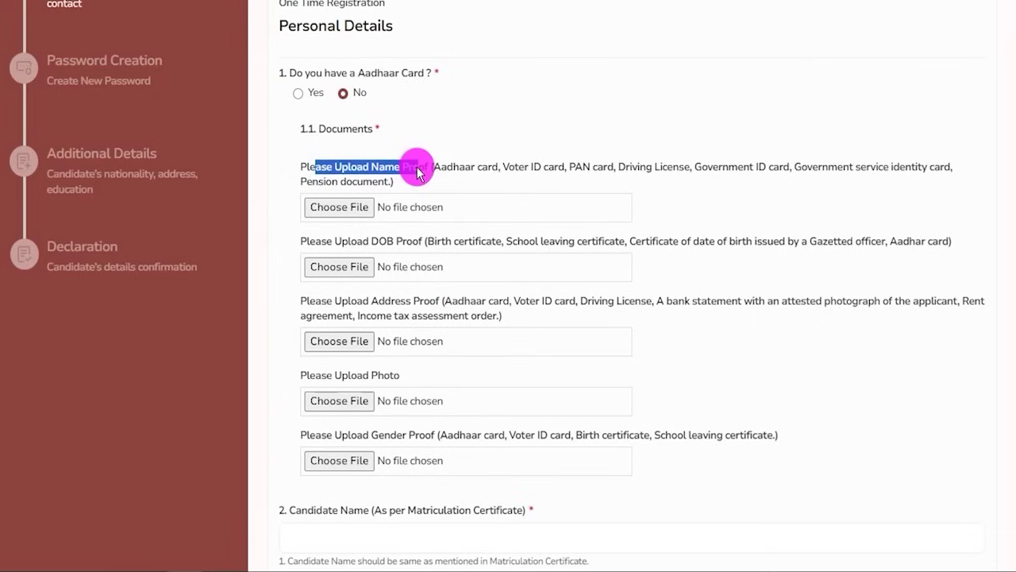
left_click_drag(442, 164, 758, 168)
left_click_drag(829, 164, 899, 172)
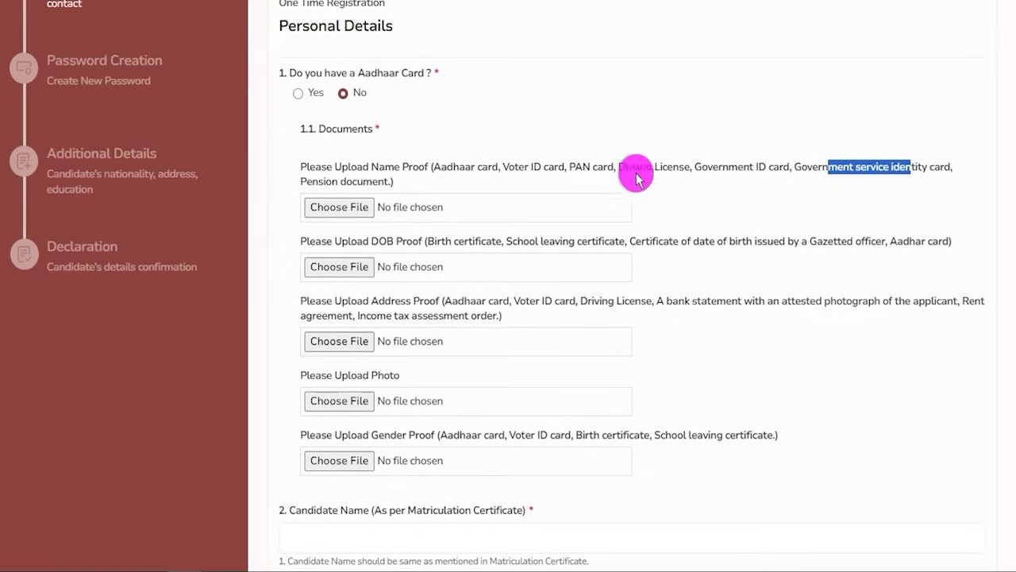
left_click_drag(313, 184, 372, 185)
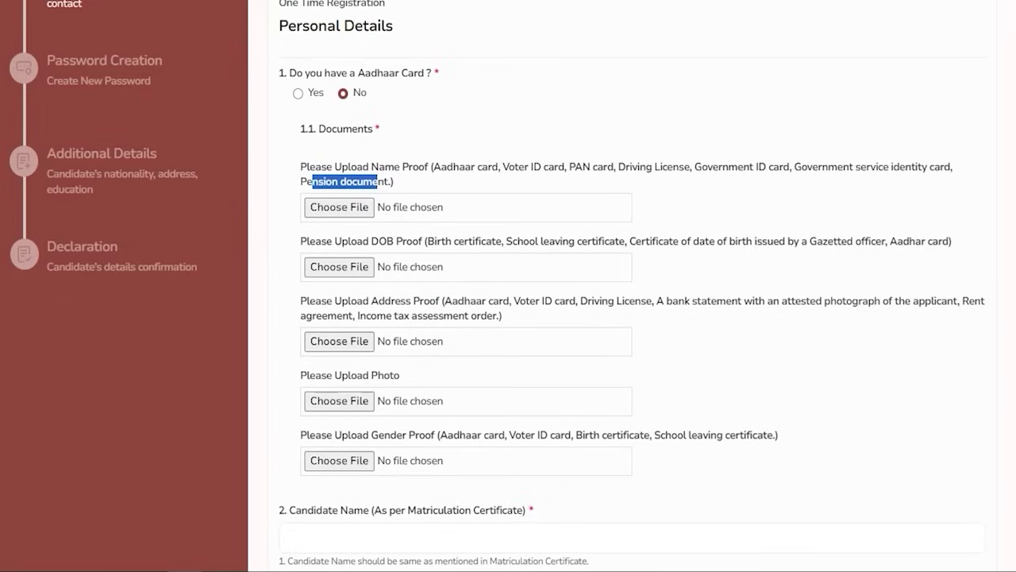
Step: Examine the upload requirements for name, date of birth, address and gender proof, and for the photo
left_click_drag(370, 205, 402, 193)
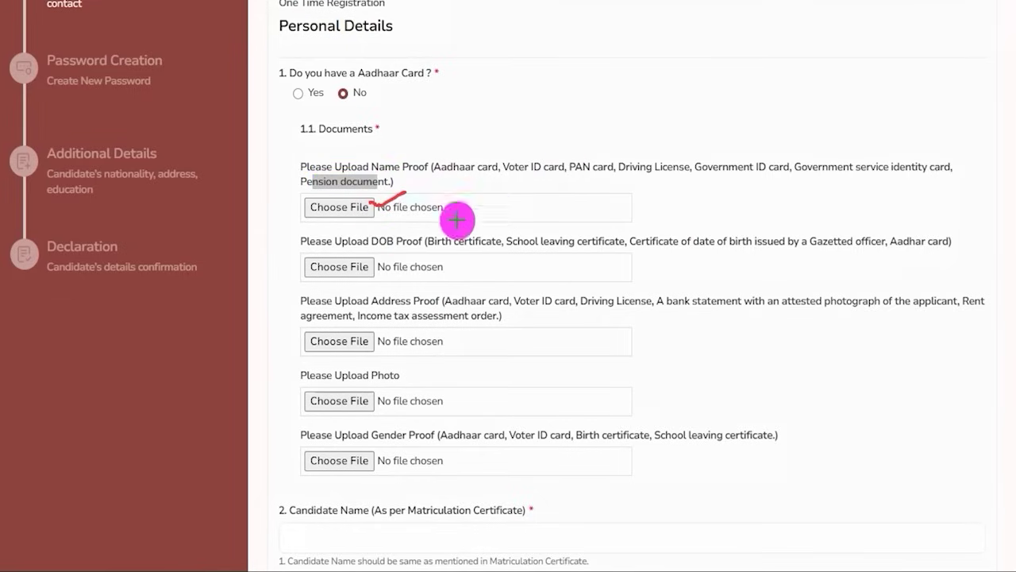
left_click_drag(372, 248, 846, 248)
left_click_drag(911, 250, 932, 248)
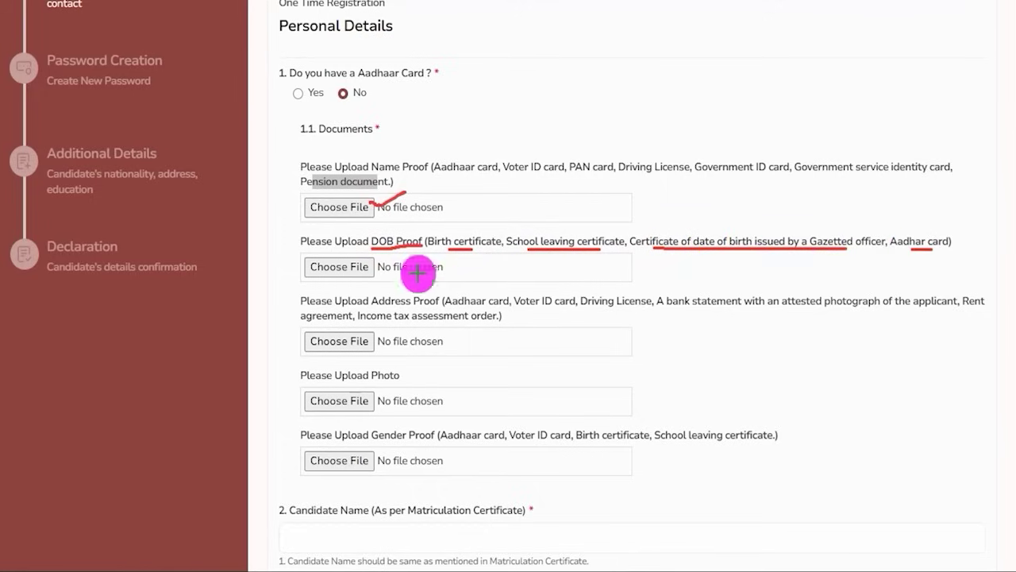
left_click_drag(380, 259, 407, 236)
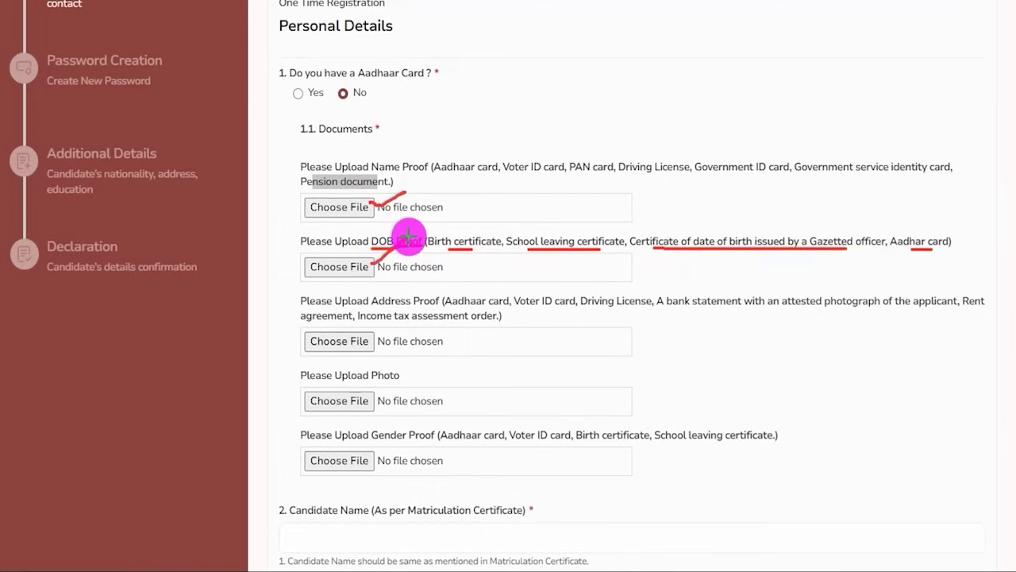
left_click_drag(362, 308, 439, 307)
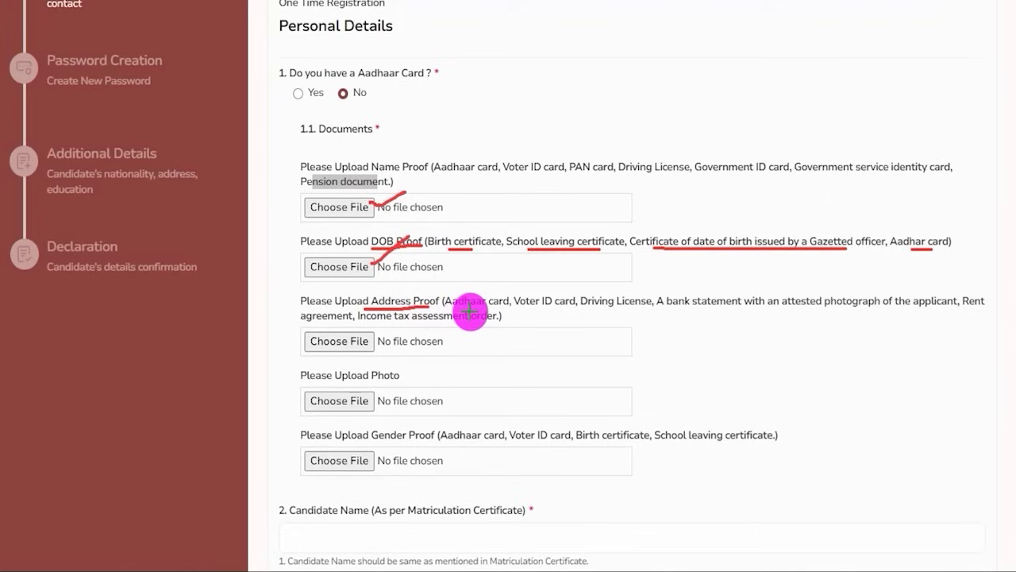
left_click_drag(468, 309, 749, 308)
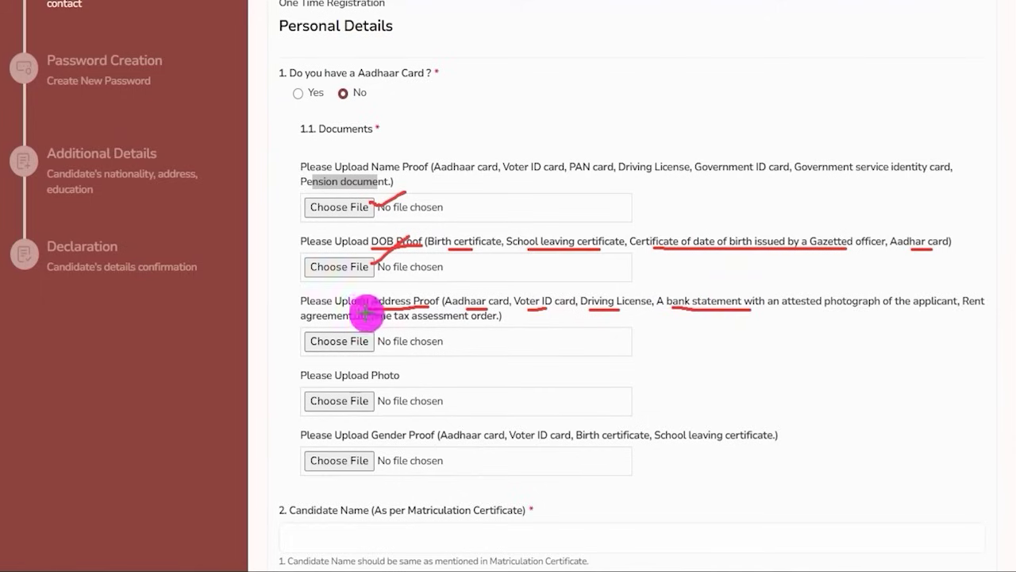
left_click_drag(357, 320, 491, 322)
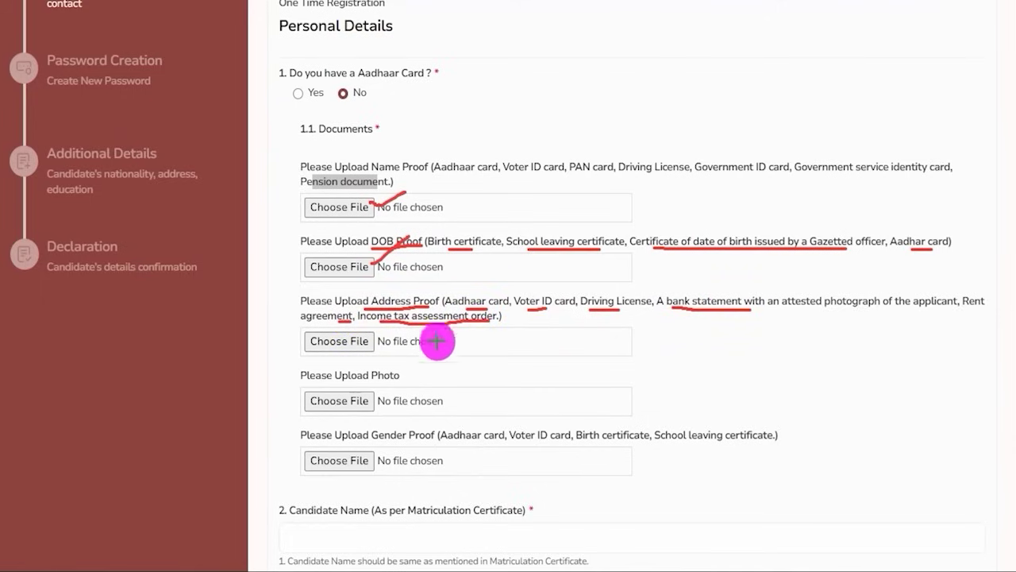
left_click_drag(369, 348, 400, 331)
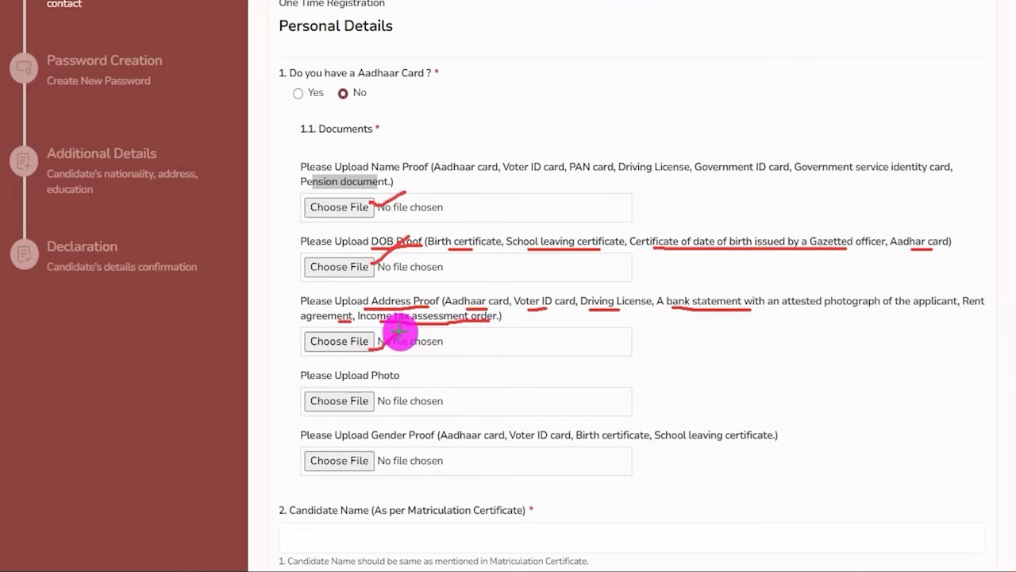
mouse_move(365, 383)
left_mouse_down()
mouse_move(405, 384)
mouse_move(411, 374)
left_mouse_up()
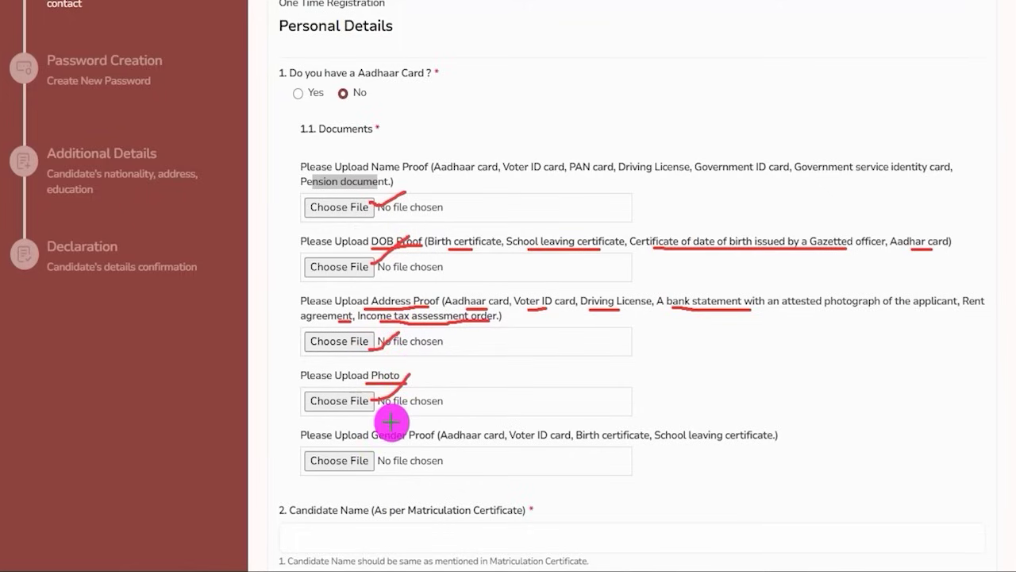
left_click_drag(376, 445, 480, 444)
left_click_drag(543, 441, 739, 445)
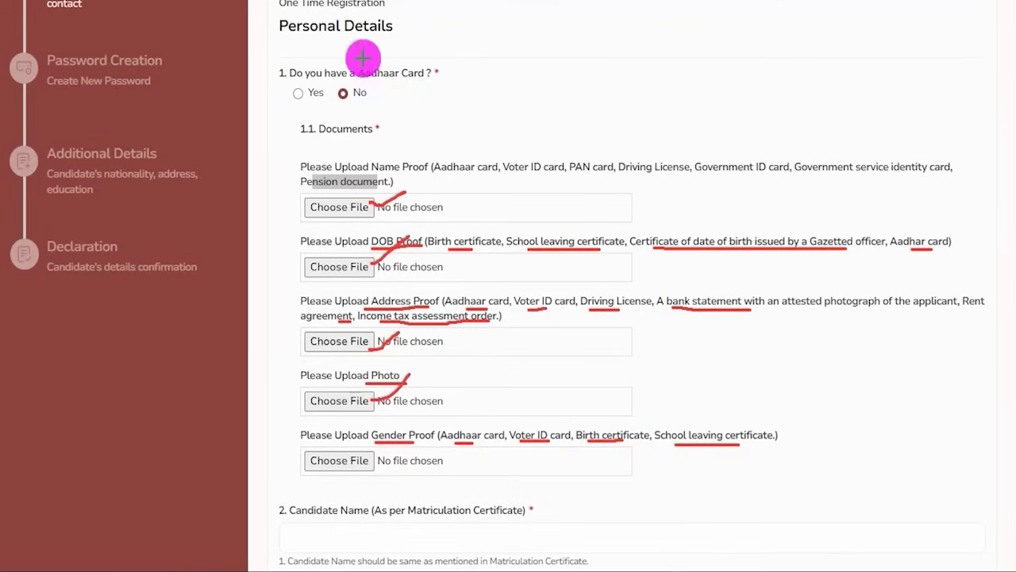
key("Escape")
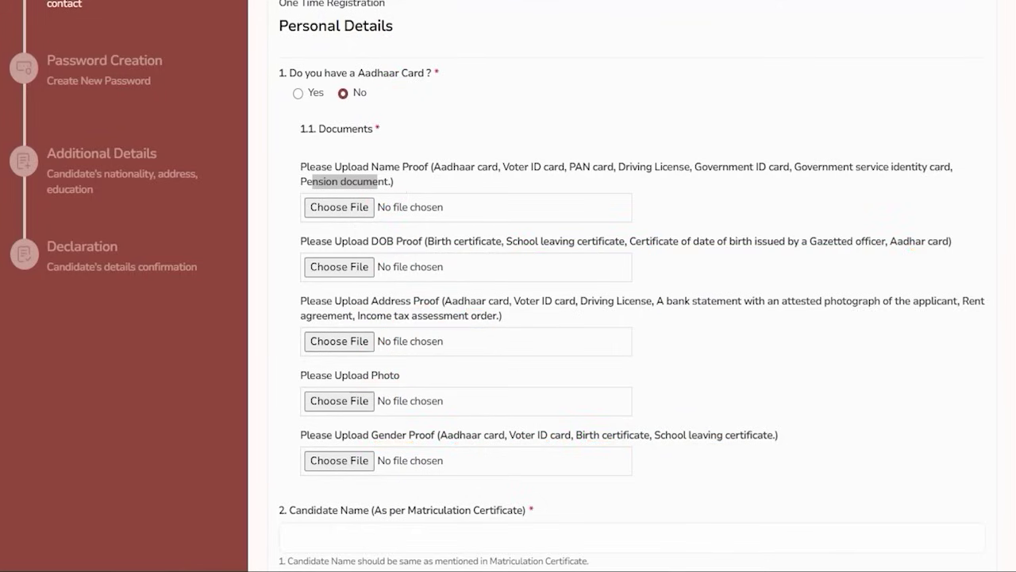
Step: Answer Yes to having an Aadhaar card, review the Aadhaar number fields and accept the Aadhaar authentication consent
left_click(298, 91)
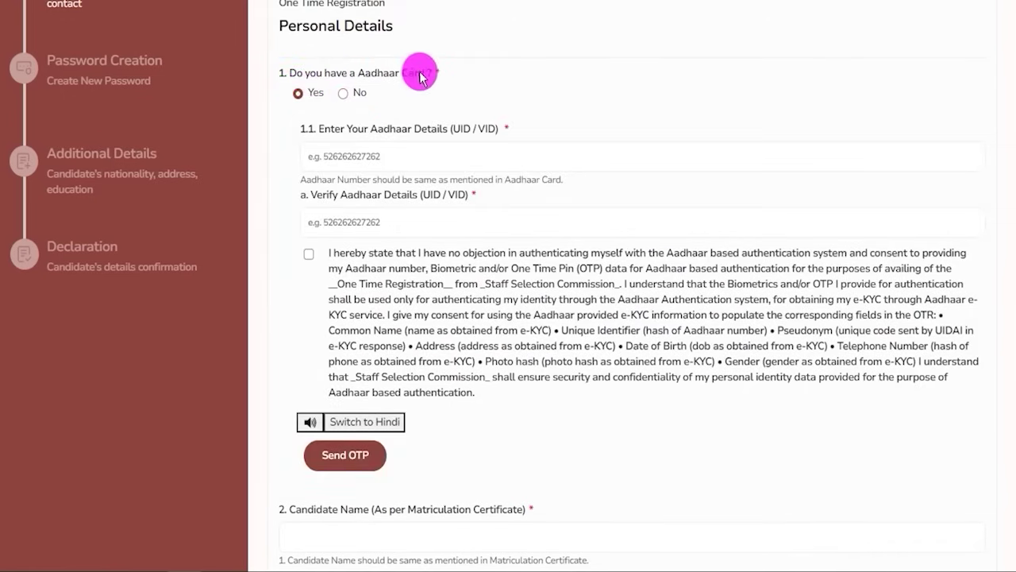
left_click_drag(347, 129, 413, 130)
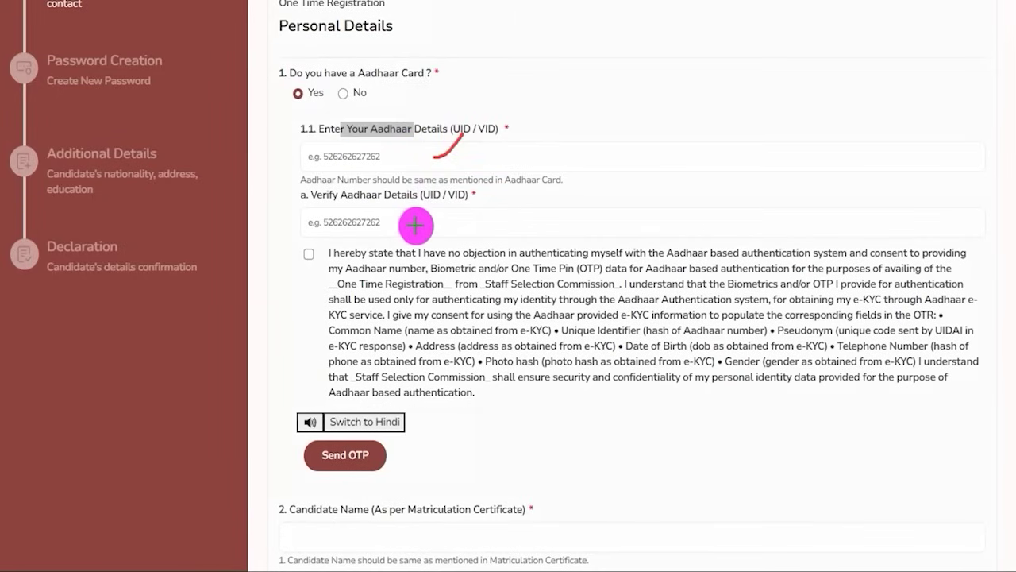
left_click_drag(415, 222, 442, 198)
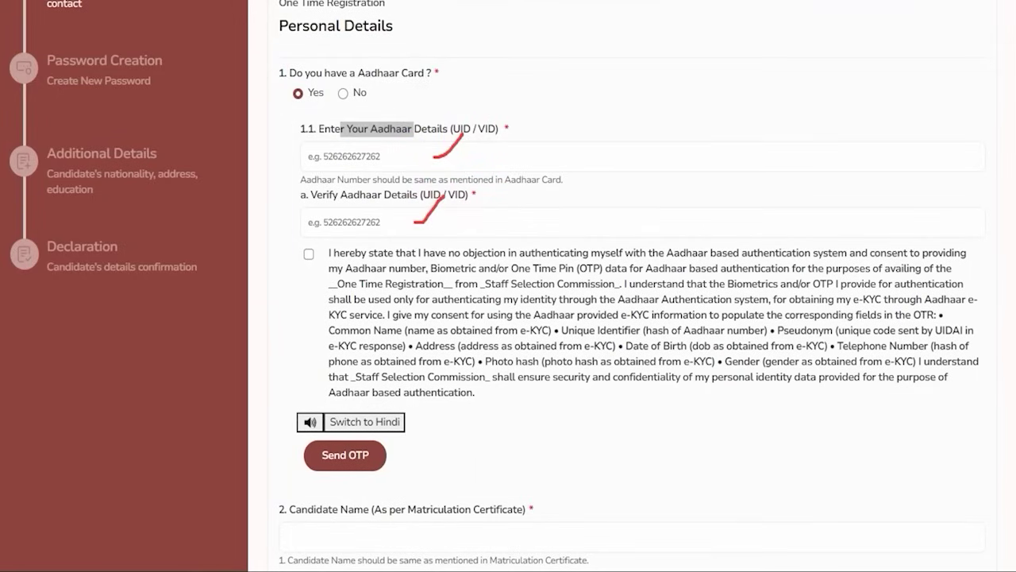
left_click(310, 255)
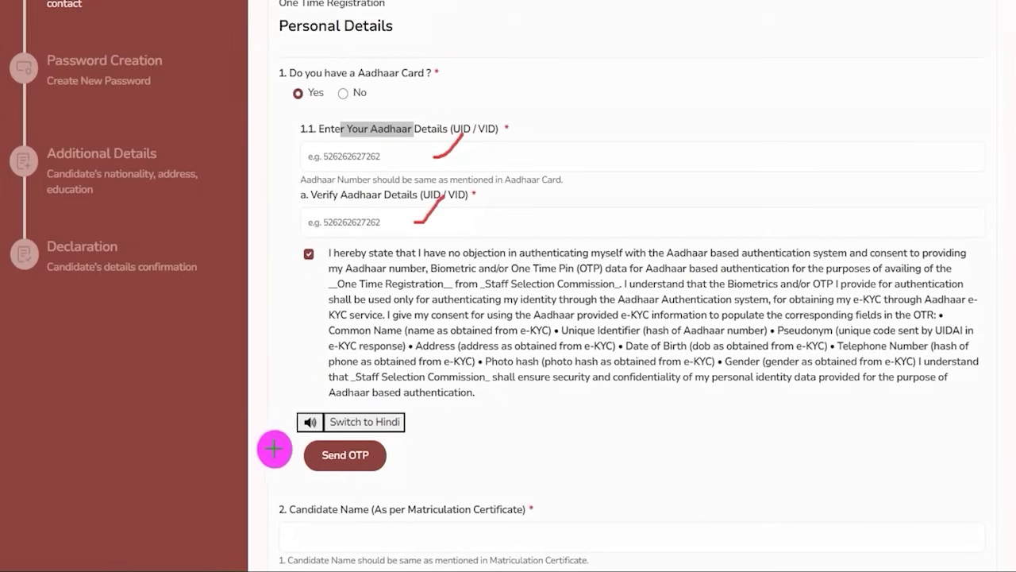
left_click_drag(288, 397, 322, 425)
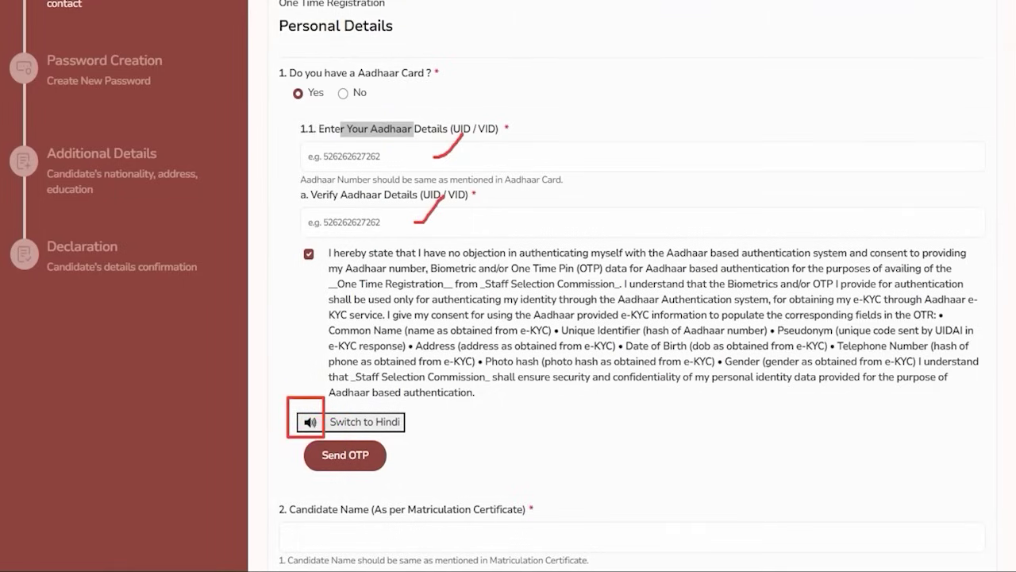
Step: Send the Aadhaar OTP and review the OTP entry and verification area along with the Aadhaar verification status
key("Escape")
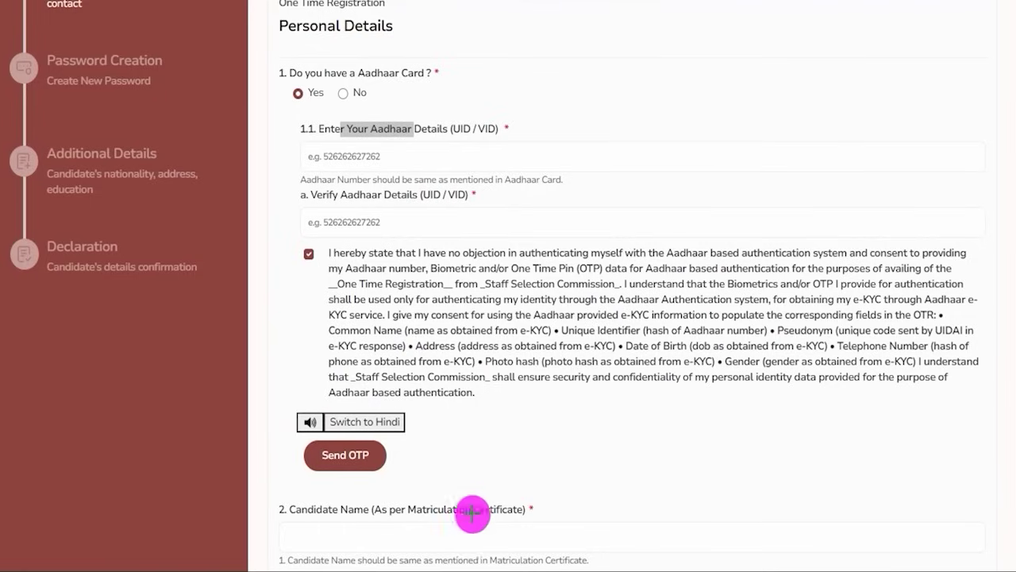
left_click_drag(528, 455, 416, 459)
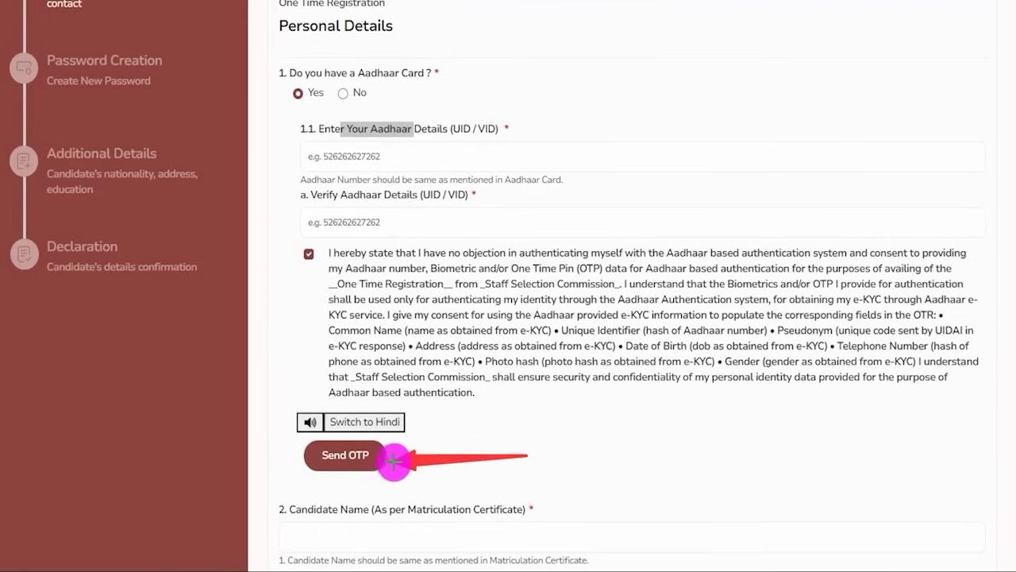
left_click(375, 456)
scroll(503, 154, "down", 4)
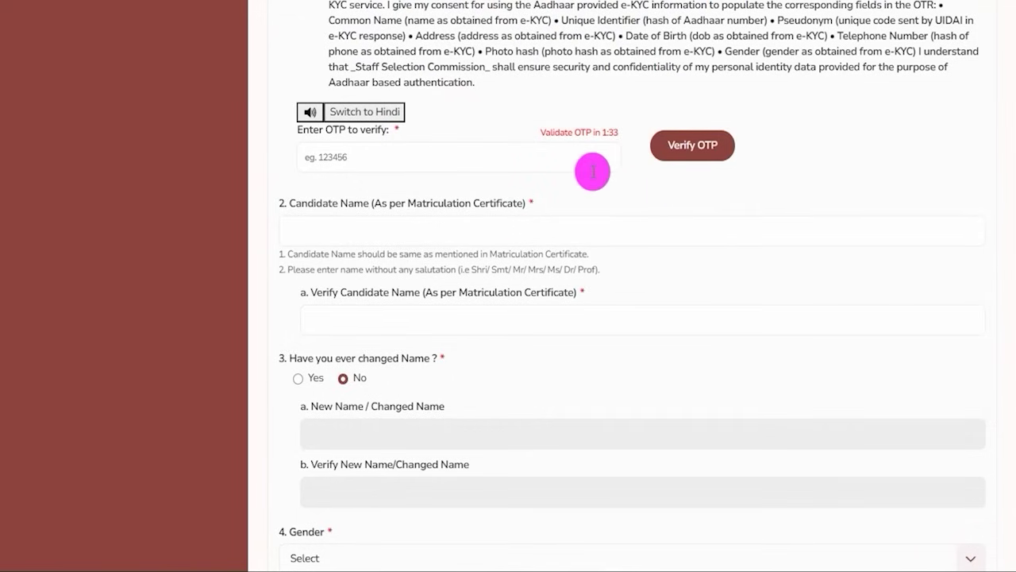
left_click_drag(475, 157, 510, 127)
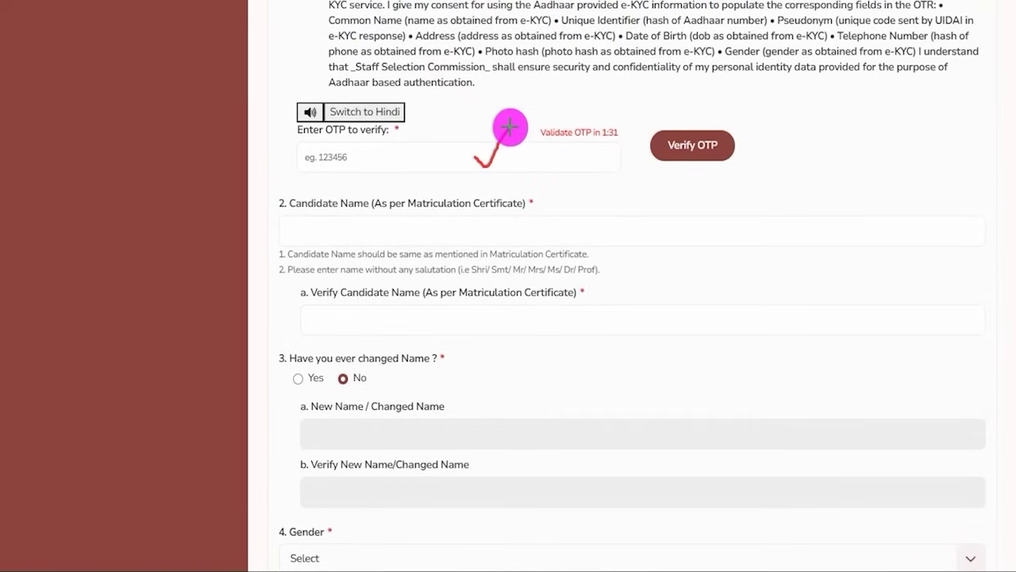
left_click_drag(910, 144, 740, 146)
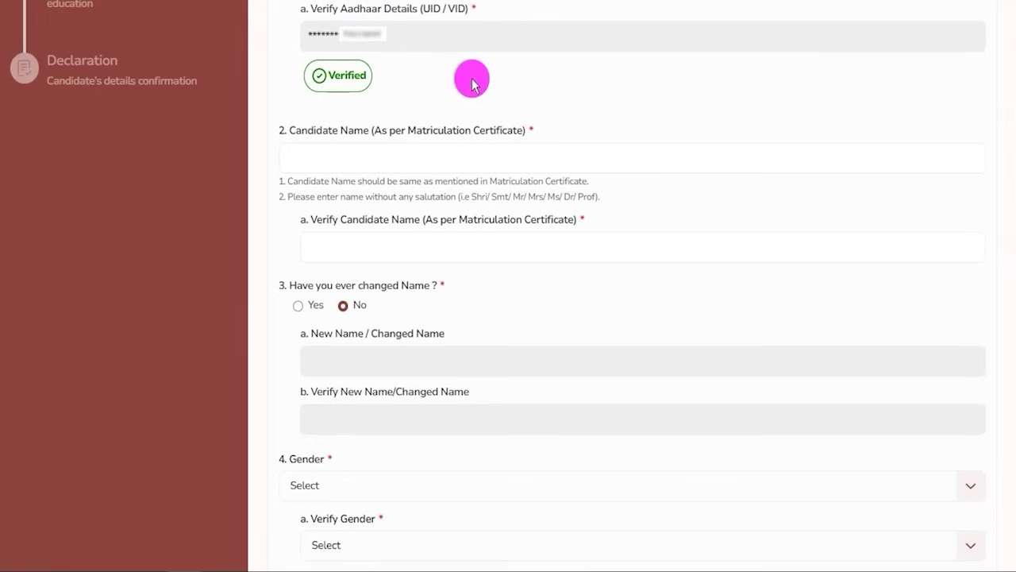
left_click_drag(331, 76, 367, 100)
left_click(336, 75)
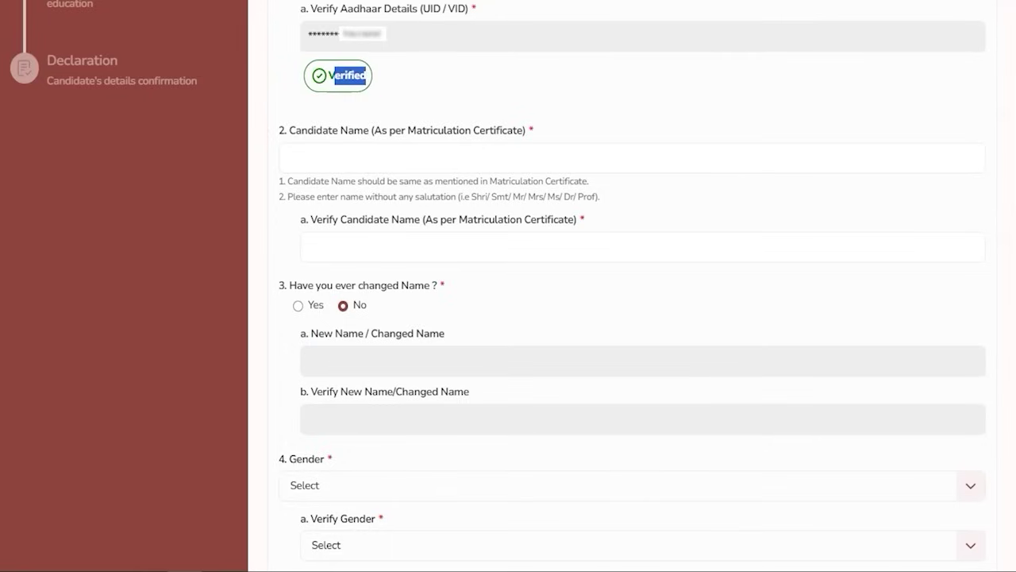
Step: Review the candidate name fields, check the changed-name fields offered under Yes, and return the name change answer to No
left_click_drag(498, 152, 539, 130)
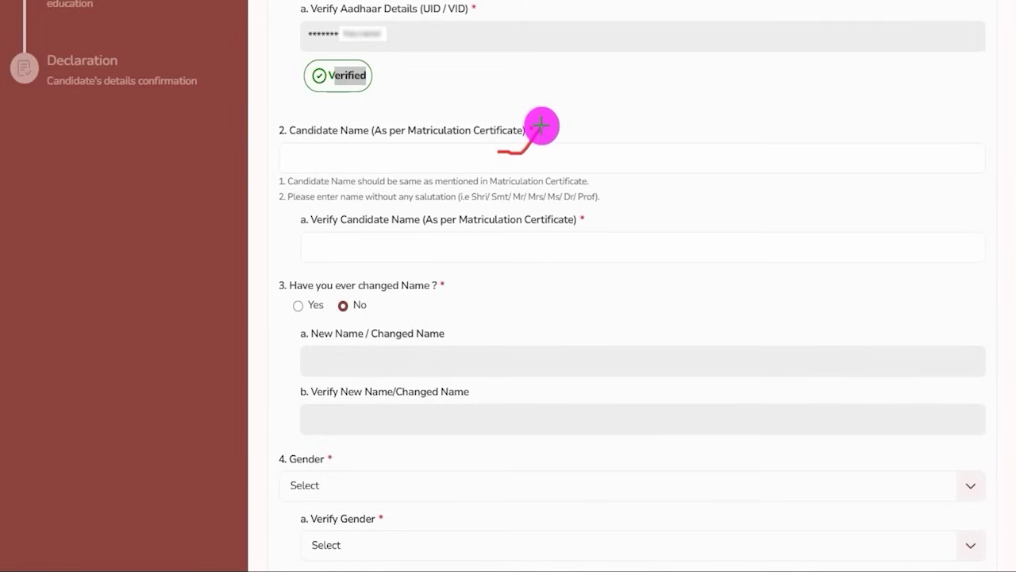
left_click_drag(601, 242, 648, 205)
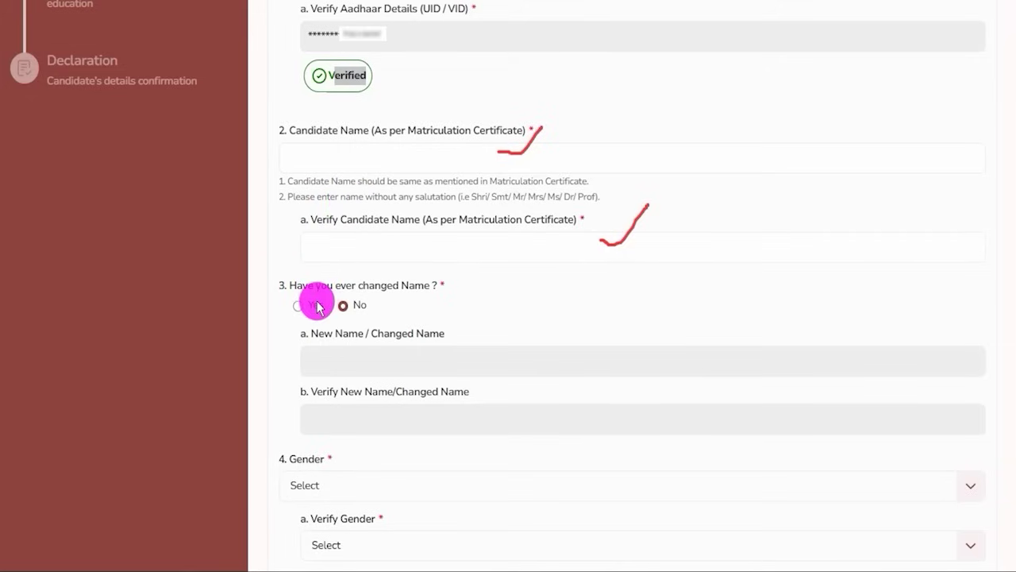
left_click(299, 306)
left_click_drag(333, 334, 392, 356)
left_click(392, 360)
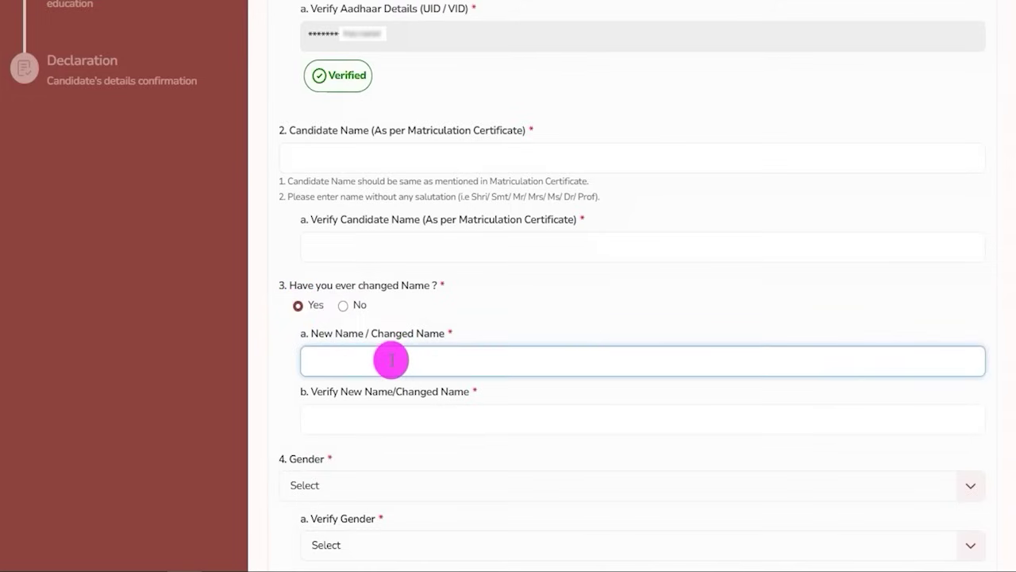
left_click(377, 421)
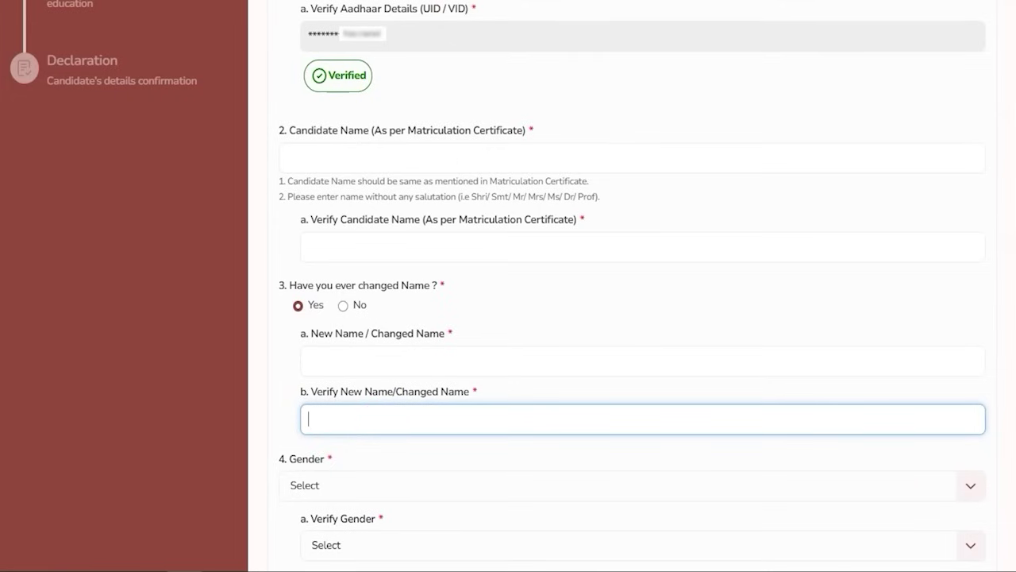
left_click(343, 305)
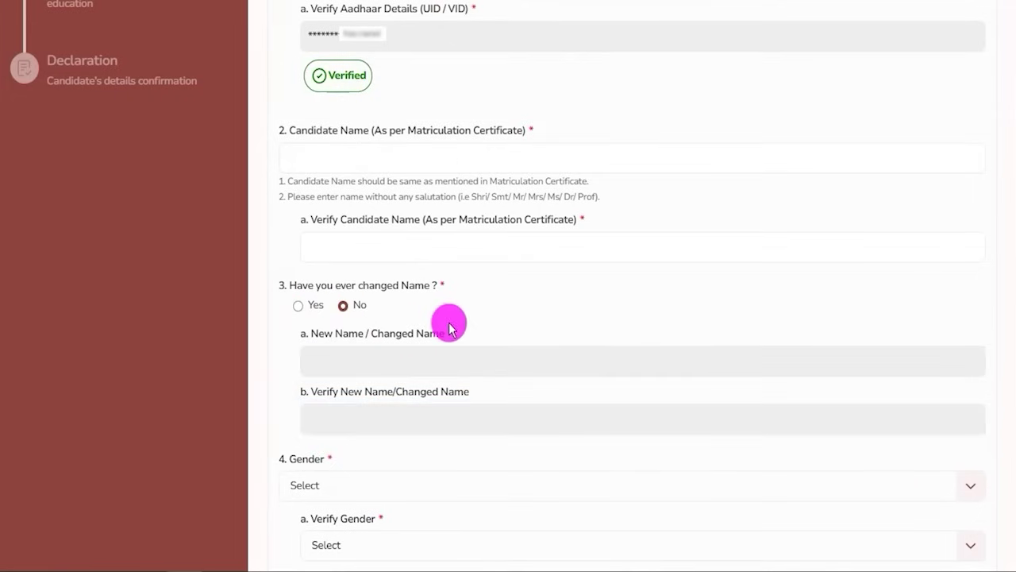
Step: Set both the Gender and Verify Gender fields to Male
scroll(447, 322, "down", 2)
scroll(376, 353, "down", 3)
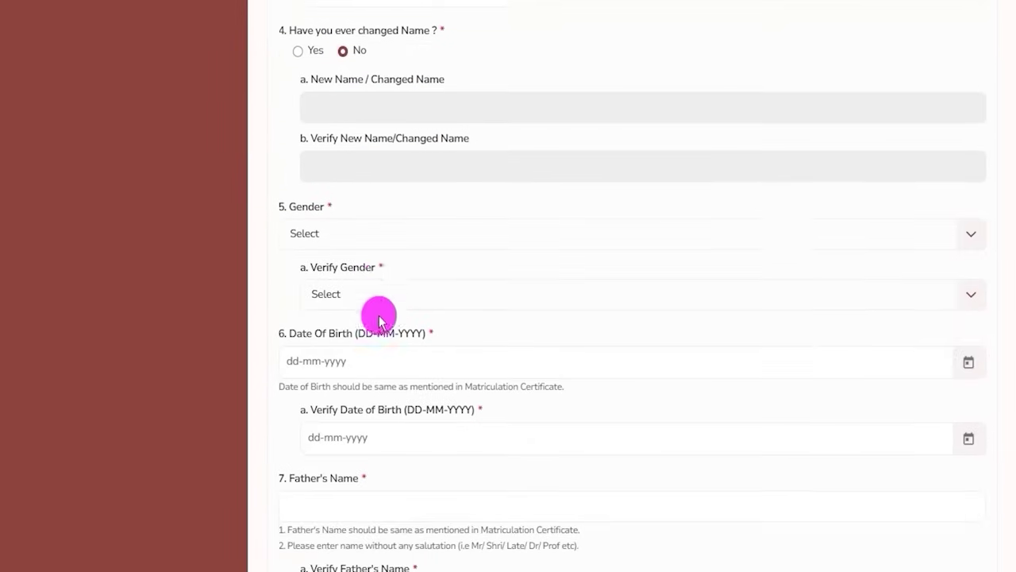
left_click(350, 230)
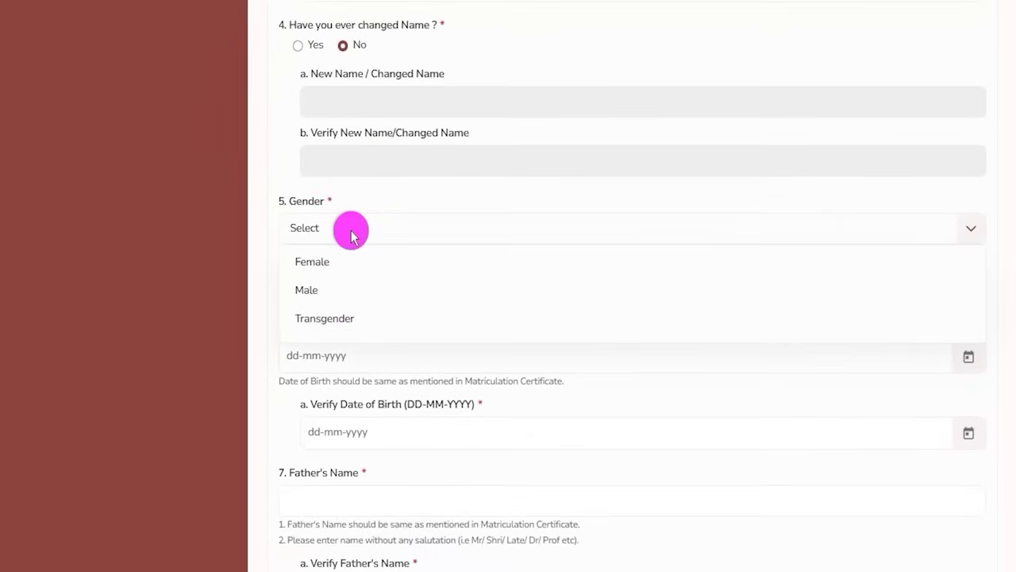
left_click(316, 291)
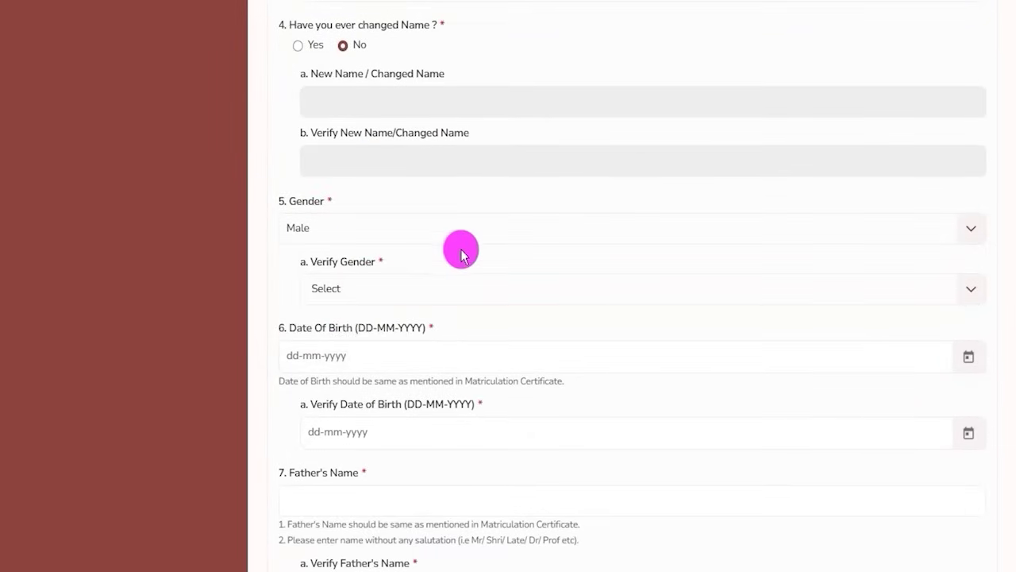
left_click(464, 298)
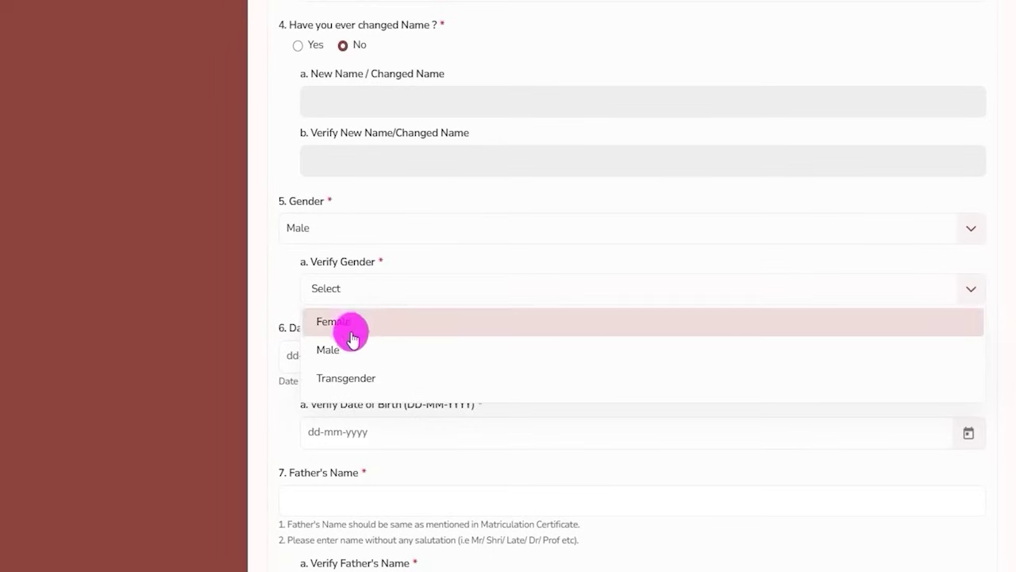
left_click(343, 358)
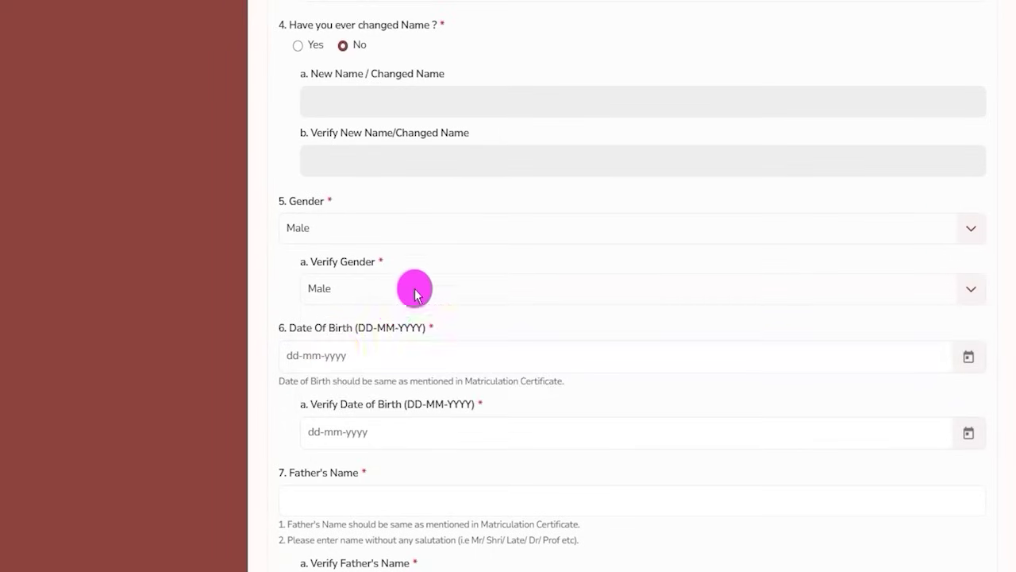
Step: Examine the calendars for the Date of Birth and Verify Date of Birth fields without choosing a date
scroll(415, 288, "down", 2)
left_click_drag(342, 171, 428, 173)
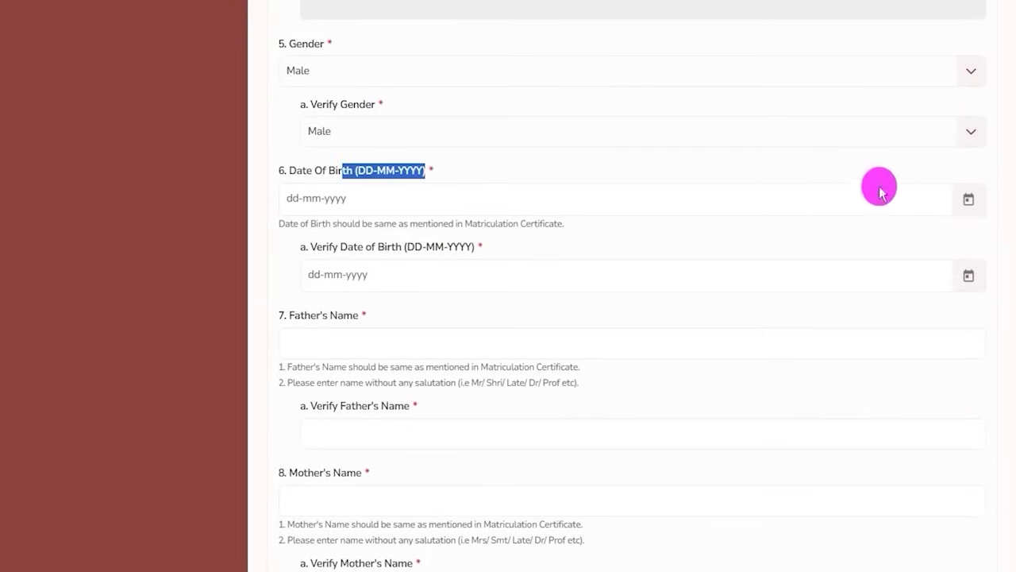
left_click(968, 201)
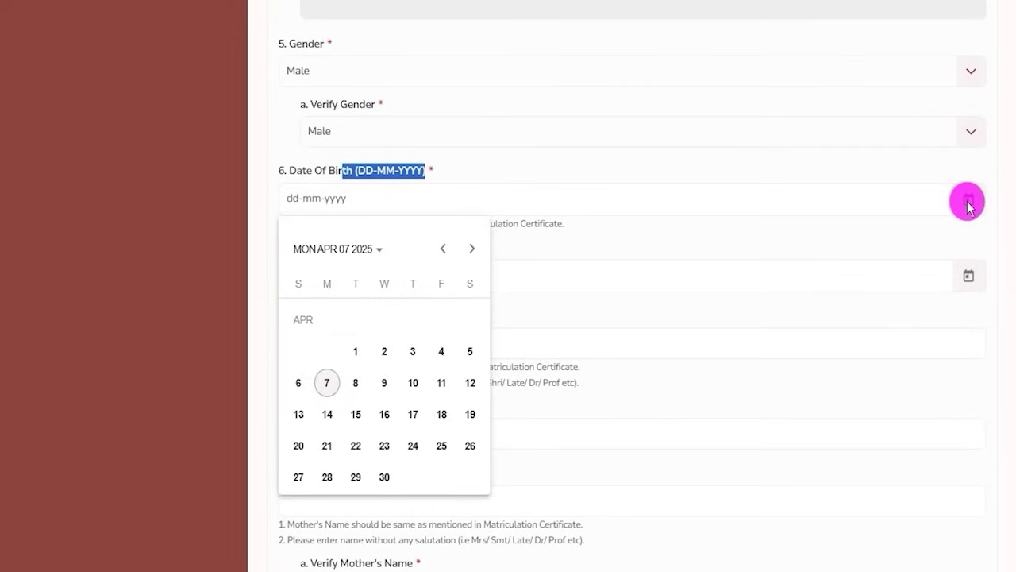
left_click(807, 242)
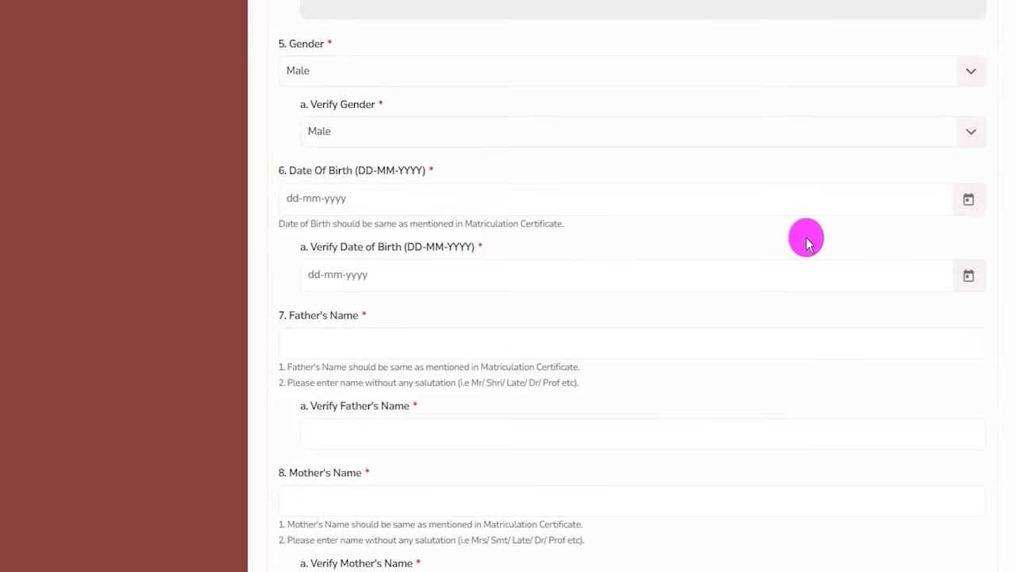
left_click(971, 277)
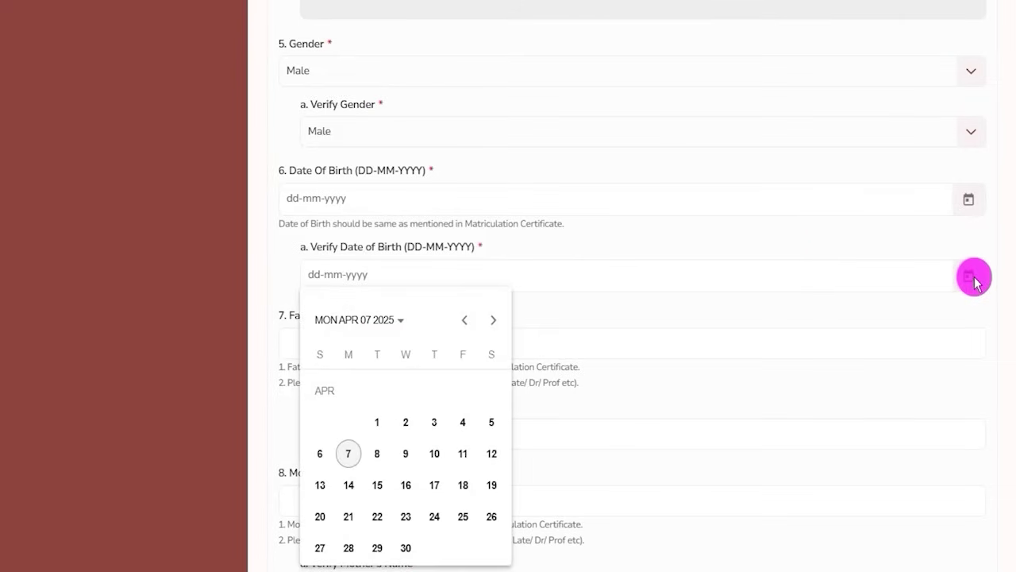
left_click(693, 314)
Step: Examine the Father's Name and Mother's Name fields together with their verification fields
scroll(693, 313, "down", 1)
left_click(336, 257)
left_click_drag(290, 237, 354, 237)
left_click(351, 262)
scroll(352, 262, "down", 2)
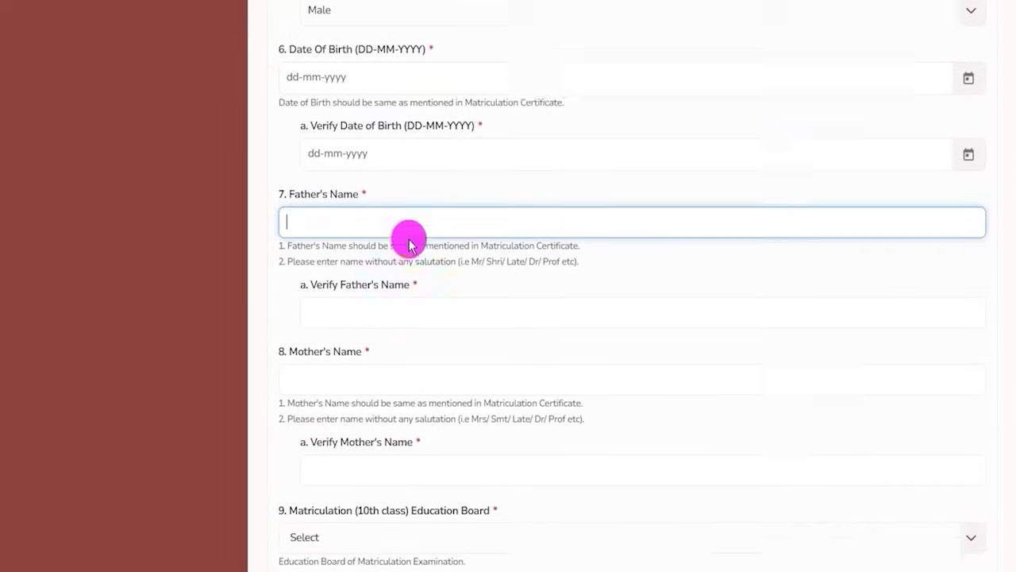
left_click_drag(314, 170, 382, 193)
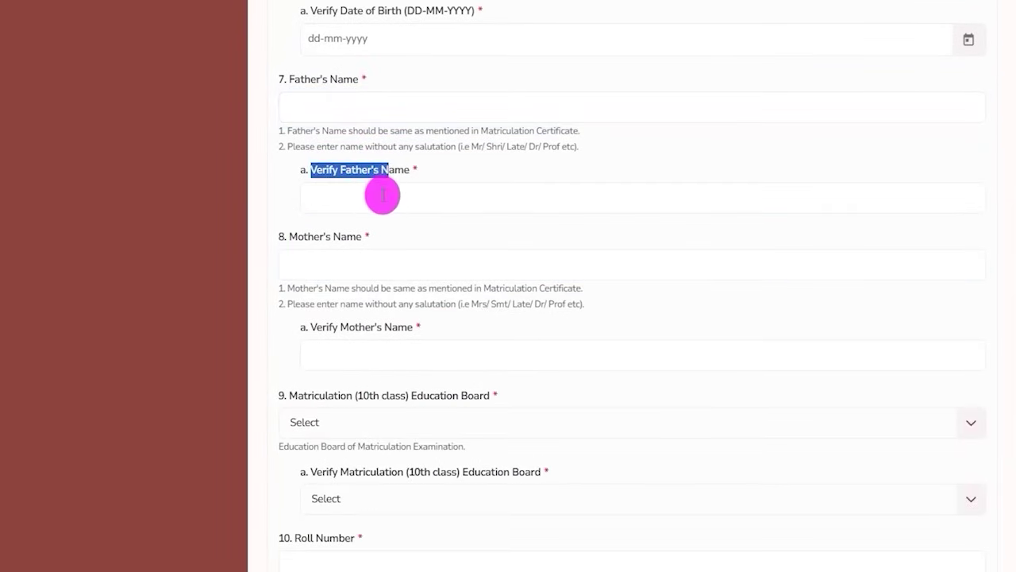
left_click(383, 197)
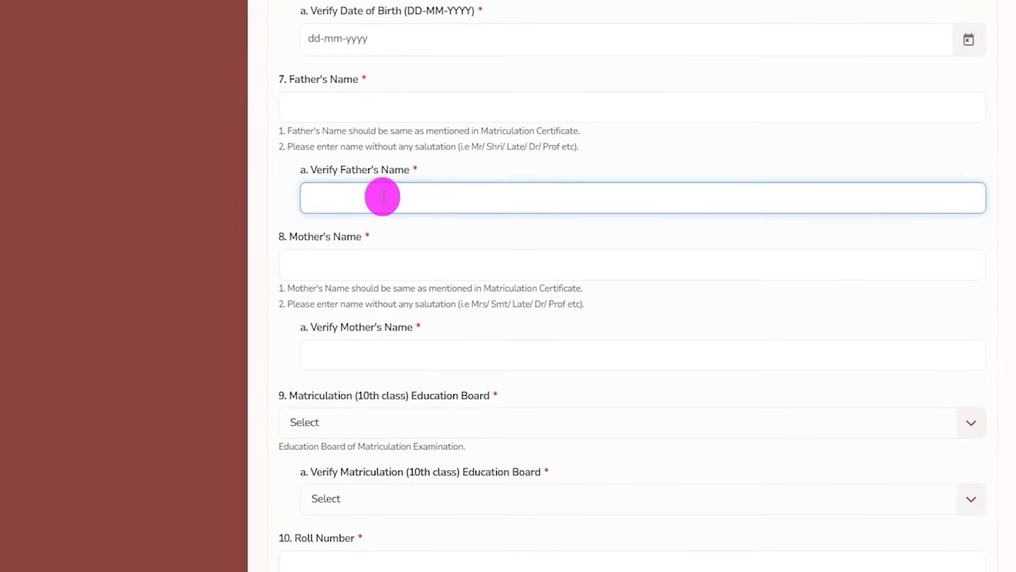
left_click_drag(300, 236, 363, 247)
left_click(355, 268)
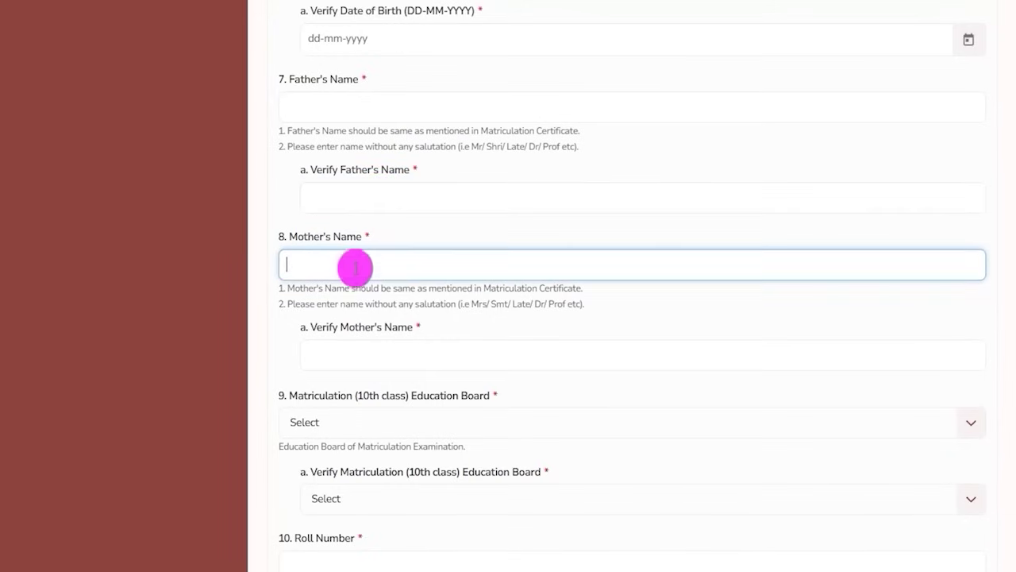
left_click_drag(325, 327, 374, 354)
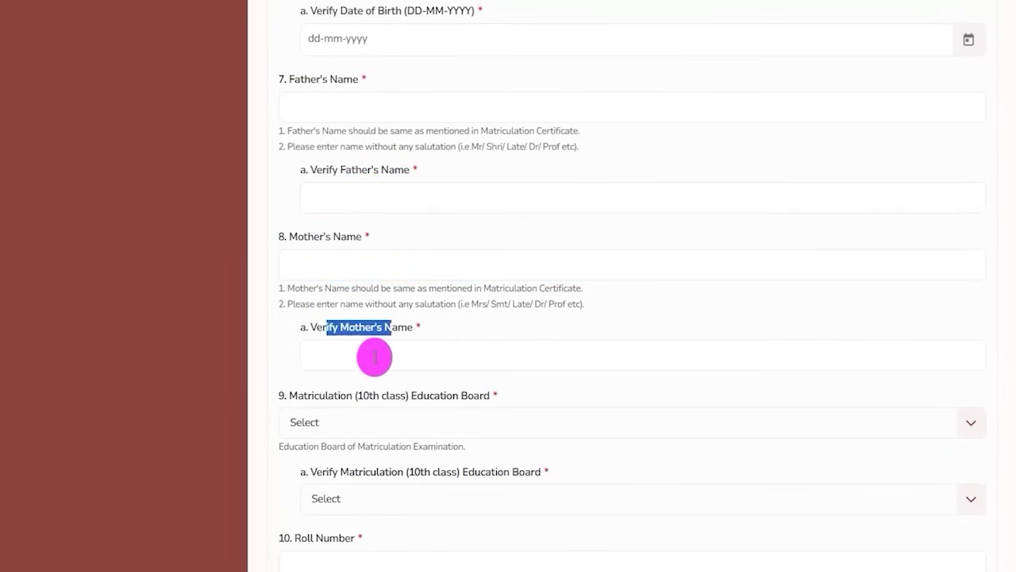
left_click(374, 358)
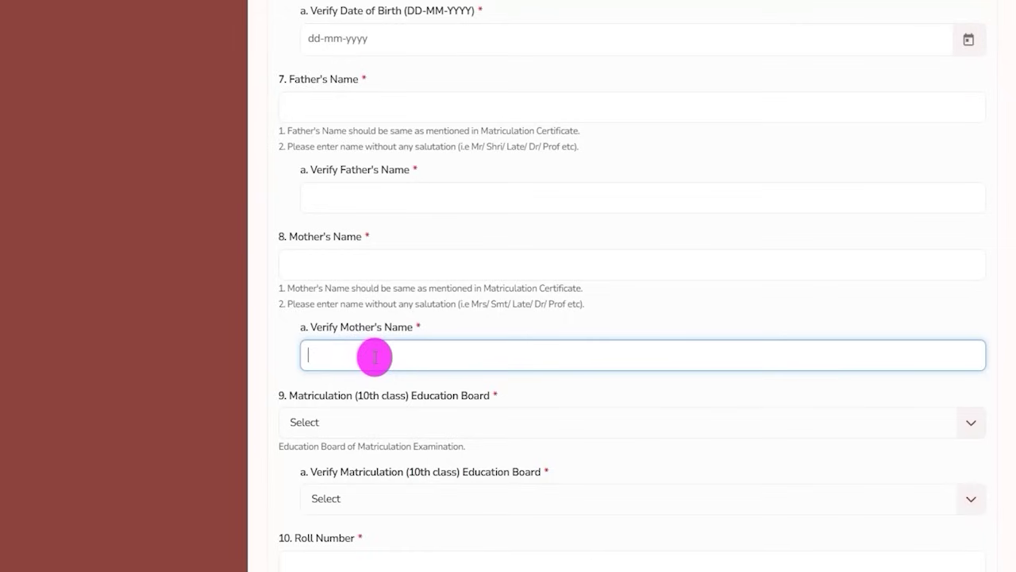
Step: Set the Matriculation (10th class) Education Board to Central Board of Secondary Education (CBSE)
scroll(374, 357, "down", 3)
left_click_drag(321, 158, 460, 159)
left_click(601, 190)
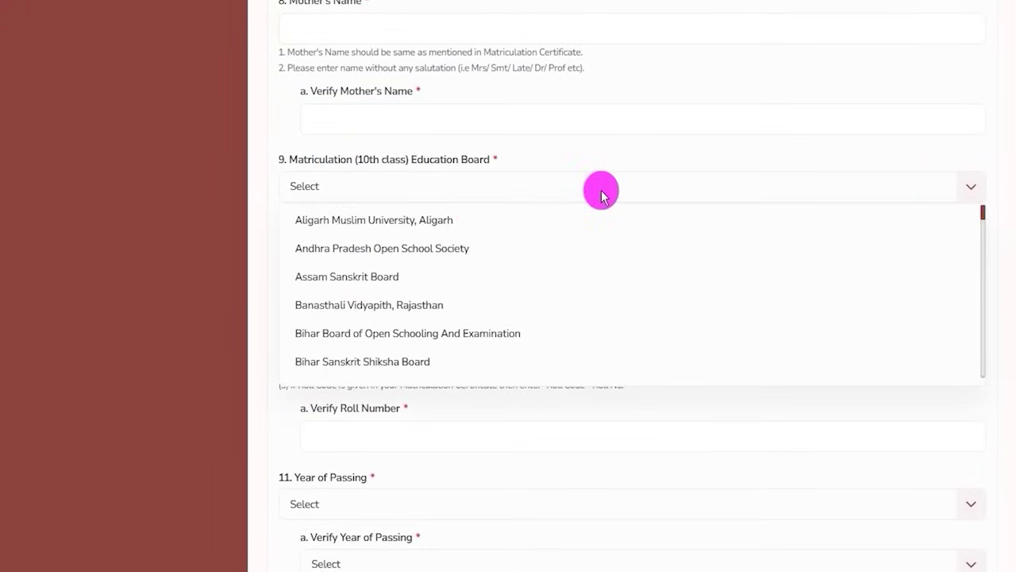
scroll(404, 262, "down", 3)
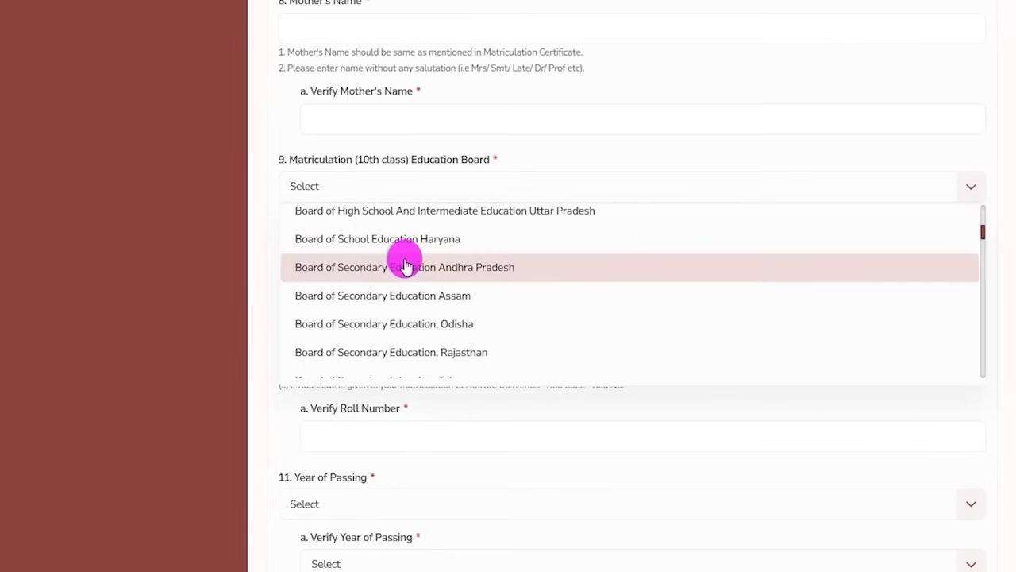
scroll(405, 265, "down", 2)
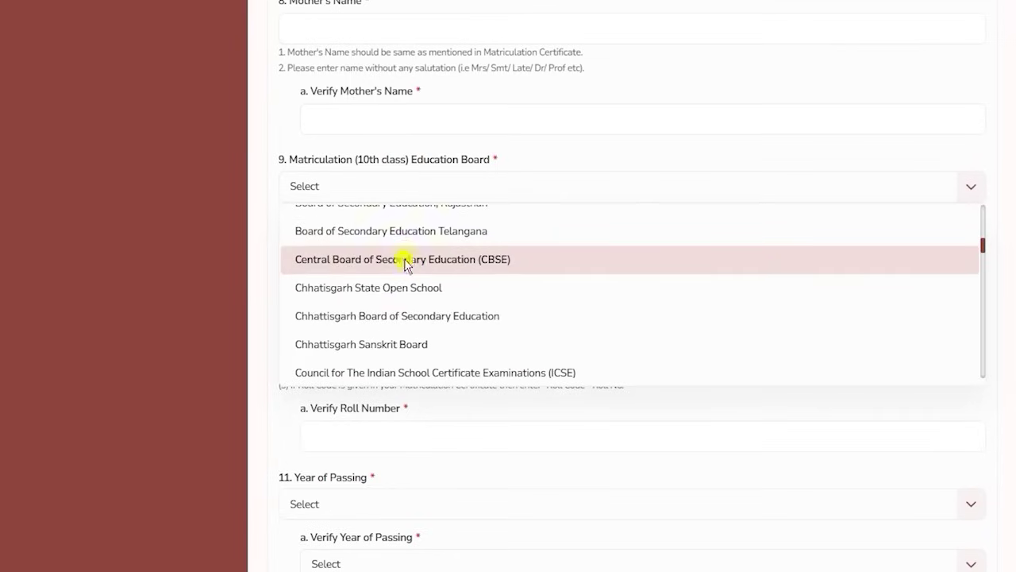
left_click(405, 262)
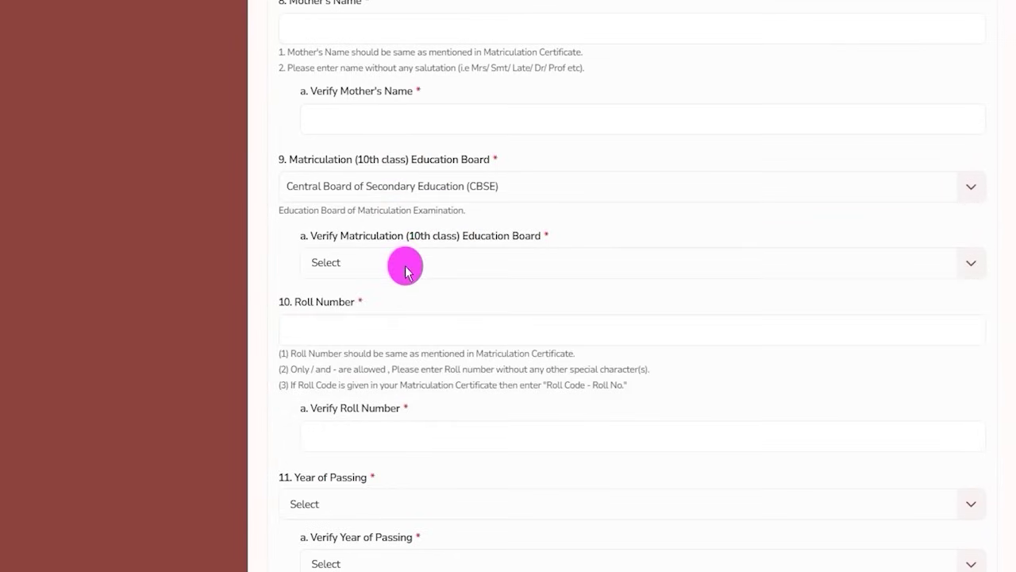
Step: Confirm Central Board of Secondary Education (CBSE) in the Verify Matriculation (10th class) Education Board field
left_click(405, 264)
scroll(400, 355, "down", 3)
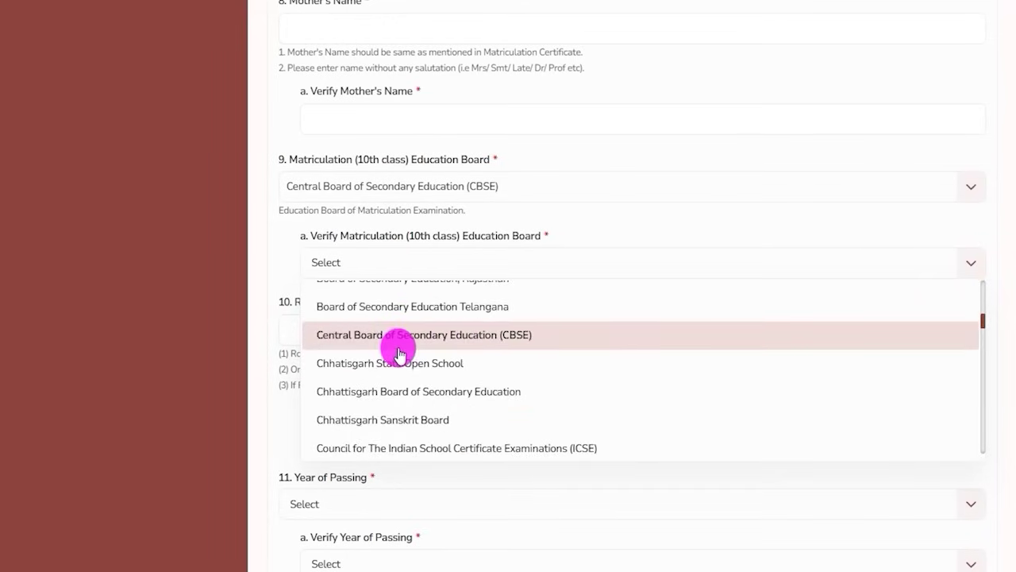
scroll(409, 359, "down", 5)
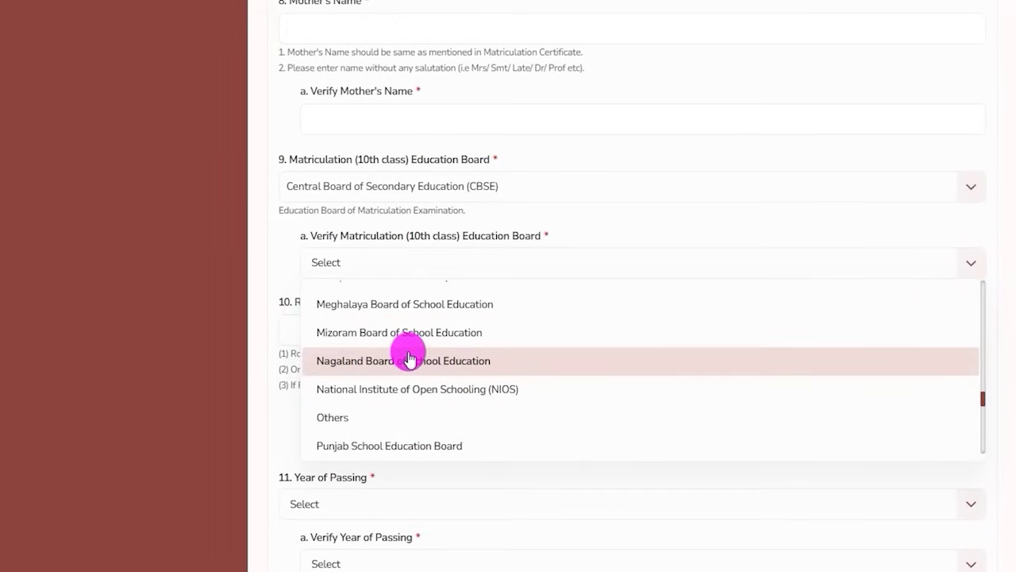
scroll(410, 359, "up", 5)
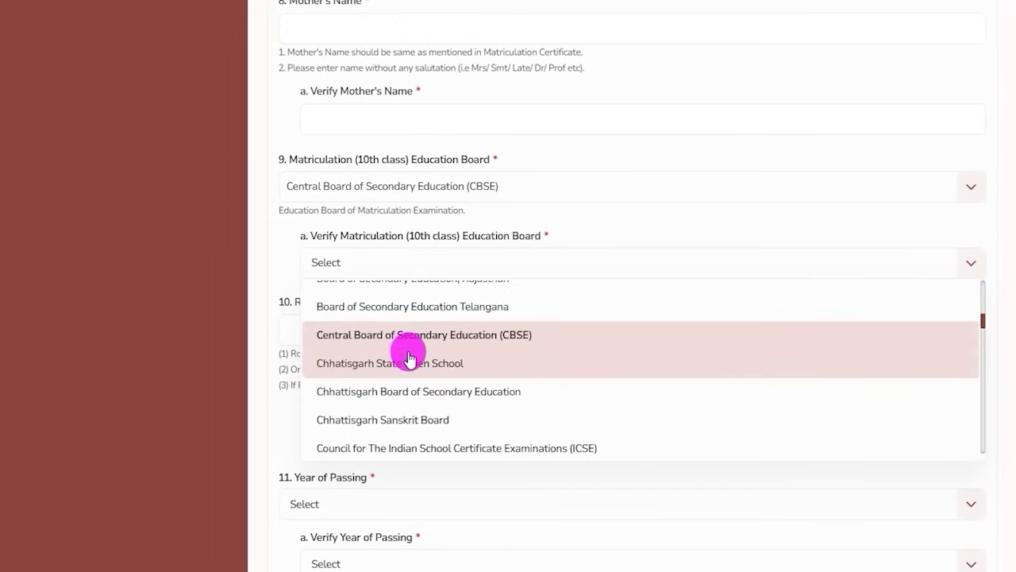
left_click(408, 343)
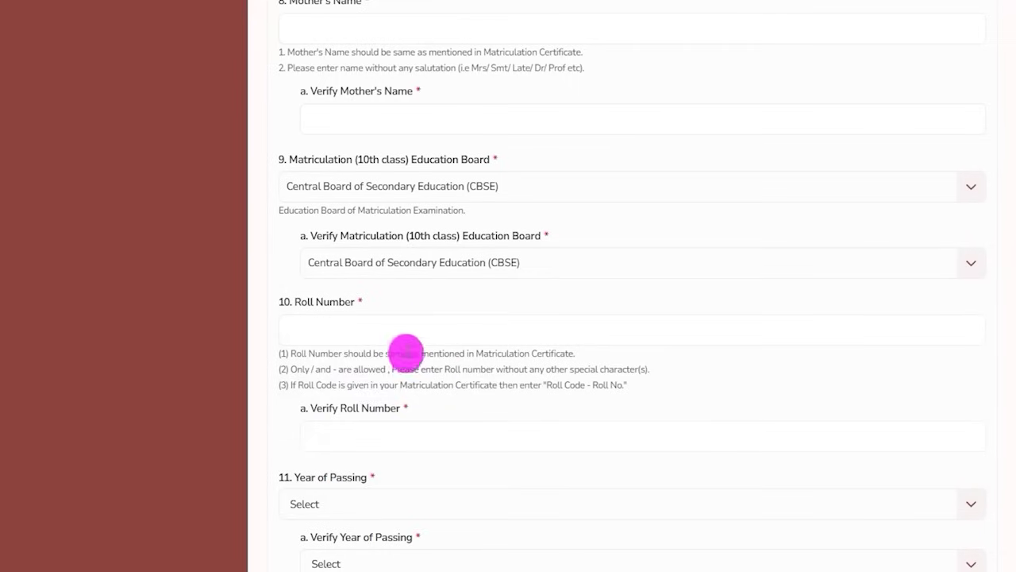
Step: Examine the Roll Number and Verify Roll Number fields without entering a number
left_click(340, 326)
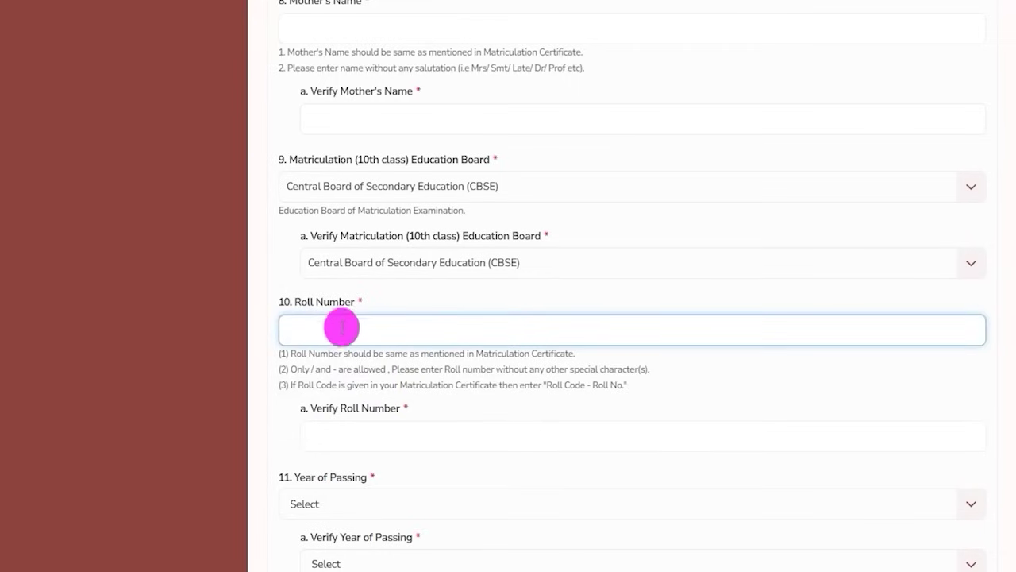
left_click(374, 443)
left_click_drag(327, 408, 413, 411)
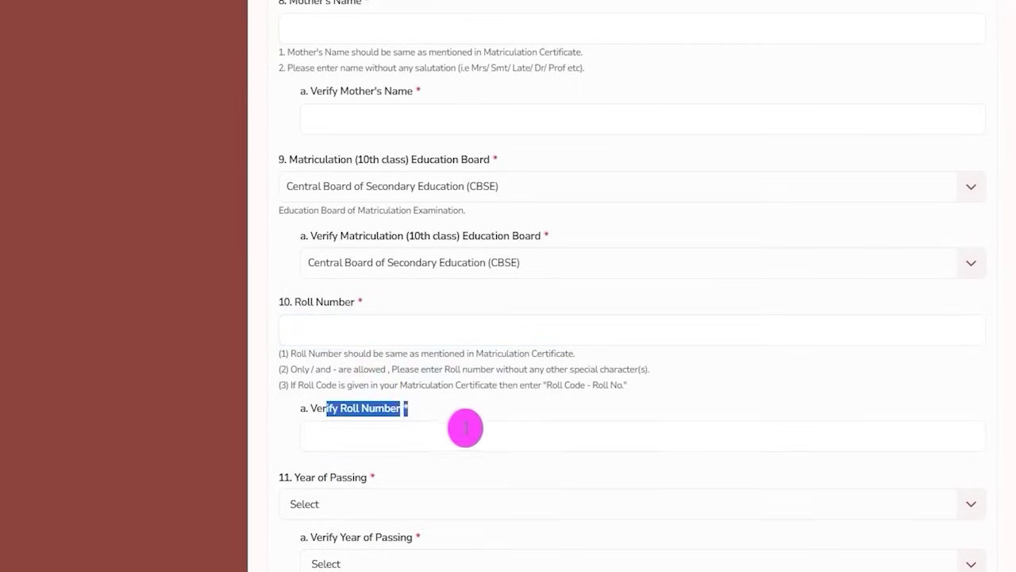
Step: Set the Year of Passing for the Matriculation examination to 2014
scroll(438, 325, "down", 4)
left_click(416, 199)
scroll(367, 325, "down", 4)
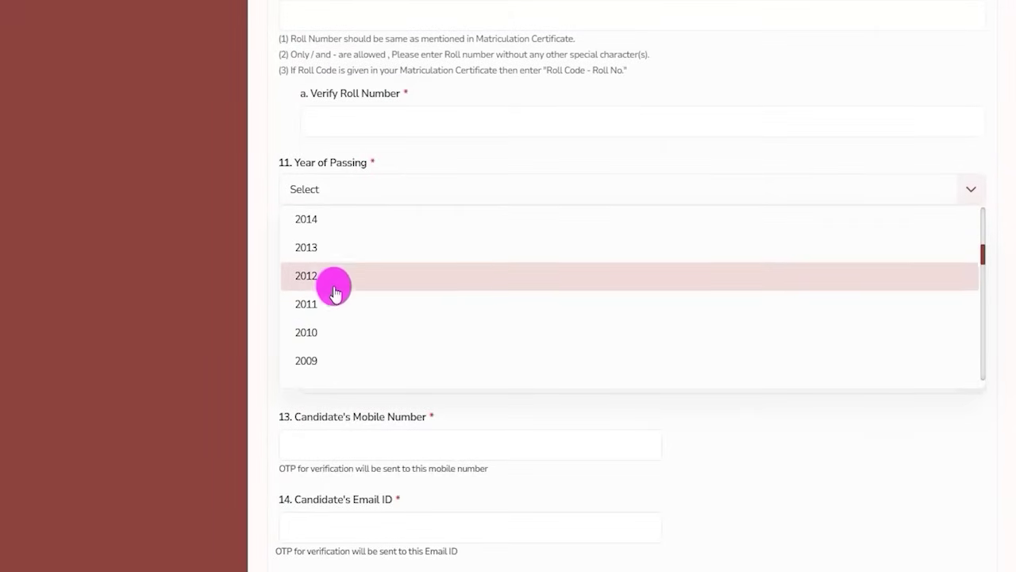
left_click(330, 227)
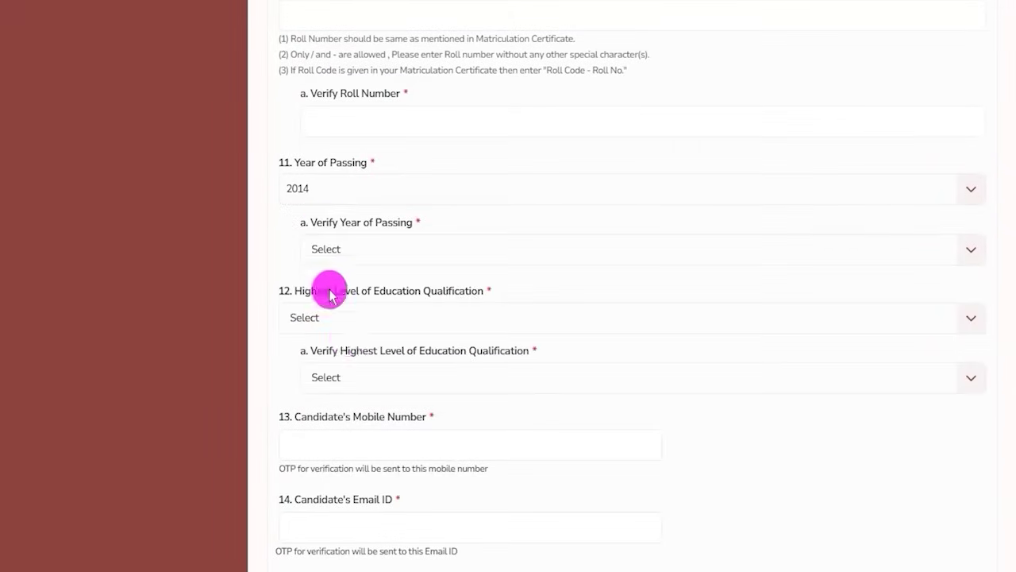
Step: Set both the Highest Level of Education Qualification and its verification field to Post Graduation
left_click(387, 319)
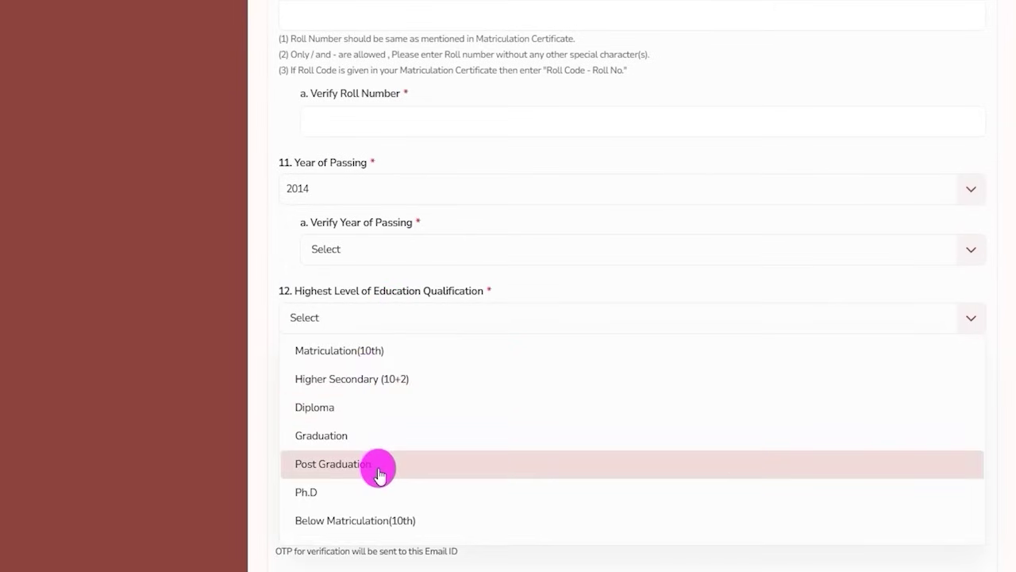
left_click(345, 462)
scroll(393, 329, "down", 1)
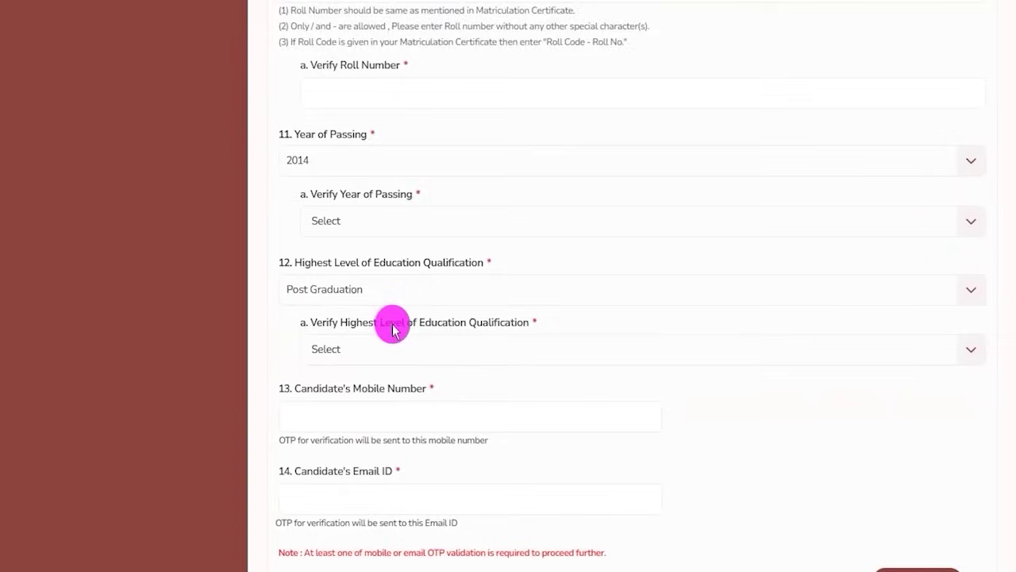
scroll(392, 330, "down", 1)
left_click_drag(350, 270, 428, 294)
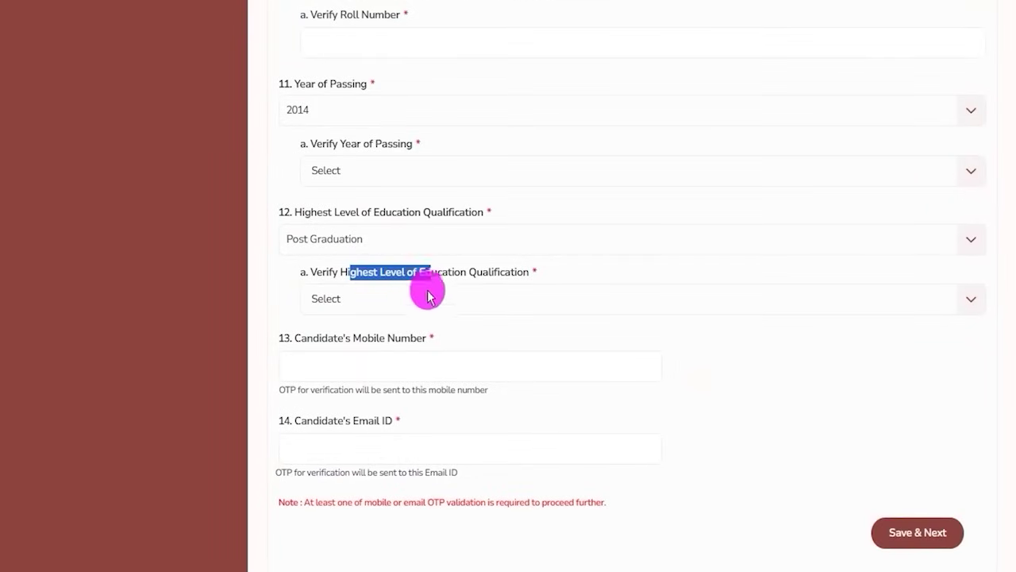
left_click(415, 305)
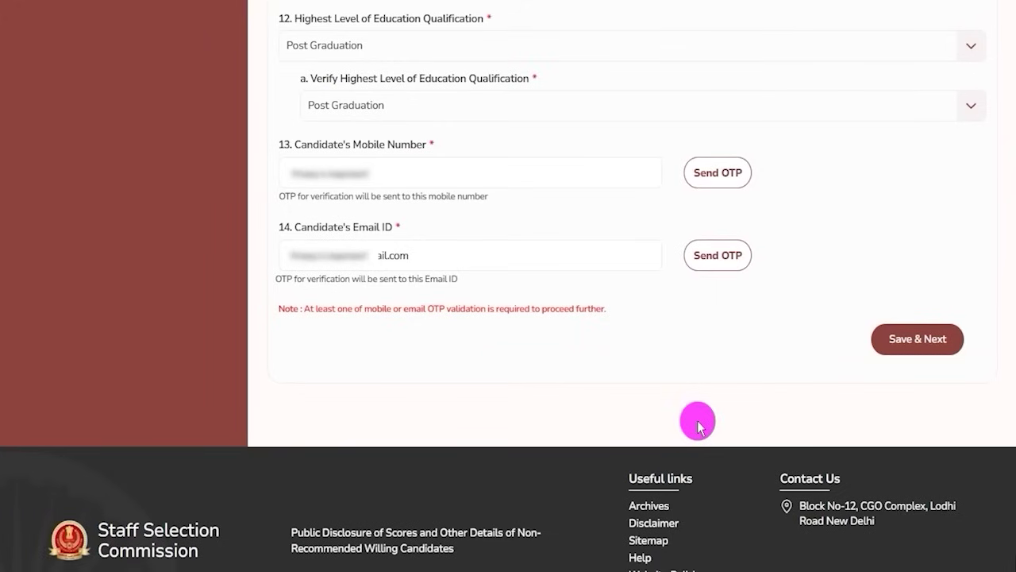
Step: Review the Candidate's Mobile Number and Email ID fields and the option for saving the personal details
left_click_drag(312, 145, 417, 145)
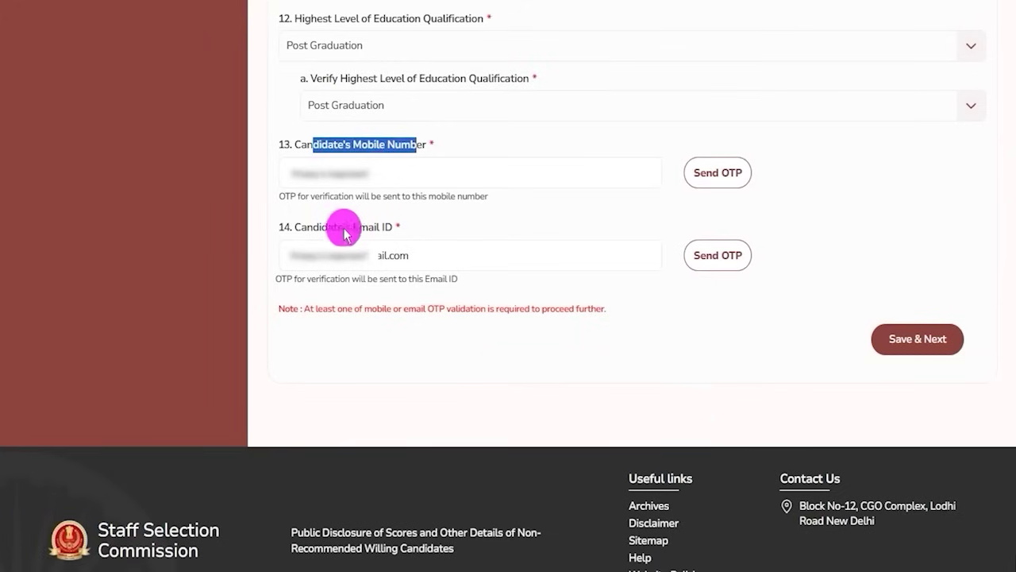
left_click_drag(312, 227, 377, 228)
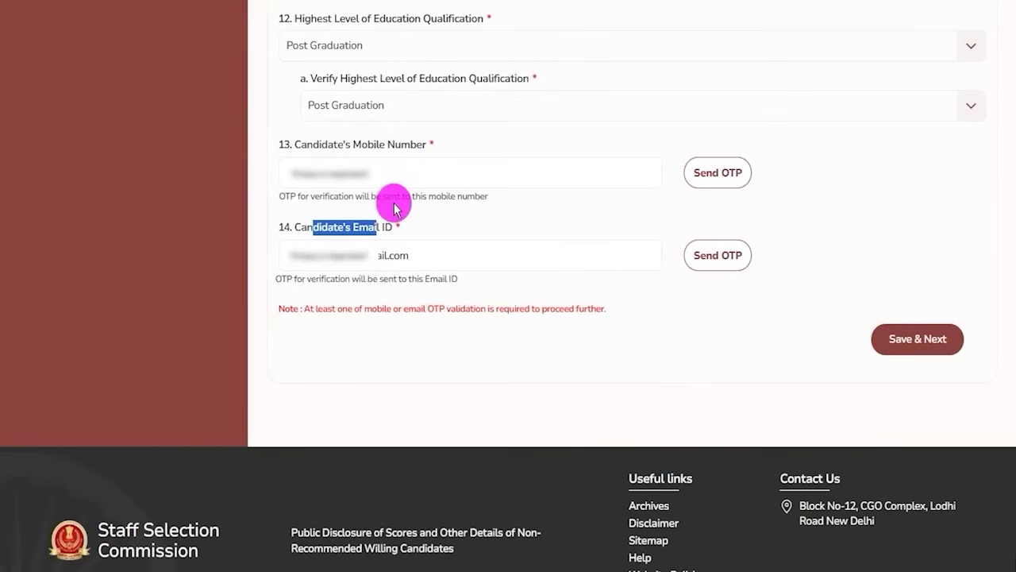
left_click(452, 205)
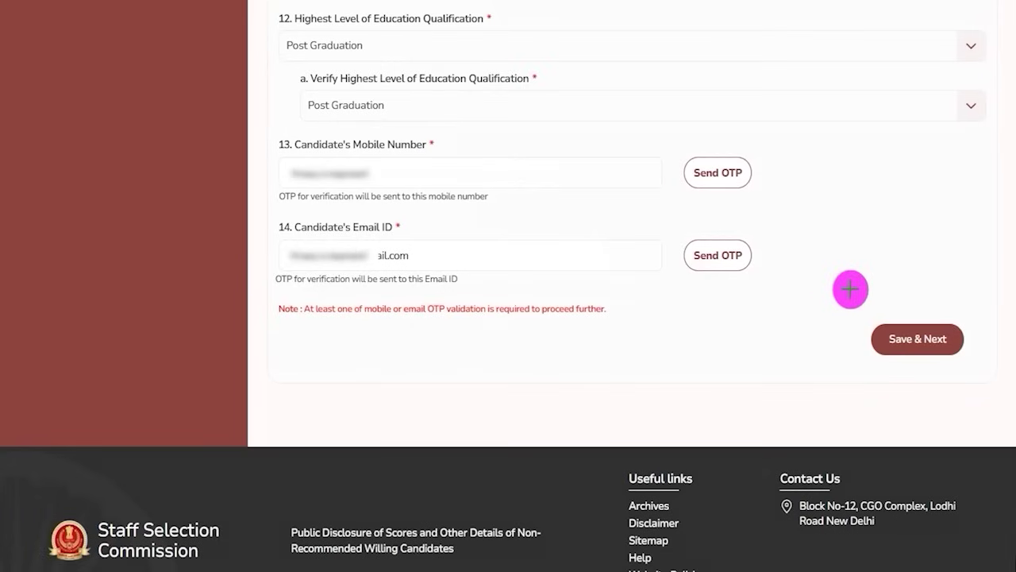
mouse_move(832, 282)
left_mouse_down()
mouse_move(959, 343)
mouse_move(981, 375)
left_mouse_up()
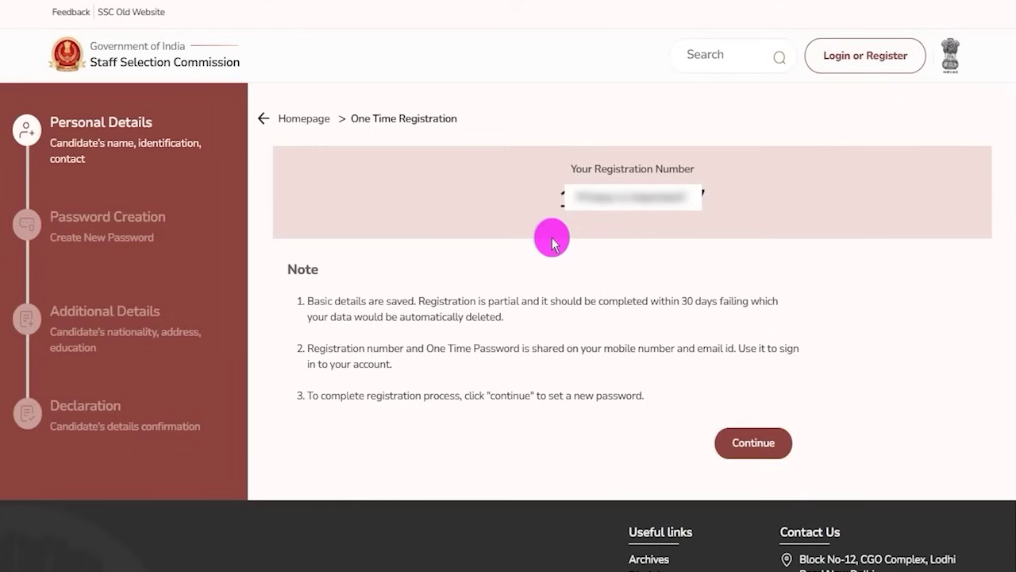
Step: Examine the issued registration number and the option for continuing to password creation
left_click_drag(559, 197, 705, 199)
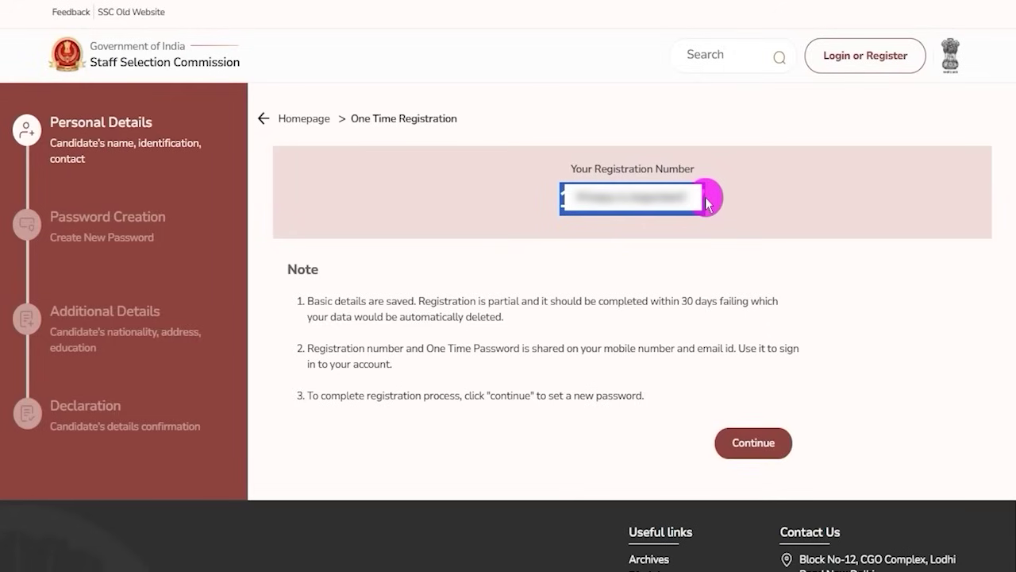
left_click(615, 187)
left_click(560, 197)
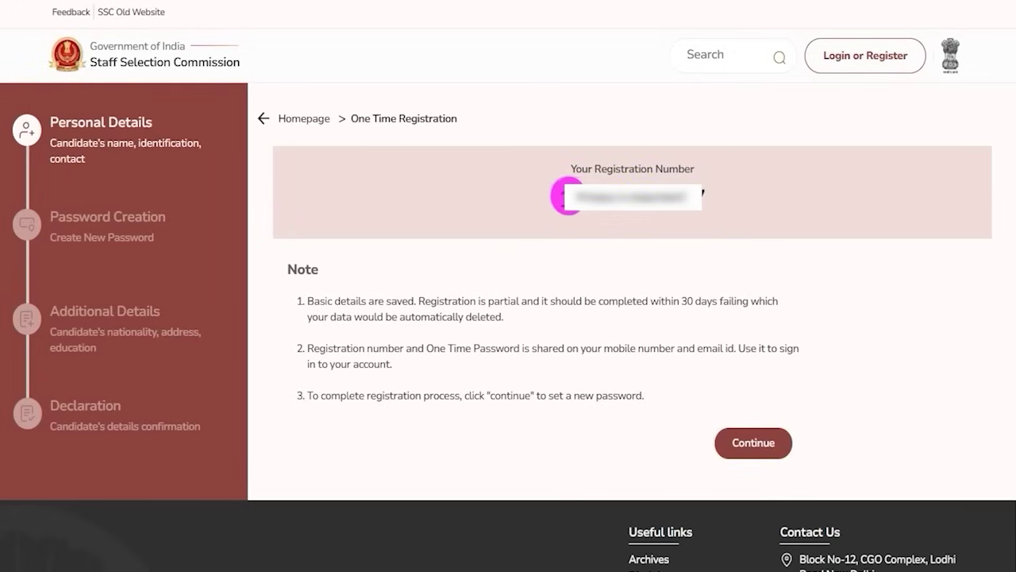
left_click_drag(560, 197, 701, 205)
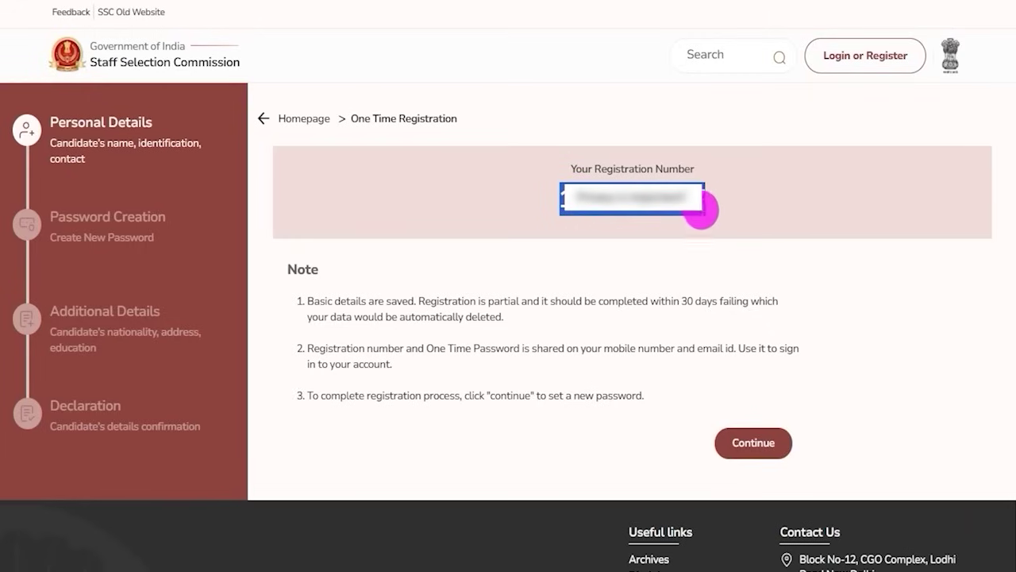
mouse_move(681, 405)
left_mouse_down()
mouse_move(799, 447)
mouse_move(816, 473)
left_mouse_up()
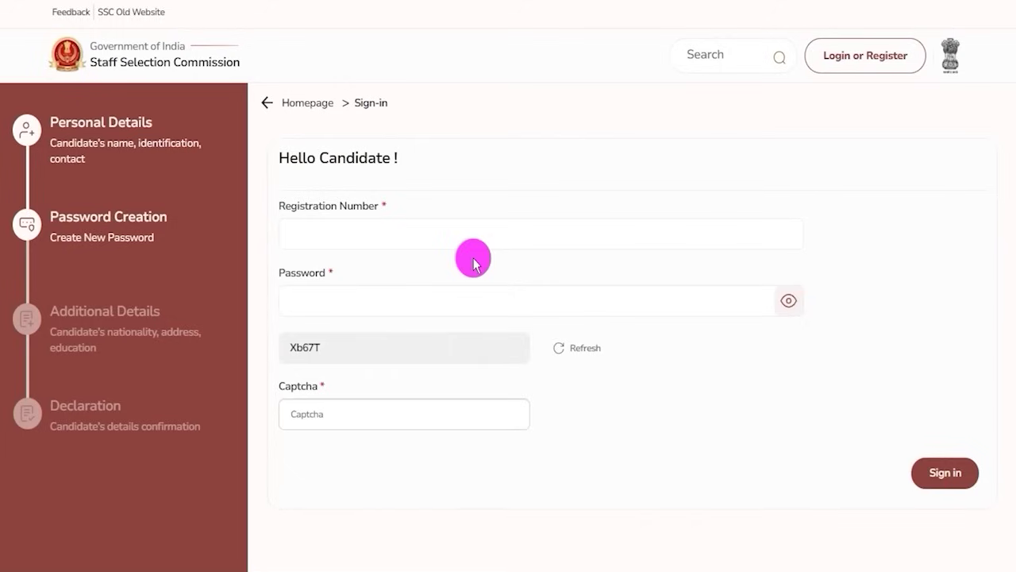
Step: Examine the Registration Number, Password and Captcha fields of the sign-in form without filling them in
left_click_drag(284, 205, 356, 211)
left_click(355, 236)
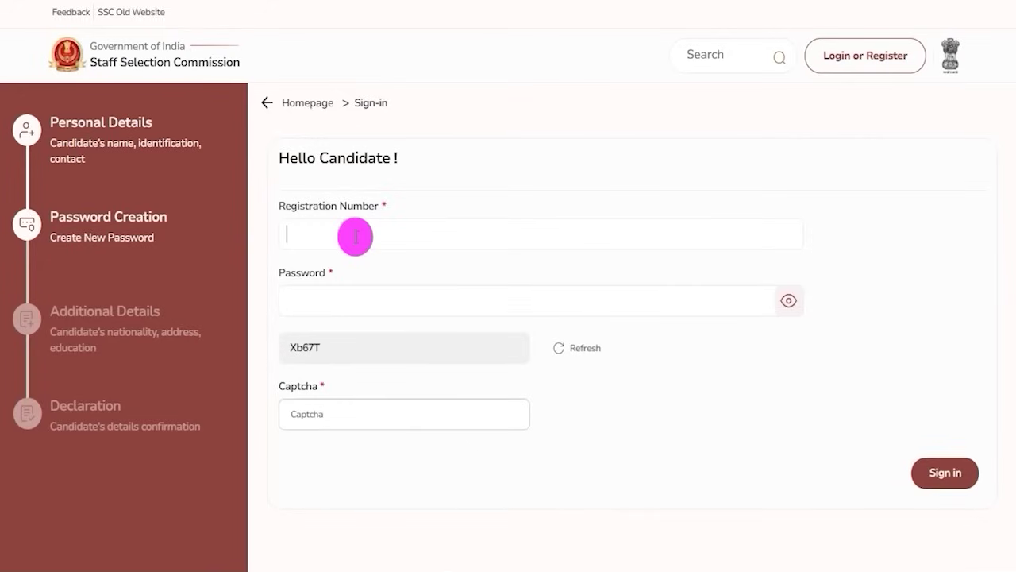
left_click(355, 298)
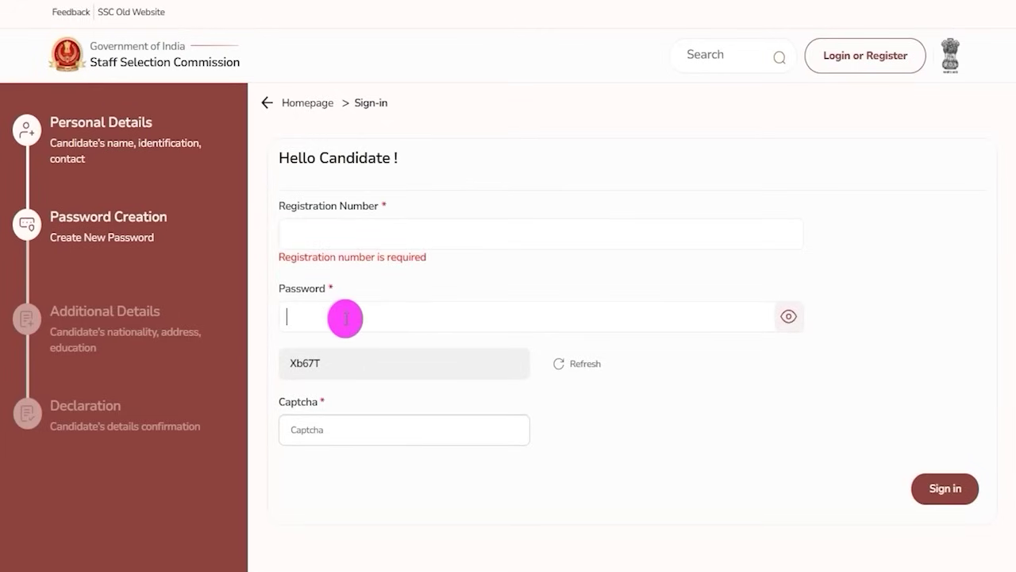
left_click(313, 356)
left_click(316, 444)
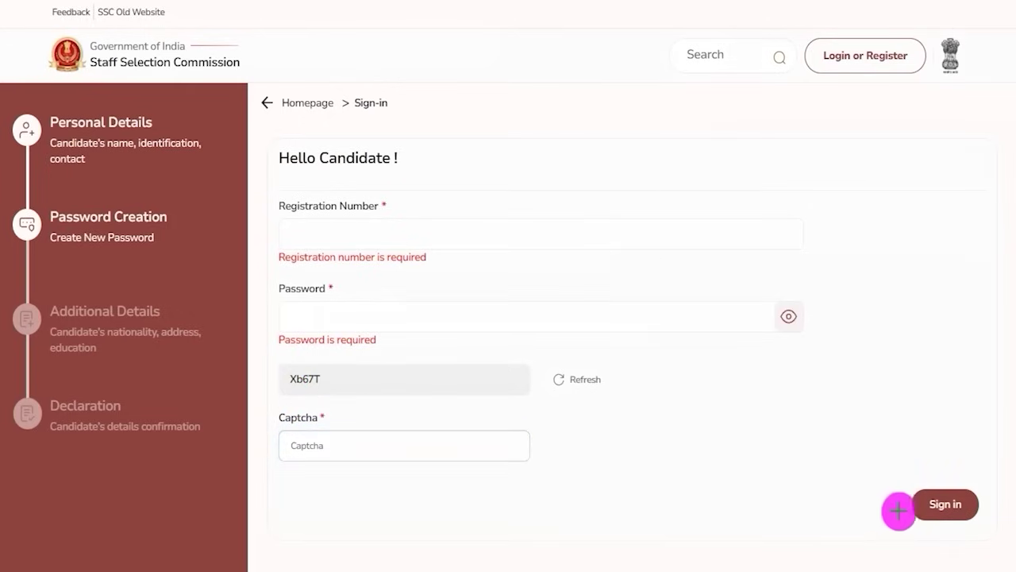
mouse_move(873, 469)
left_mouse_down()
mouse_move(983, 498)
mouse_move(997, 533)
left_mouse_up()
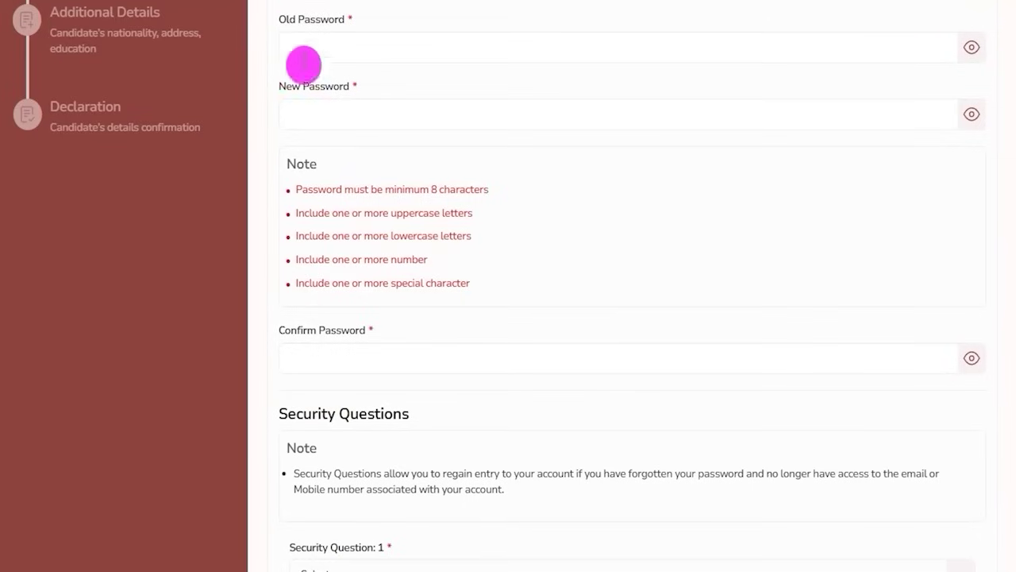
Step: Examine the Old Password and New Password fields and read the rules for creating a new password
left_click_drag(288, 22, 309, 24)
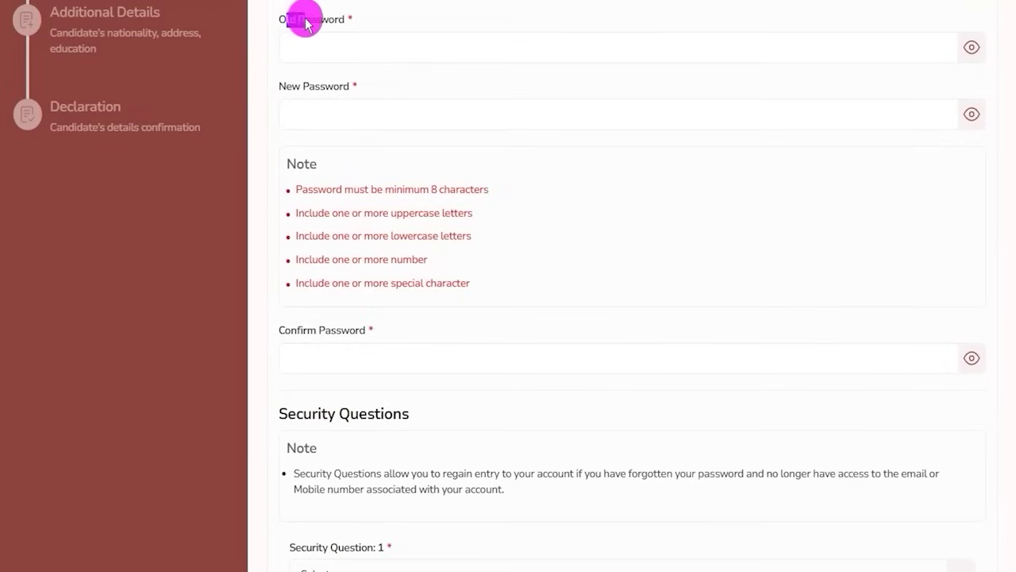
left_click(336, 52)
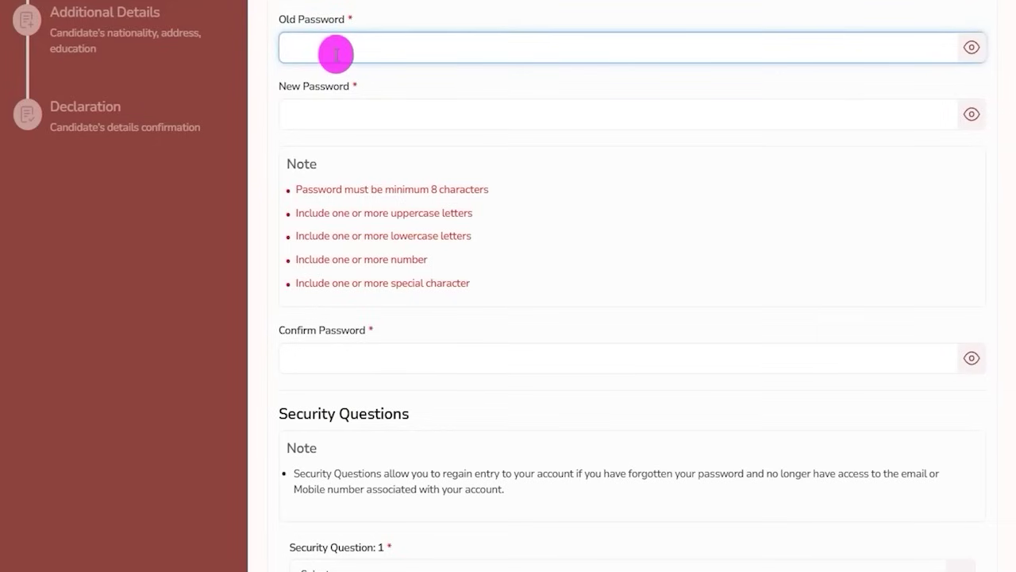
left_click(334, 115)
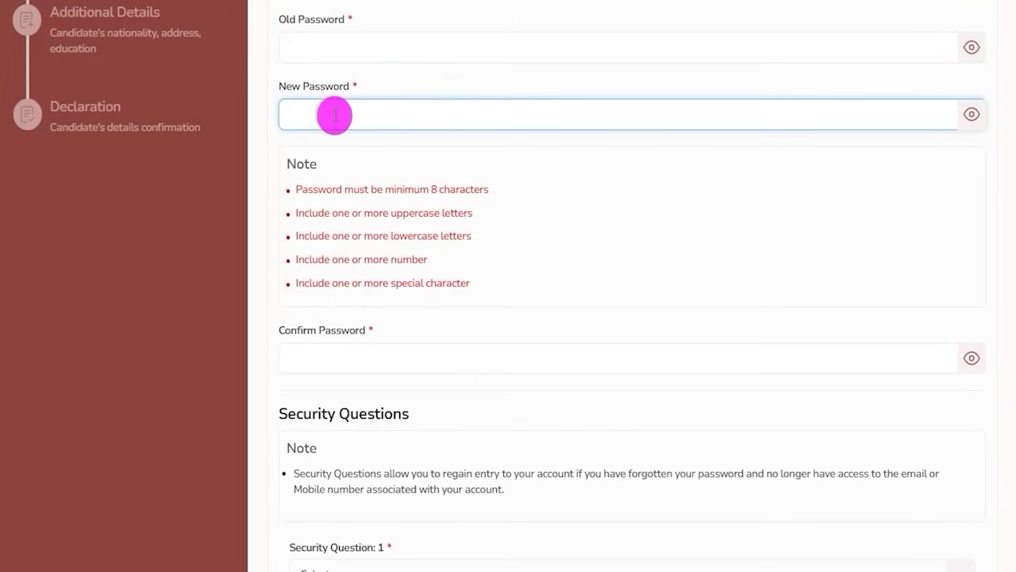
left_click_drag(431, 187, 454, 194)
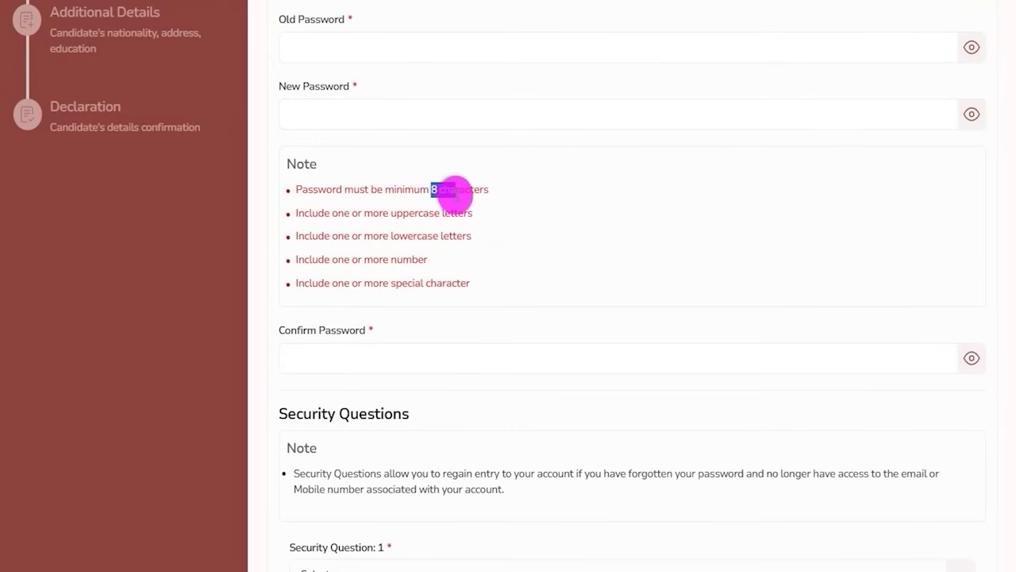
left_click(445, 188)
left_click_drag(351, 213, 374, 254)
left_click(377, 266)
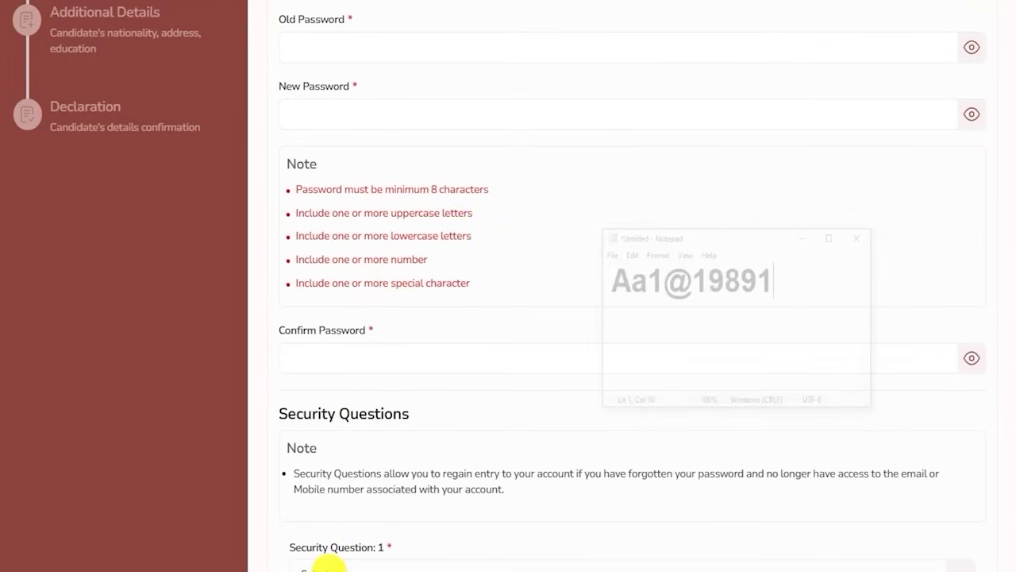
Step: Examine the sample password in Notepad, and return to the New Password and Confirm Password fields on the SSC page
left_click(337, 570)
left_click_drag(685, 205, 762, 208)
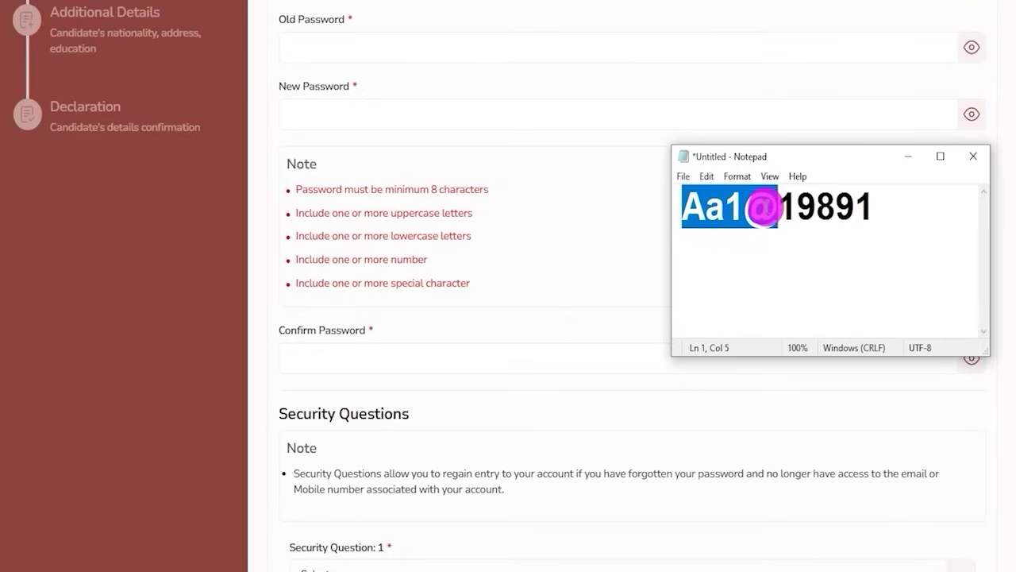
left_click_drag(762, 208, 869, 206)
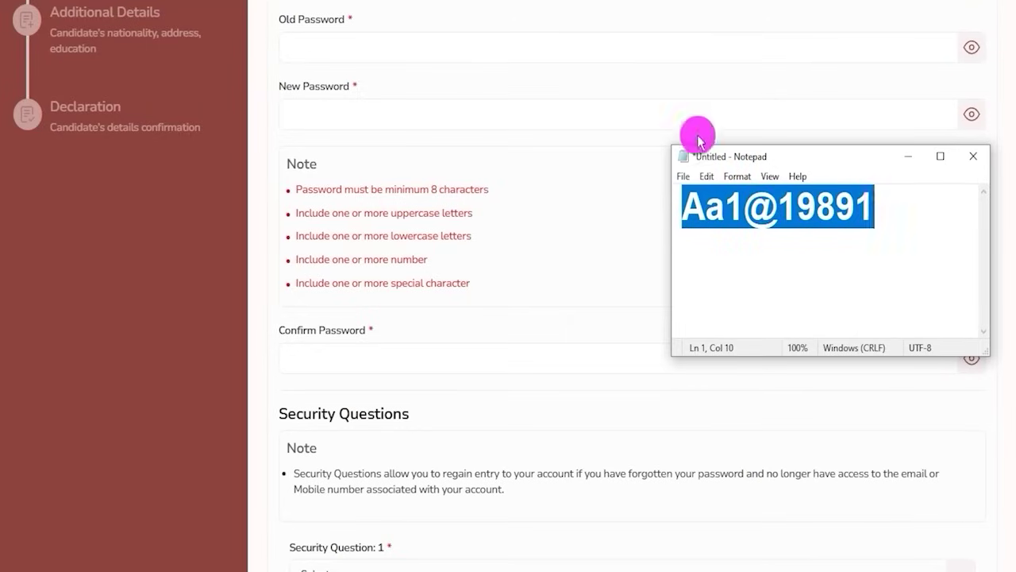
left_click(424, 113)
left_click_drag(295, 329, 351, 352)
left_click(357, 356)
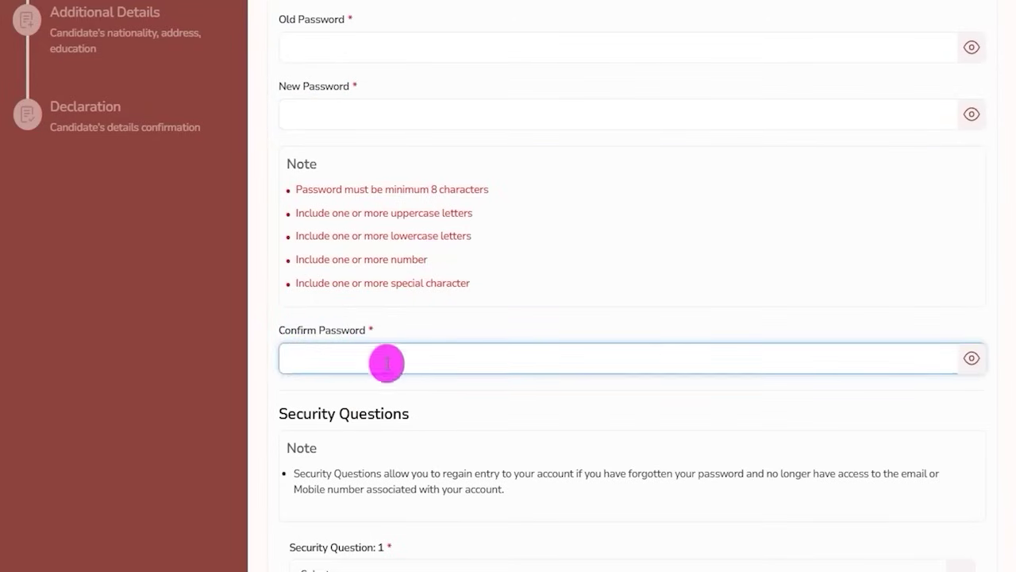
Step: Set Security Question 1 to "What is your favorite movie?" and open its Answer field for entry
scroll(469, 365, "down", 3)
scroll(447, 293, "down", 1)
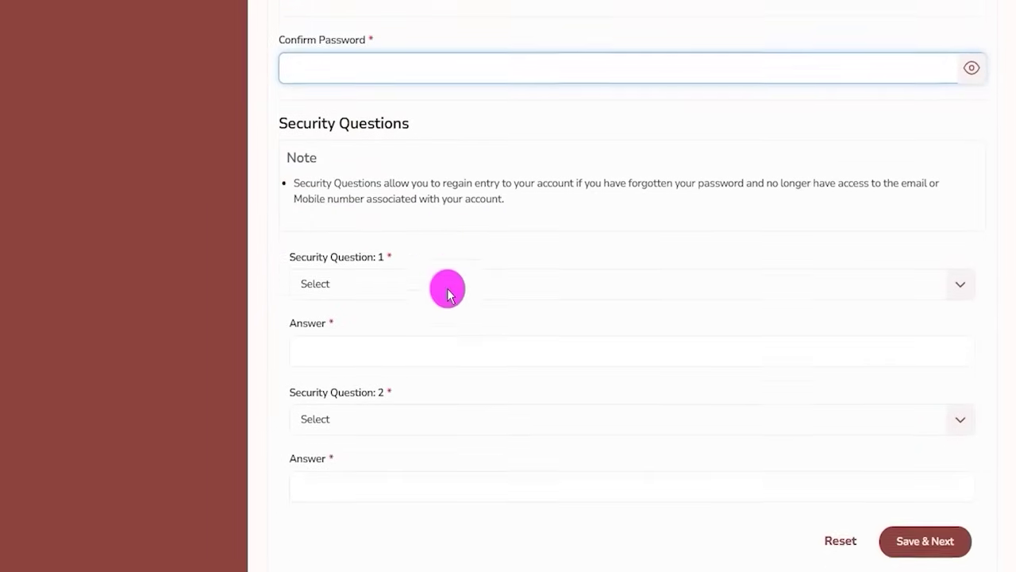
left_click(398, 266)
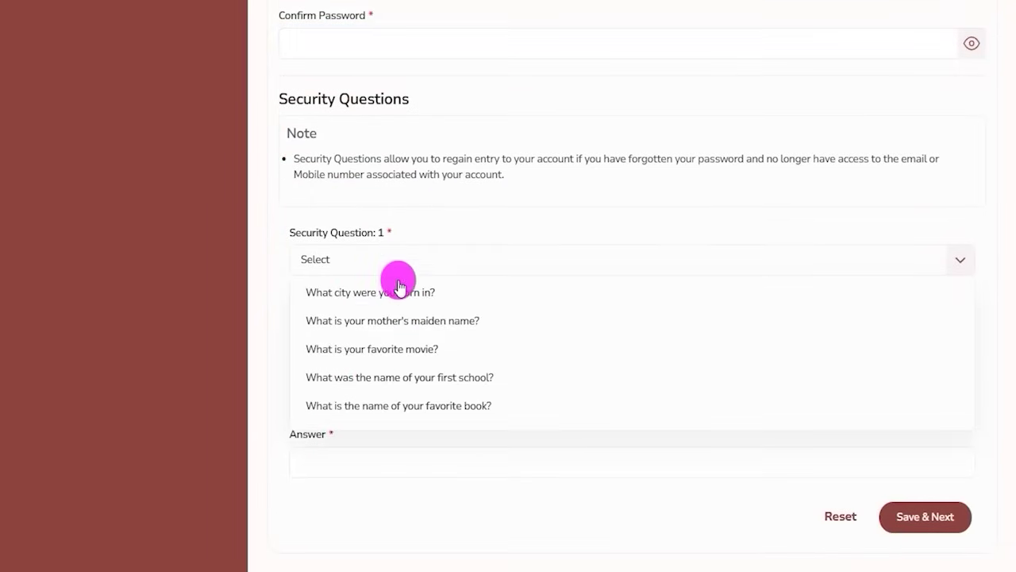
left_click(404, 345)
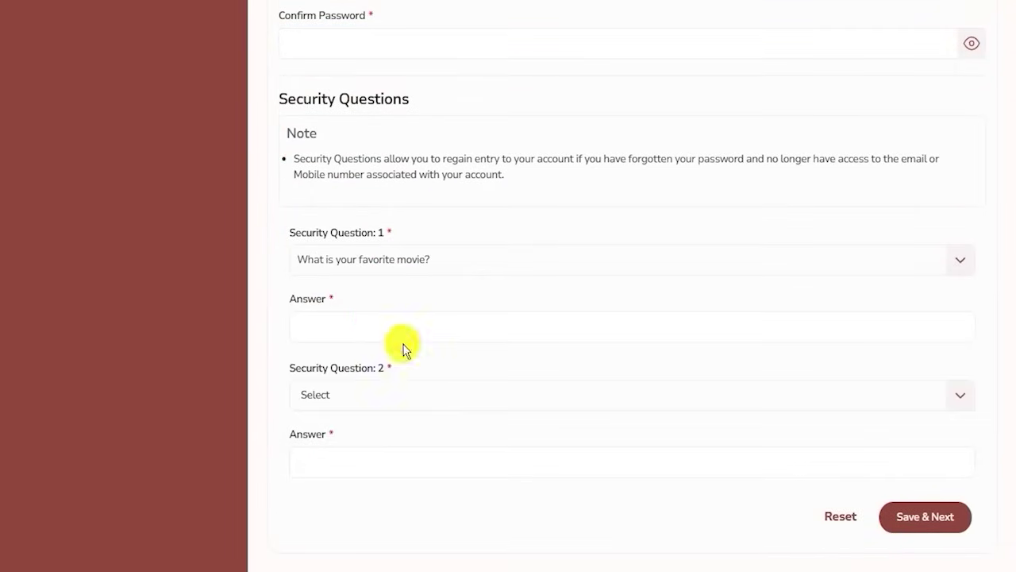
left_click(352, 324)
Step: Set Security Question 2 to "What city were you born in?" and open its Answer field for entry
scroll(455, 300, "down", 1)
left_click_drag(312, 289, 381, 294)
left_click(395, 321)
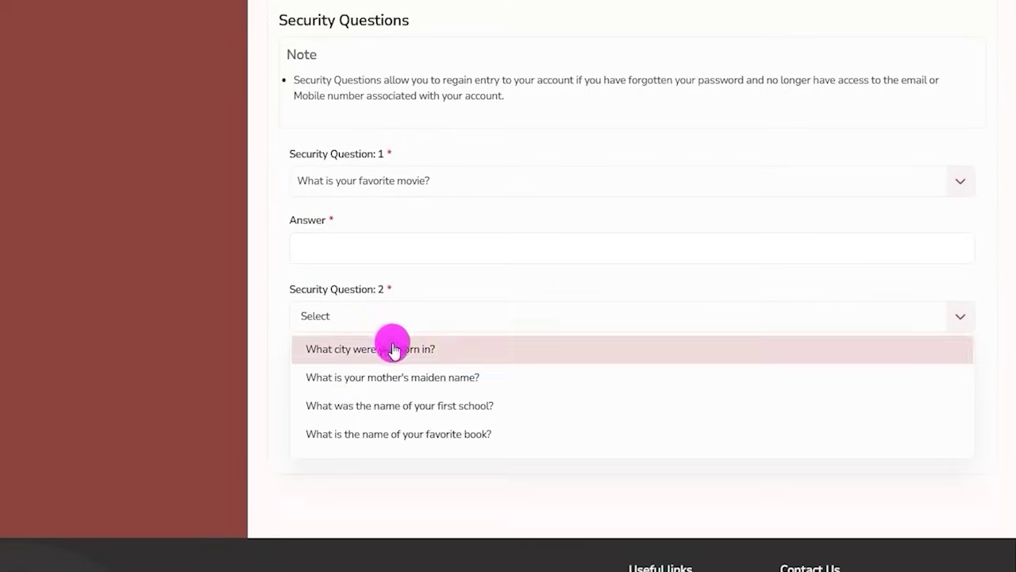
left_click(388, 347)
left_click(370, 385)
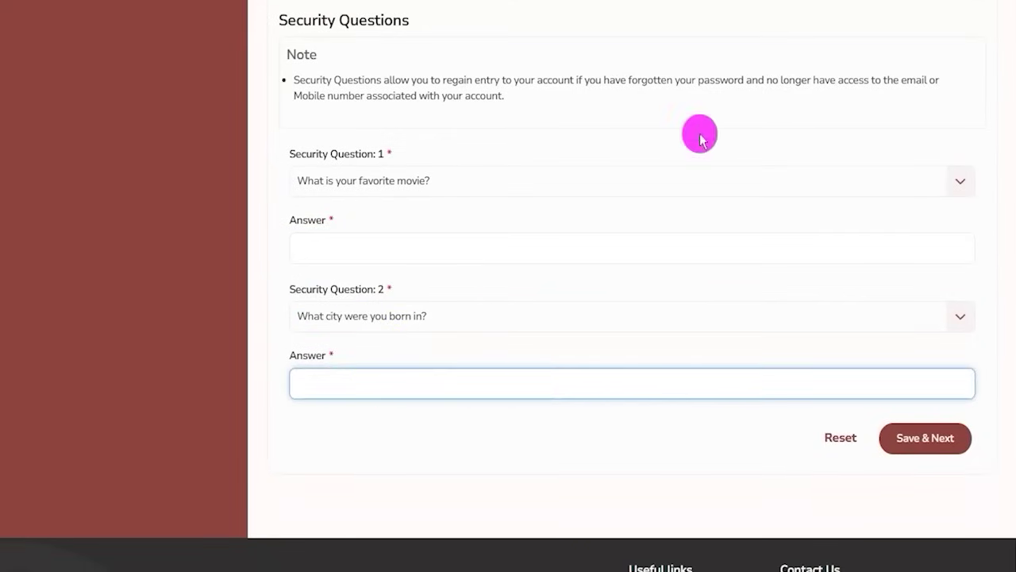
left_click_drag(867, 408, 978, 449)
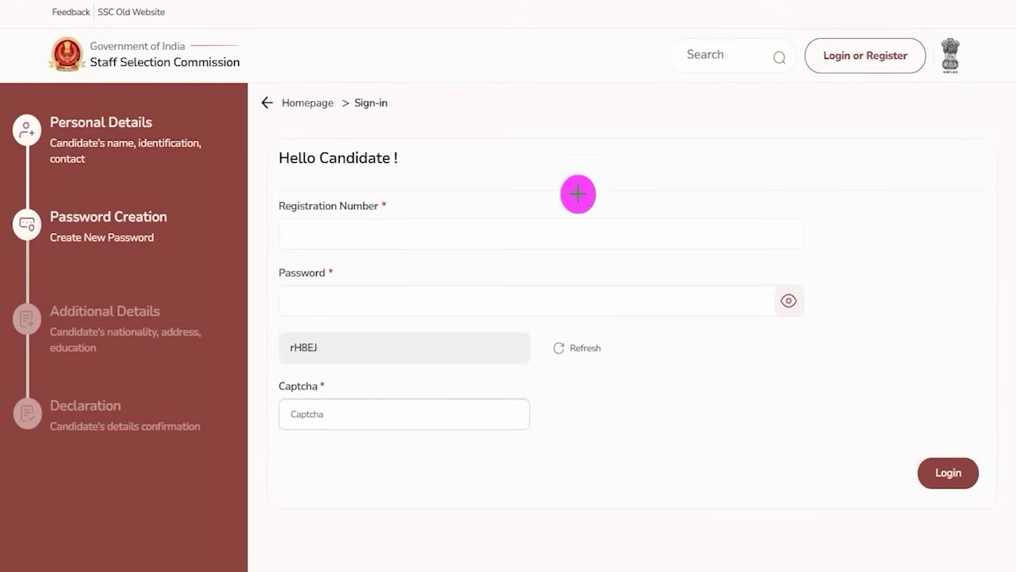
Step: Examine the Registration Number, Password and Captcha fields of the candidate sign-in form and locate the Login option
left_click_drag(510, 237, 583, 196)
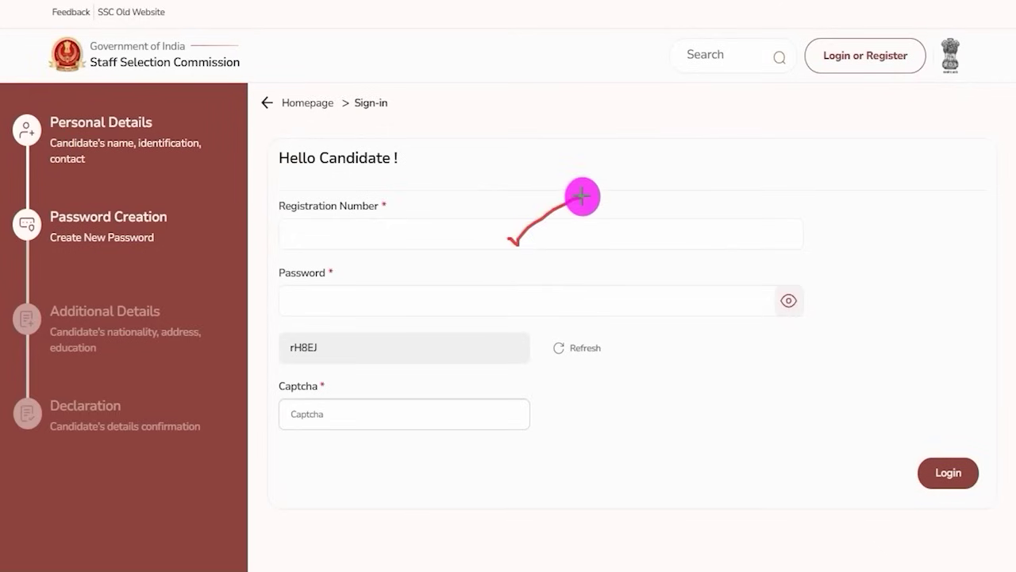
left_click_drag(499, 300, 586, 259)
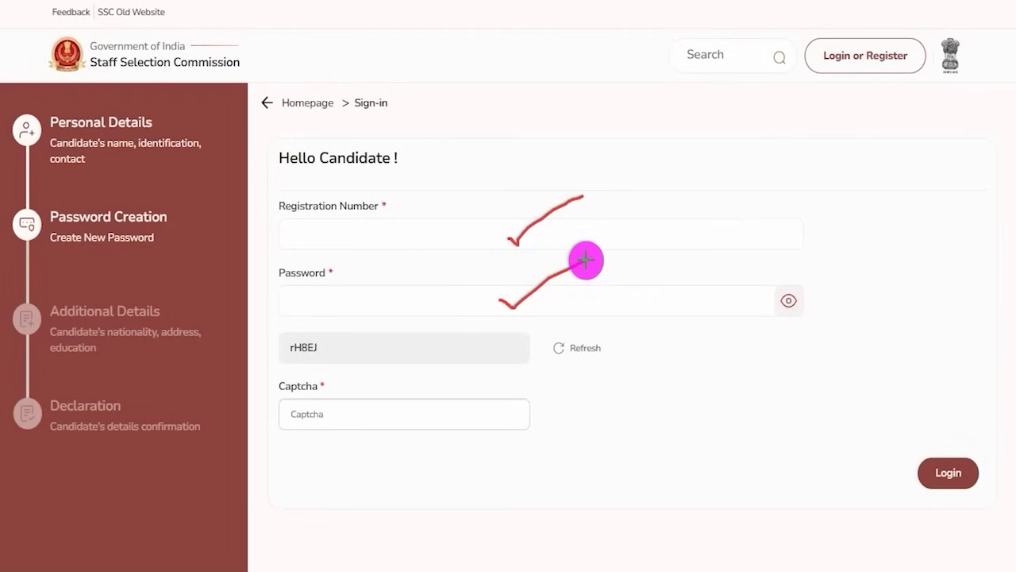
left_click_drag(288, 356, 329, 358)
left_click_drag(414, 411, 487, 378)
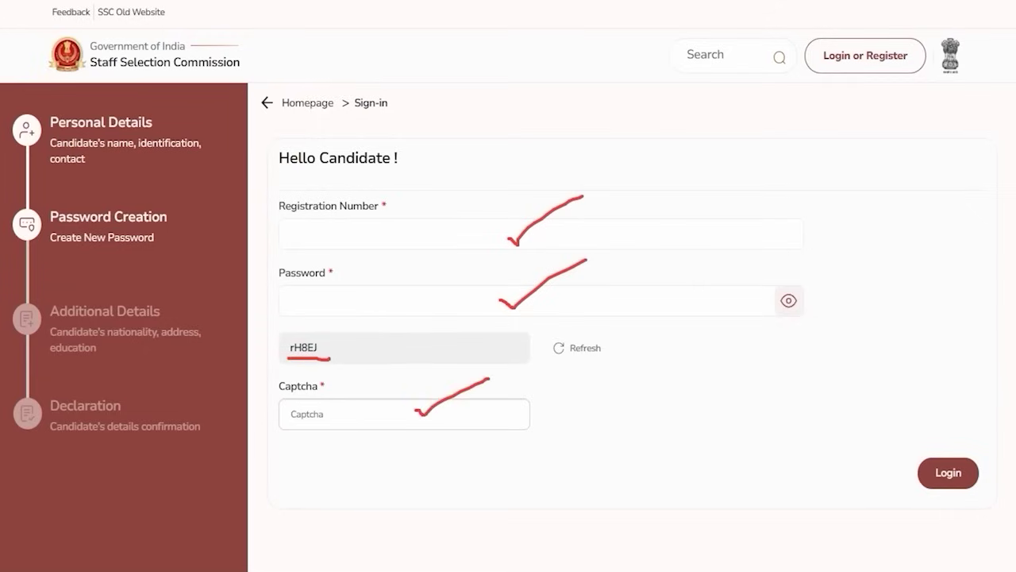
left_click_drag(979, 265, 966, 437)
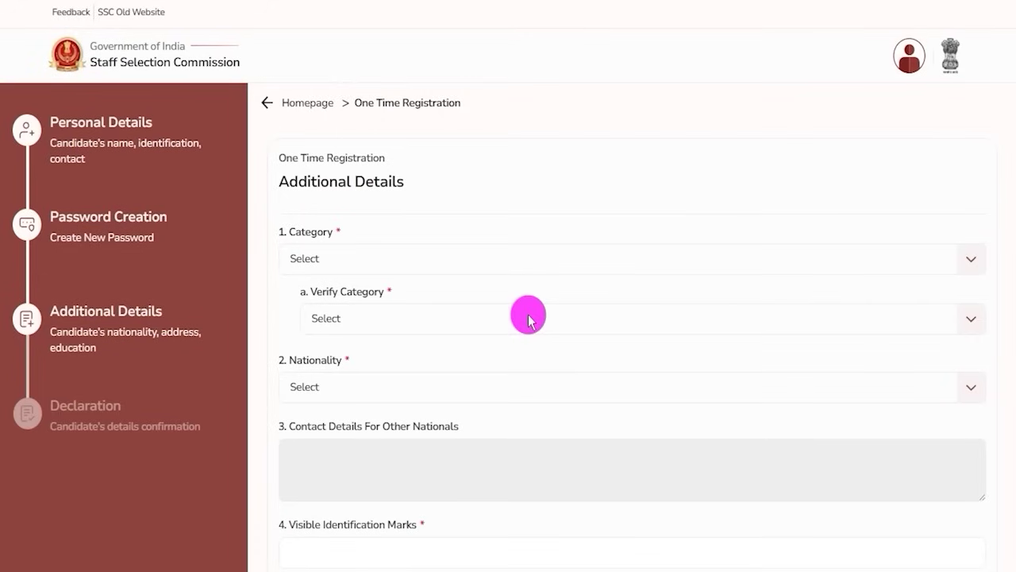
Step: Set both Category and Verify Category to OBC in the Additional Details form
left_click_drag(280, 181, 373, 179)
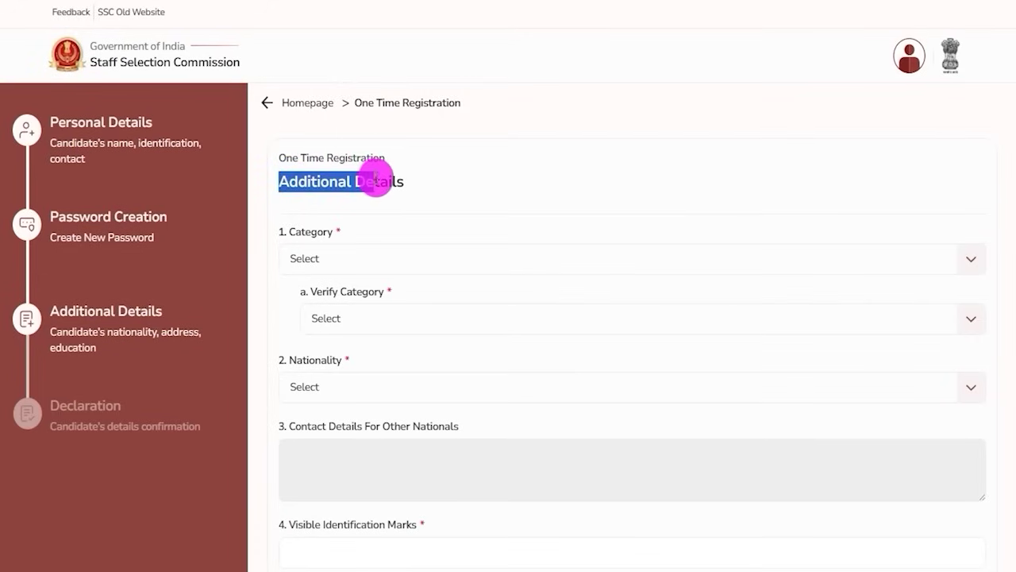
left_click(381, 263)
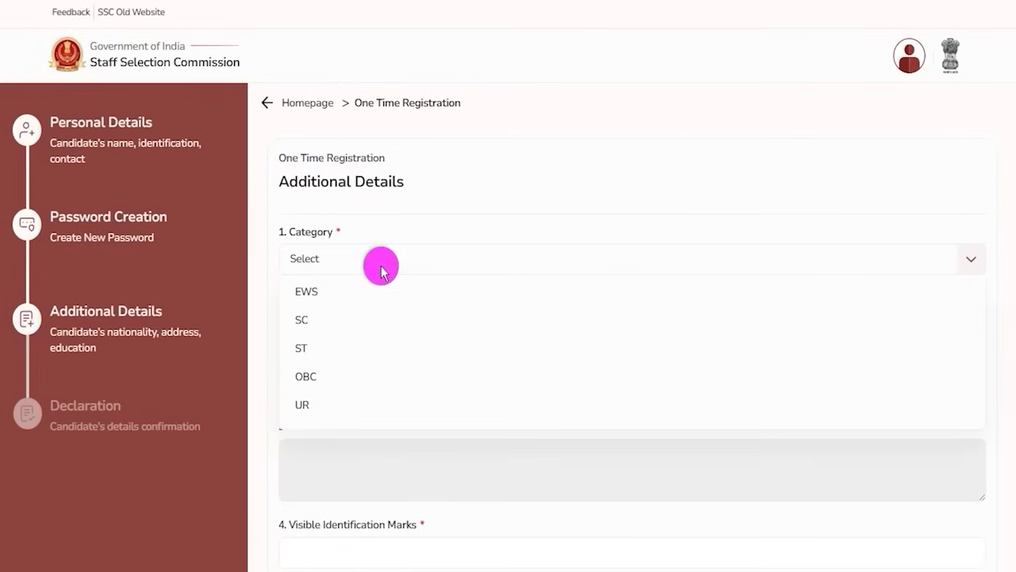
left_click(323, 385)
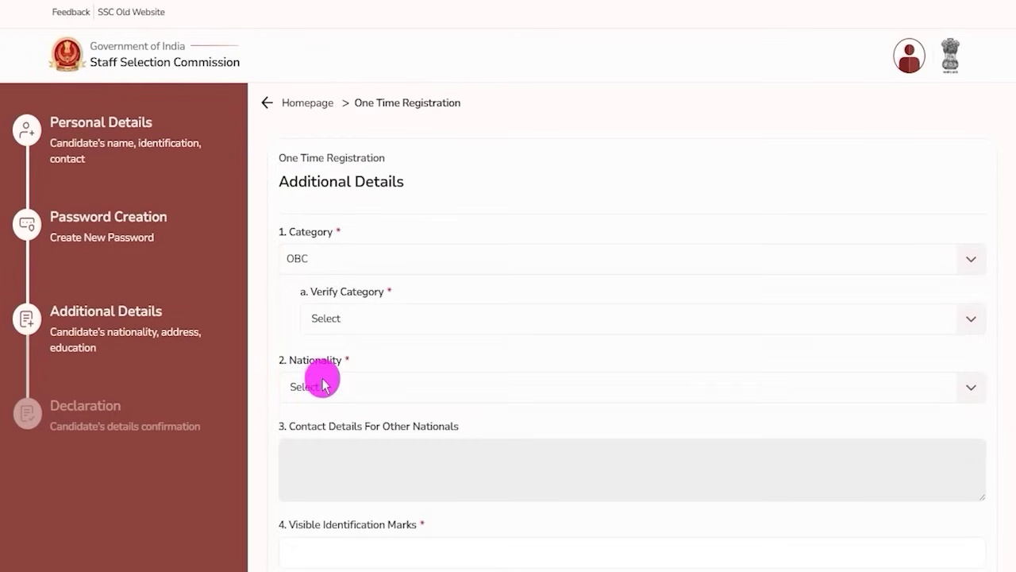
left_click(360, 321)
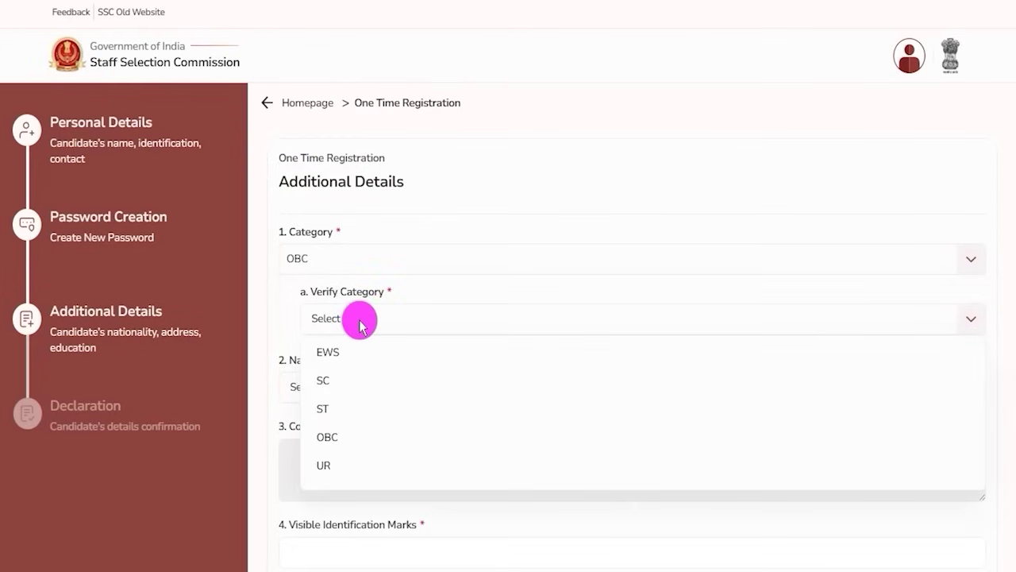
left_click(333, 439)
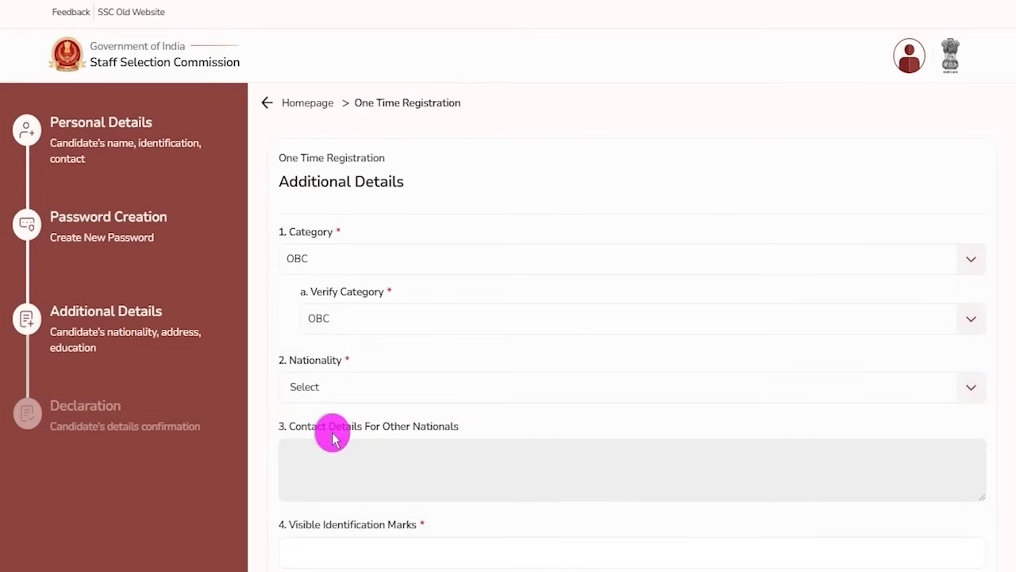
Step: Set Nationality to "A subject of Nepal" and examine the Contact Details For Other Nationals field
left_click(396, 398)
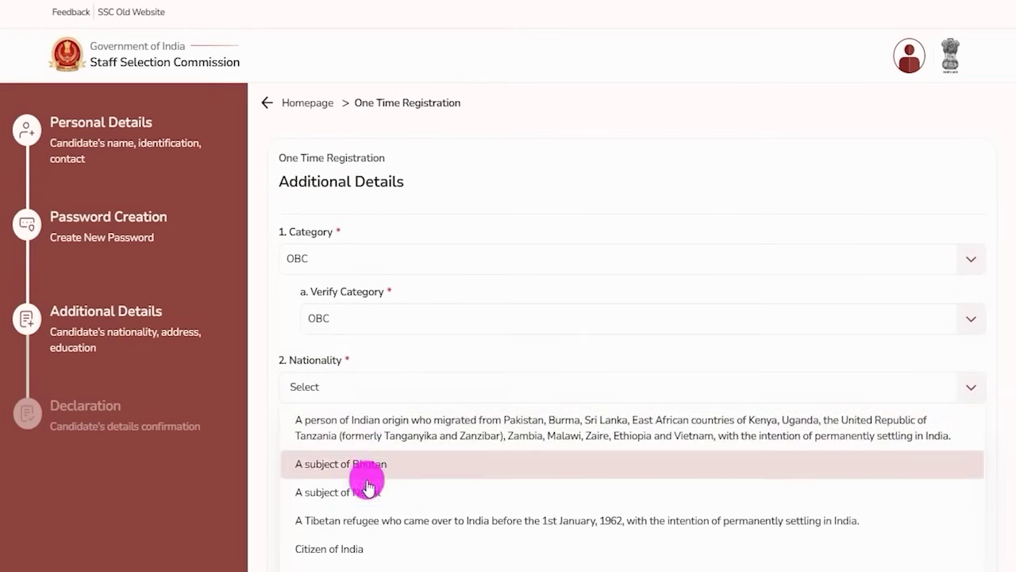
scroll(442, 453, "down", 2)
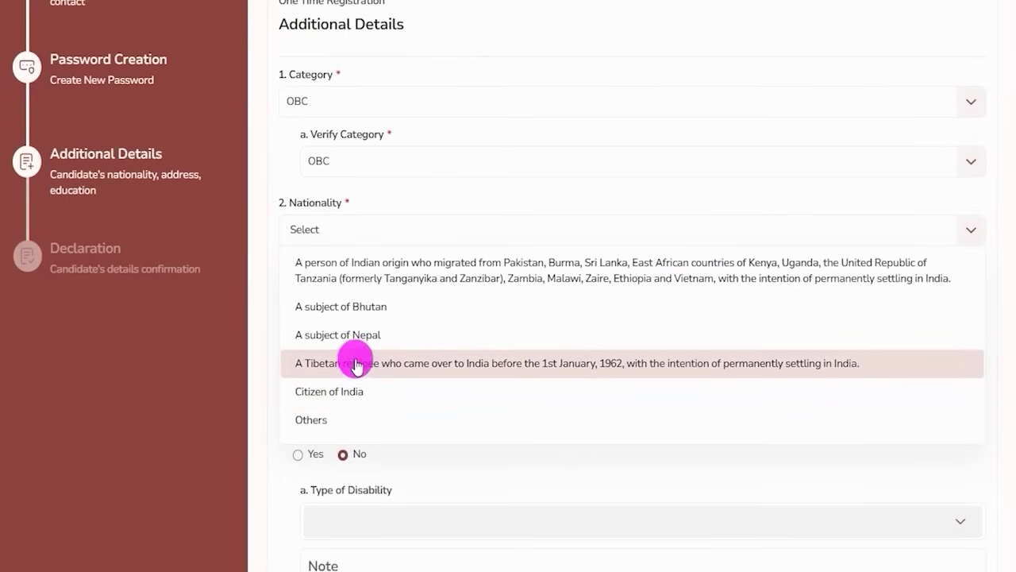
left_click(377, 333)
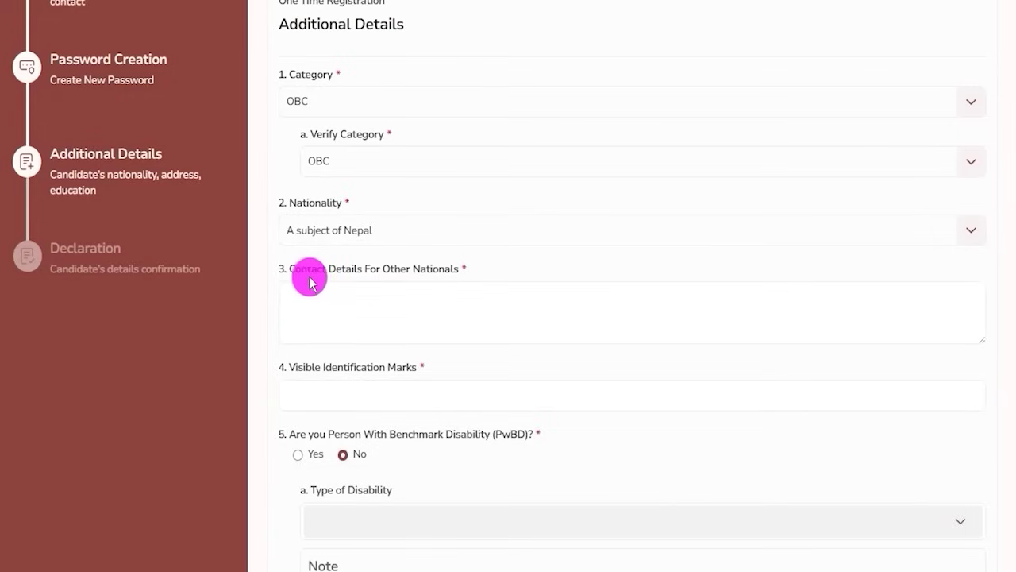
left_click_drag(300, 277, 404, 270)
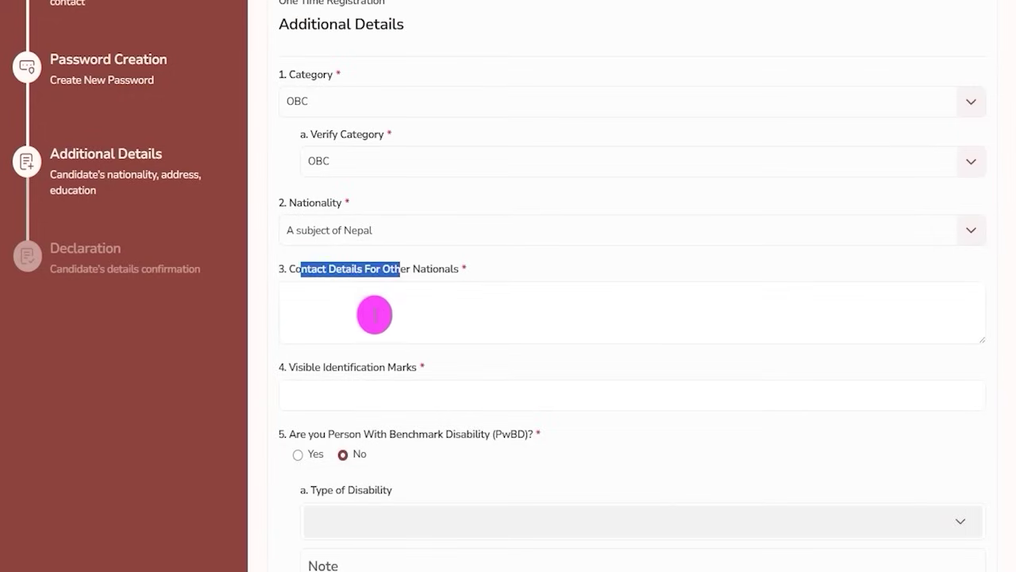
Step: Set Nationality to "Citizen of India" and check the Contact Details For Other Nationals field
left_click(334, 230)
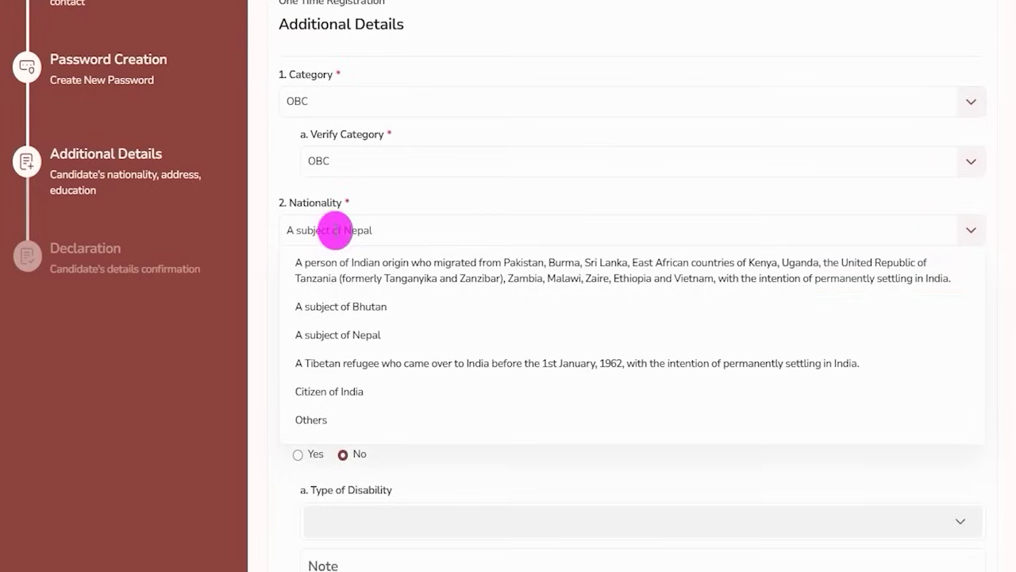
left_click(339, 389)
left_click_drag(324, 276, 408, 269)
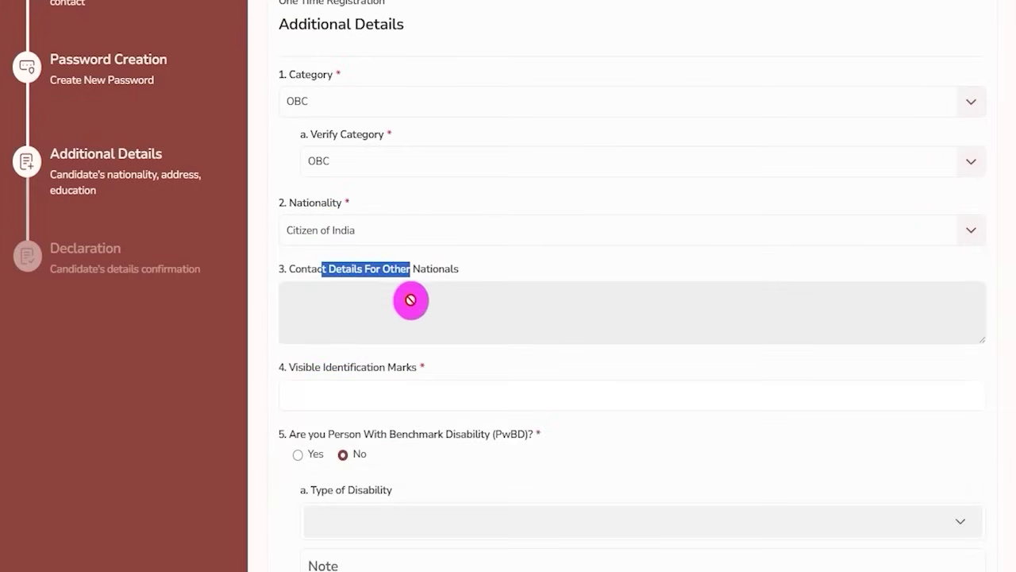
Step: Enter "NECK" as the Visible Identification Marks
scroll(409, 286, "down", 2)
left_click_drag(294, 210, 374, 210)
scroll(378, 232, "down", 1)
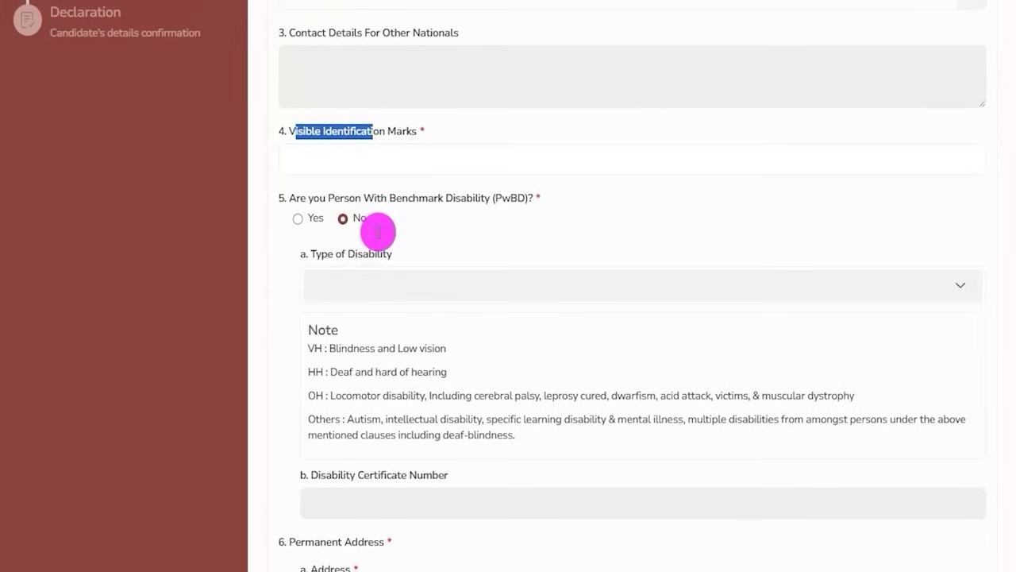
left_click(417, 156)
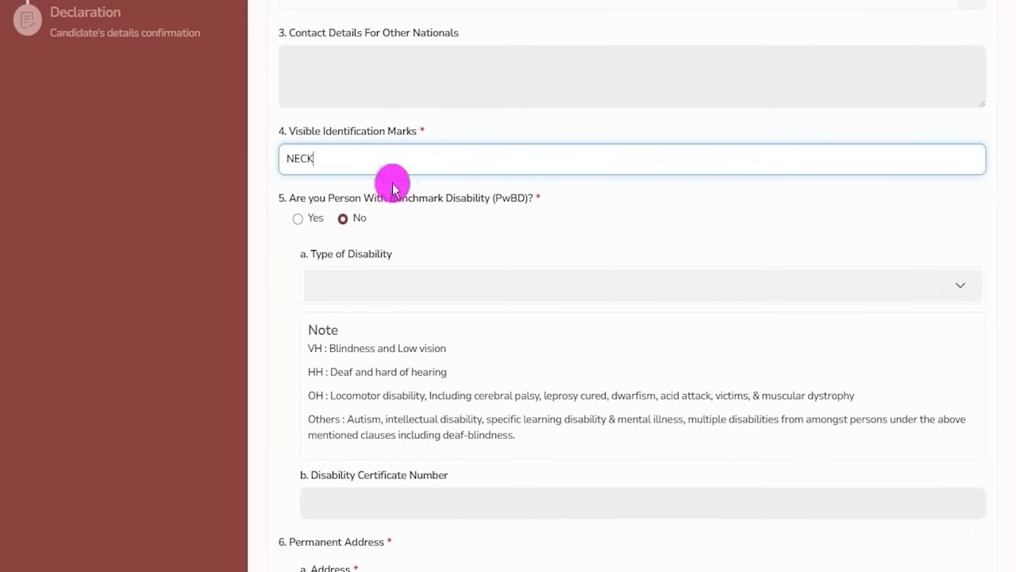
Step: Try the benchmark disability answer Yes with disability type OH, open the Disability Certificate Number for entry, and return the answer to No
left_click_drag(296, 199, 520, 199)
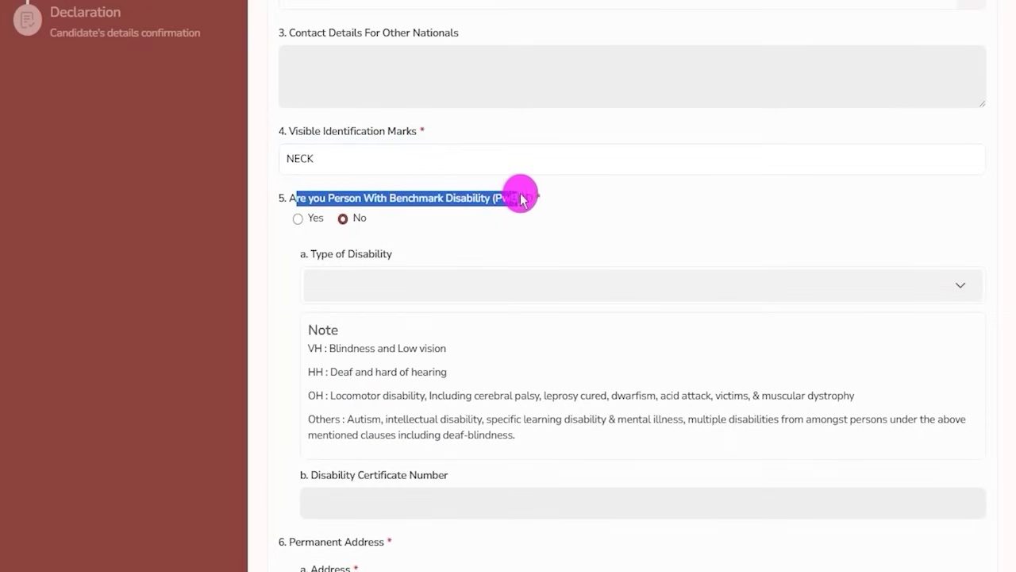
left_click(298, 220)
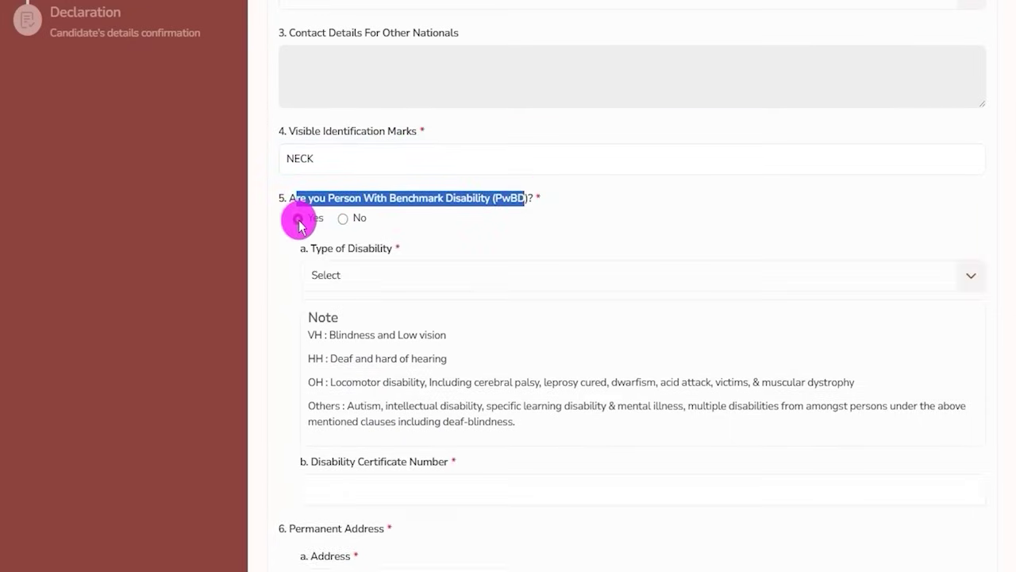
left_click(375, 278)
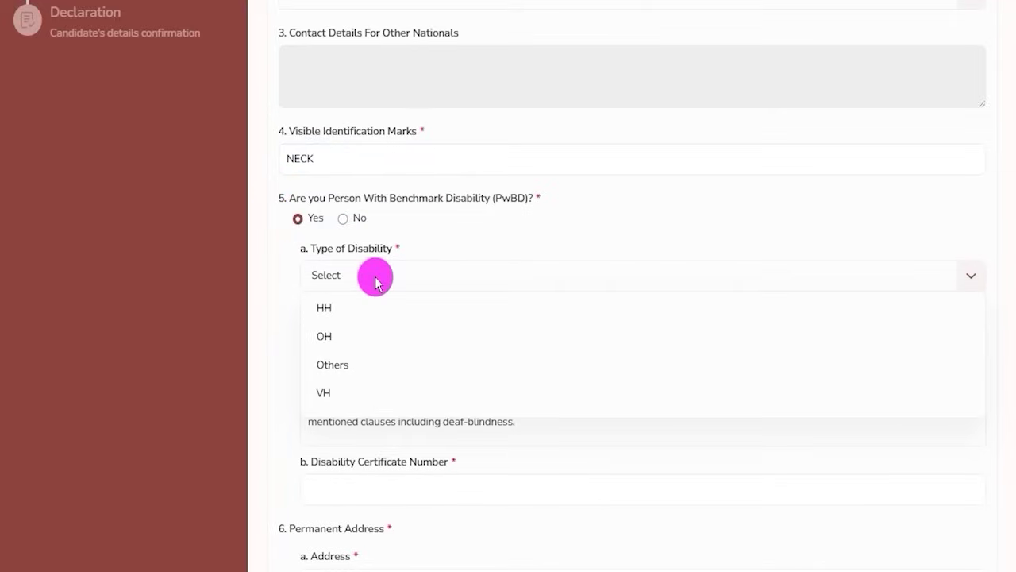
left_click(354, 336)
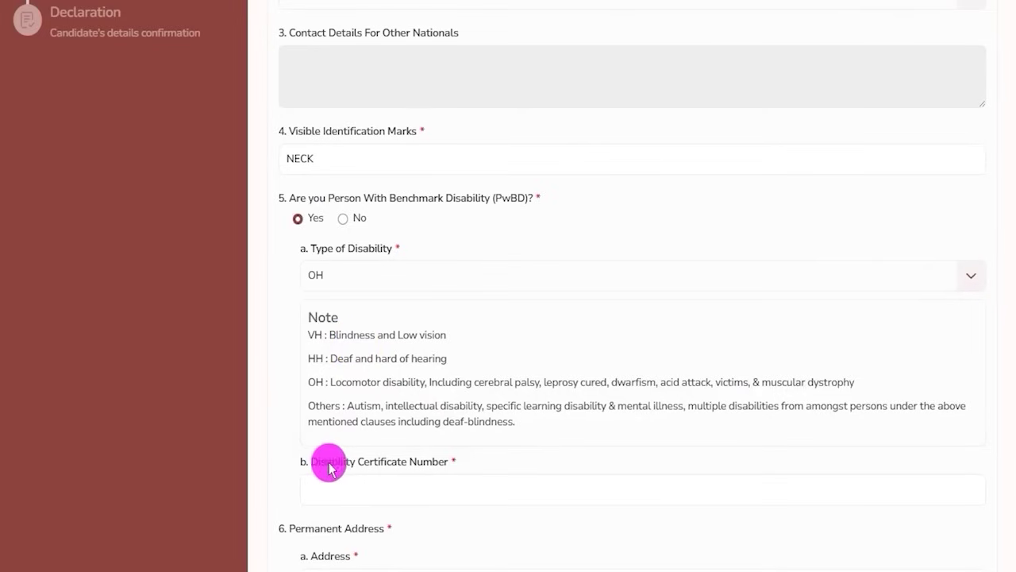
left_click_drag(325, 461, 424, 464)
left_click(406, 483)
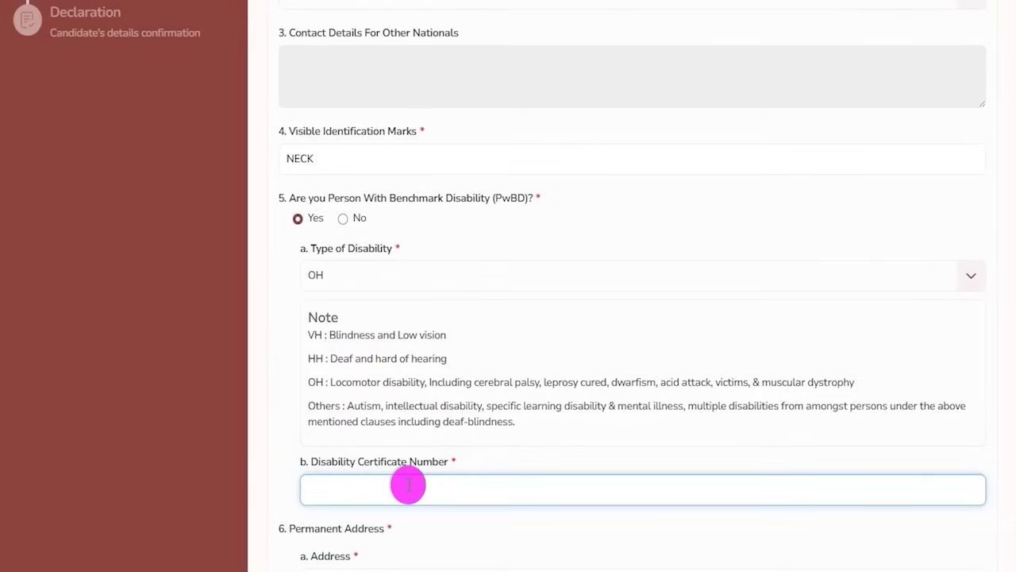
left_click(343, 219)
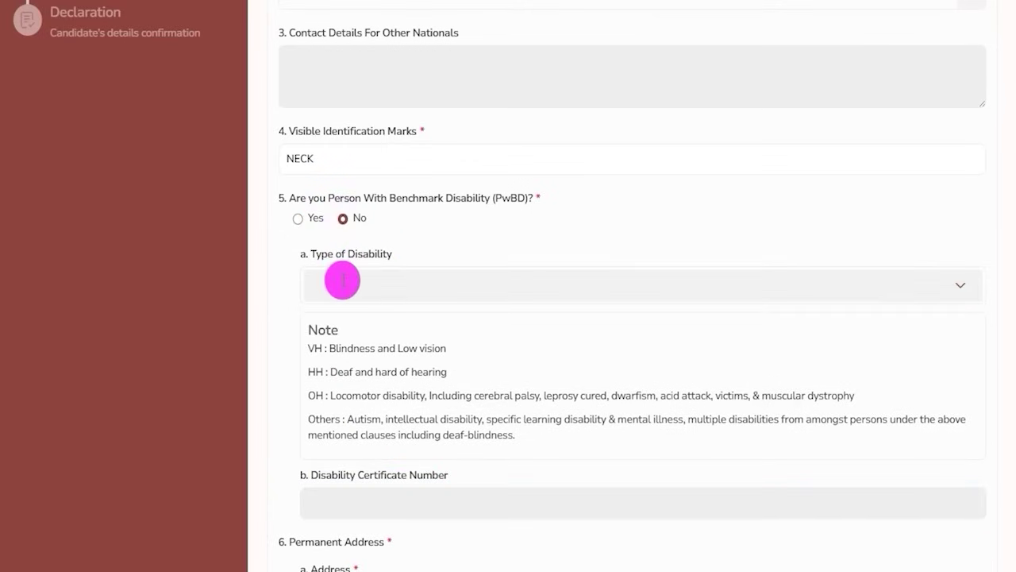
Step: Open the Permanent Address text field for entry and view its State/UT, District and Pin Code fields
scroll(390, 347, "down", 4)
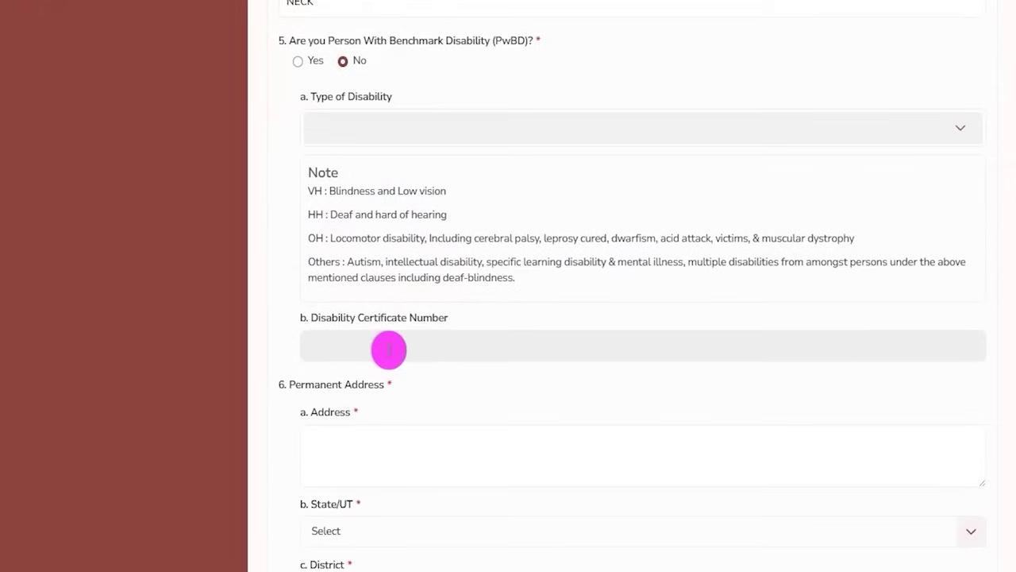
left_click_drag(291, 227, 397, 226)
left_click(353, 287)
scroll(375, 283, "down", 2)
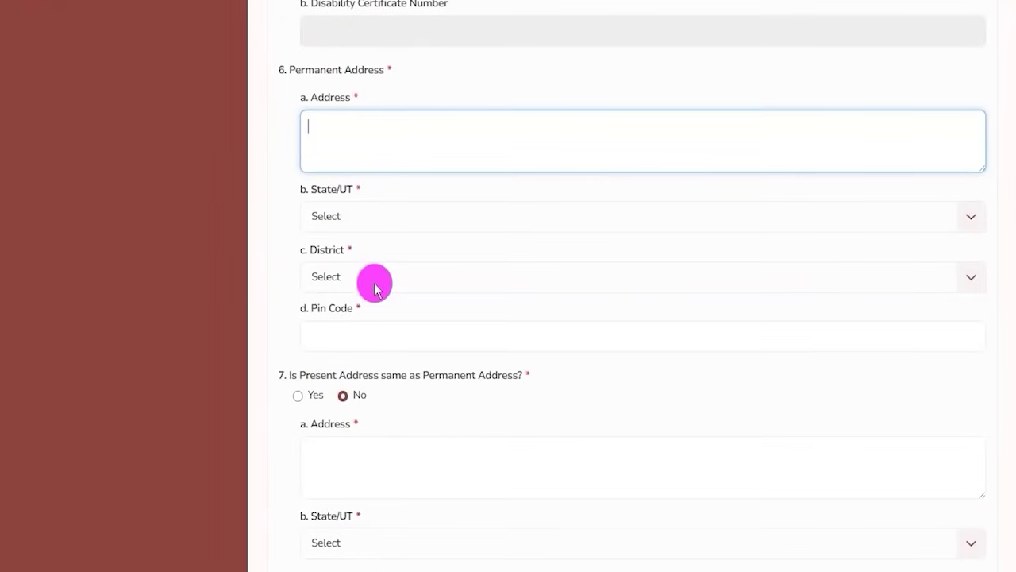
Step: Compare the Permanent Address section with the question on whether the present address is the same, and locate Save & Next
scroll(375, 283, "down", 2)
left_click_drag(310, 220, 389, 223)
scroll(383, 254, "up", 1)
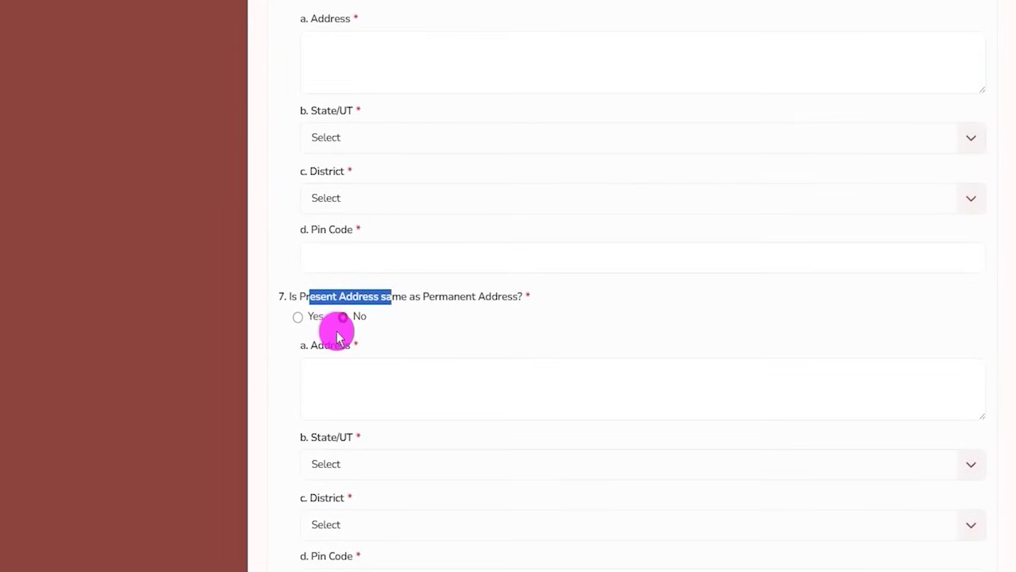
scroll(337, 337, "up", 2)
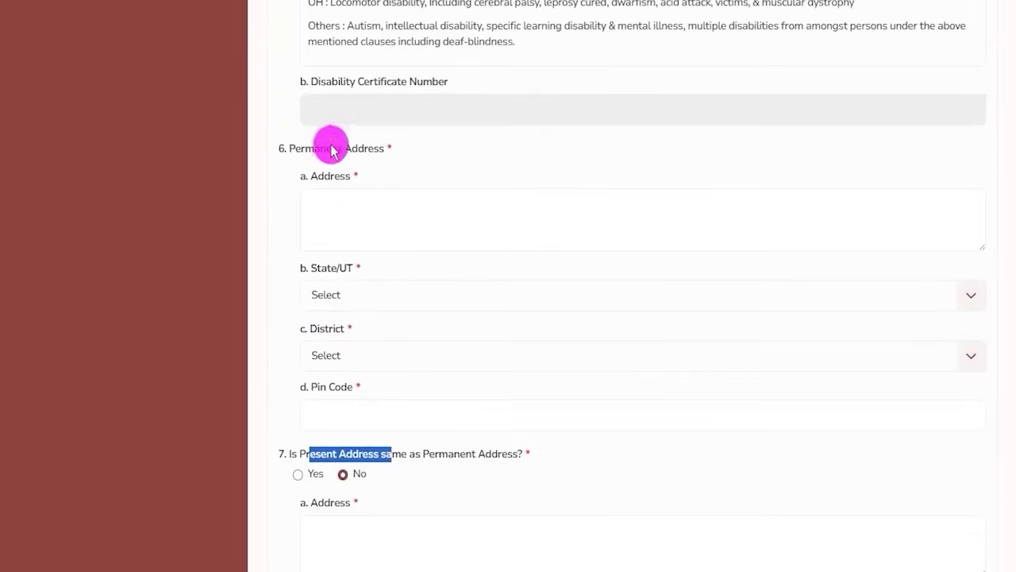
left_click_drag(317, 151, 377, 150)
scroll(388, 306, "down", 2)
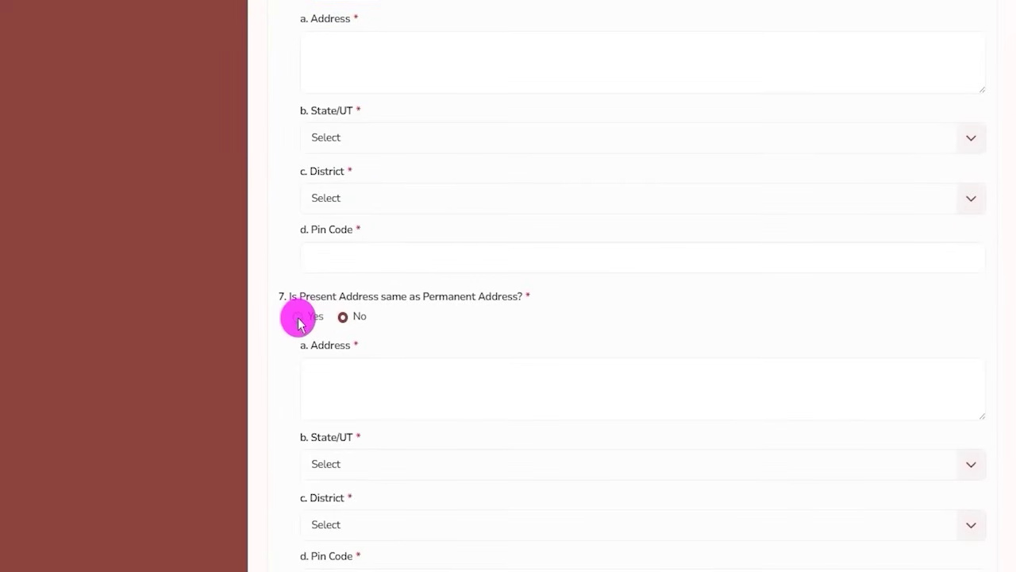
left_click_drag(305, 296, 351, 296)
scroll(357, 305, "up", 3)
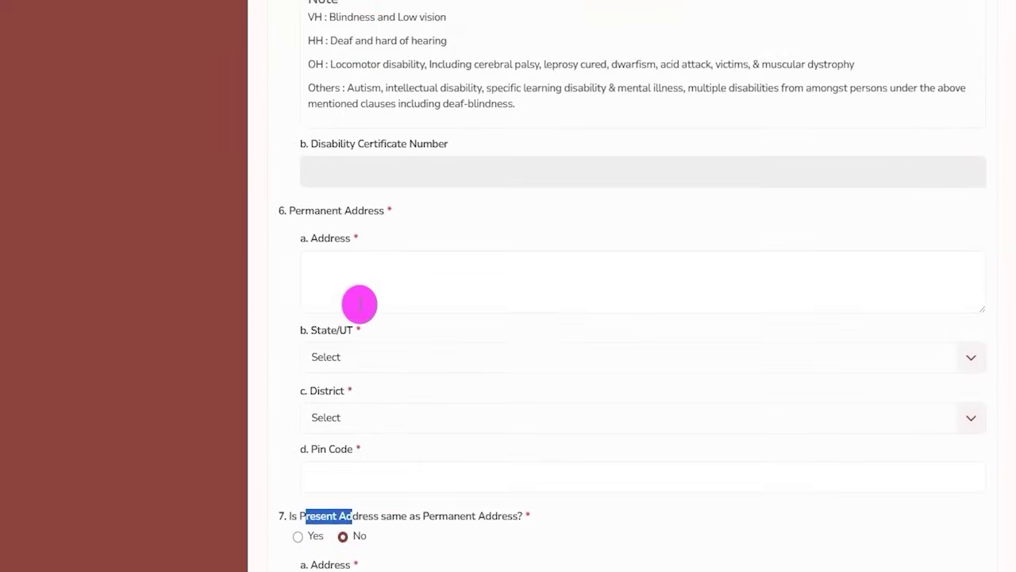
left_click_drag(314, 227, 364, 227)
scroll(400, 359, "down", 2)
scroll(400, 356, "down", 5)
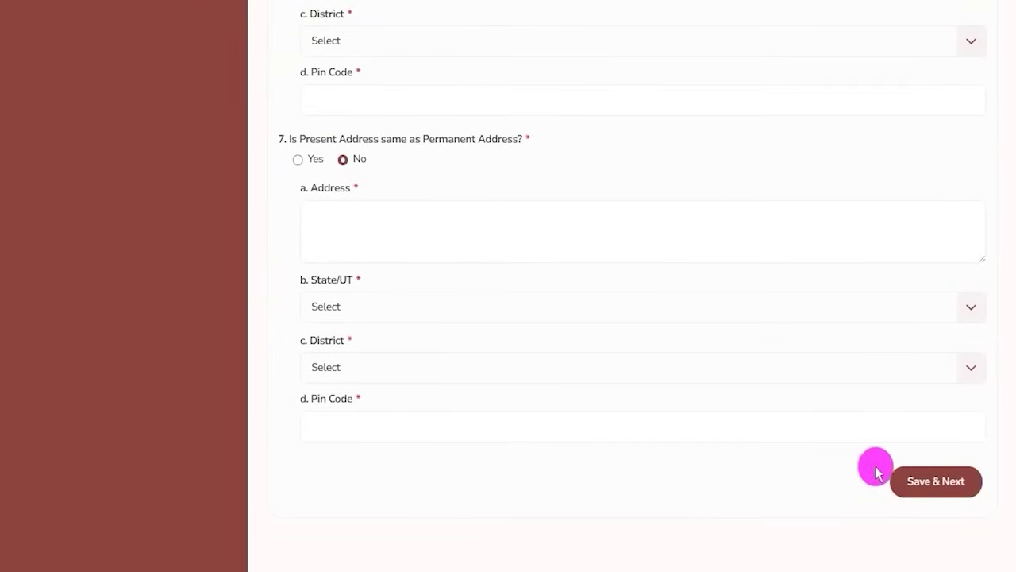
mouse_move(858, 449)
left_mouse_down()
mouse_move(955, 470)
mouse_move(998, 512)
left_mouse_up()
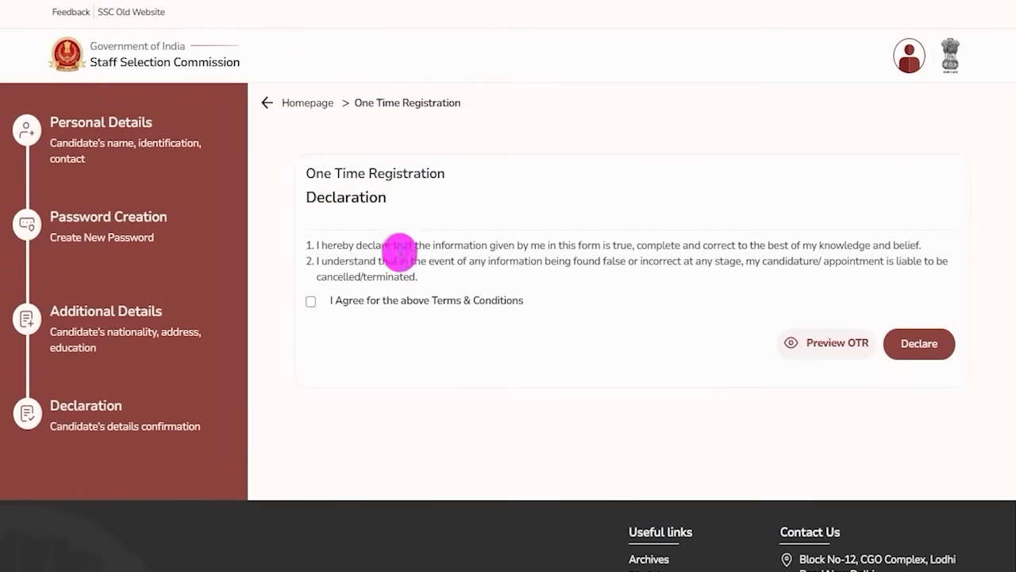
Step: Examine the One Time Registration declaration and locate the Preview OTR option
left_click_drag(317, 199, 370, 198)
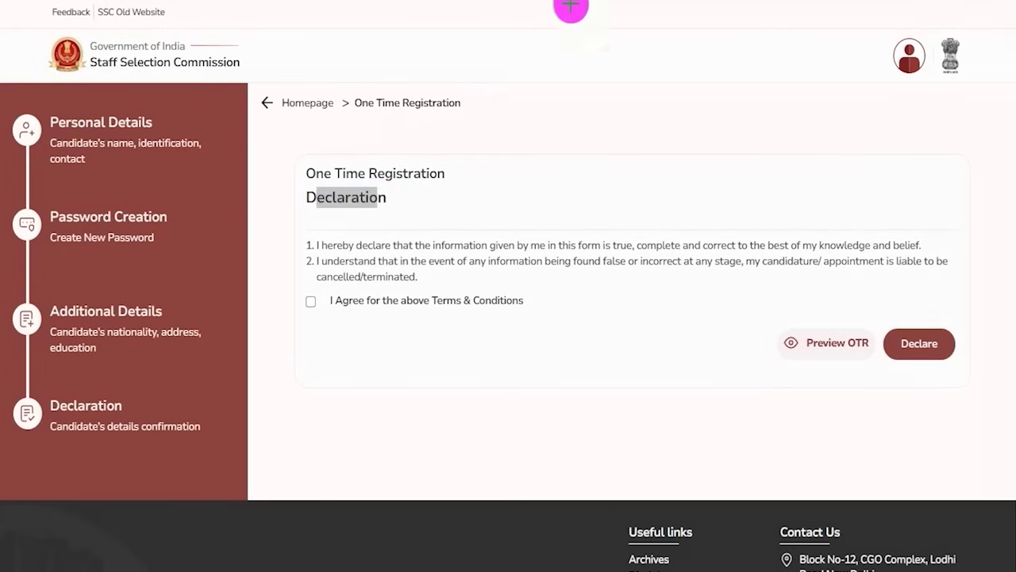
left_click_drag(810, 166, 817, 326)
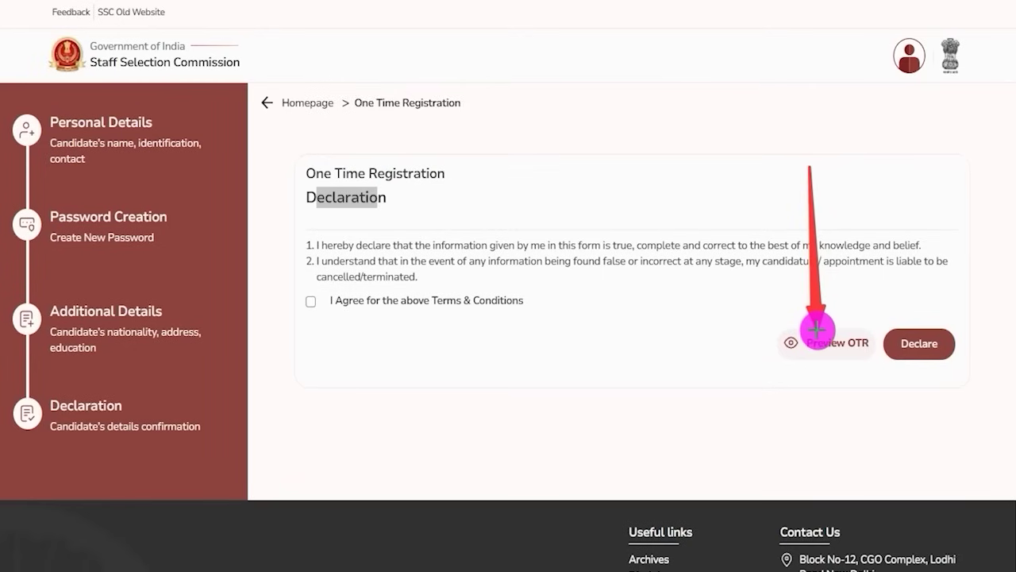
left_click_drag(817, 327, 817, 329)
Step: Agree to the declaration's Terms & Conditions and locate the Declare option for completing the registration
left_click(310, 301)
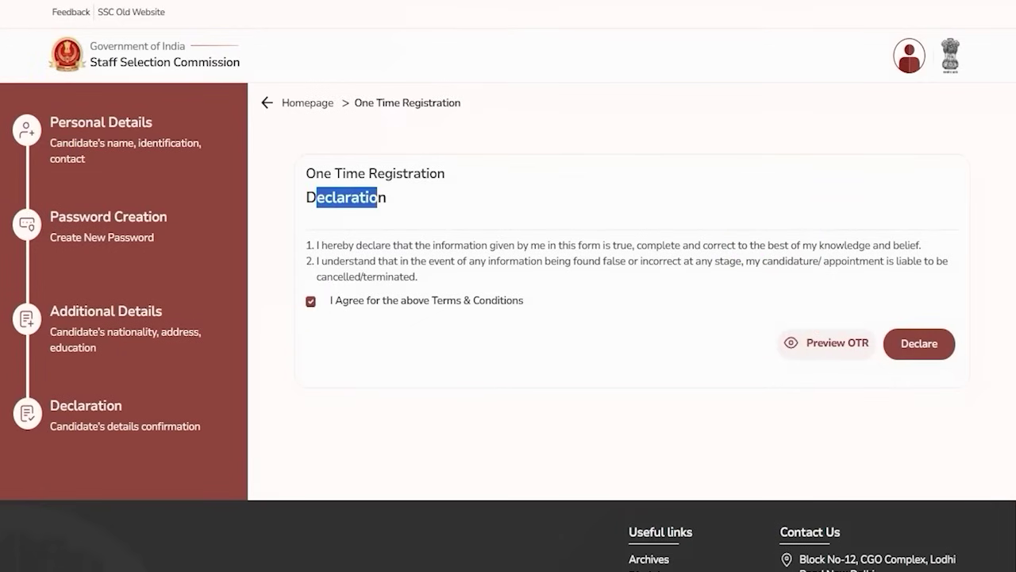
left_click_drag(991, 184, 948, 330)
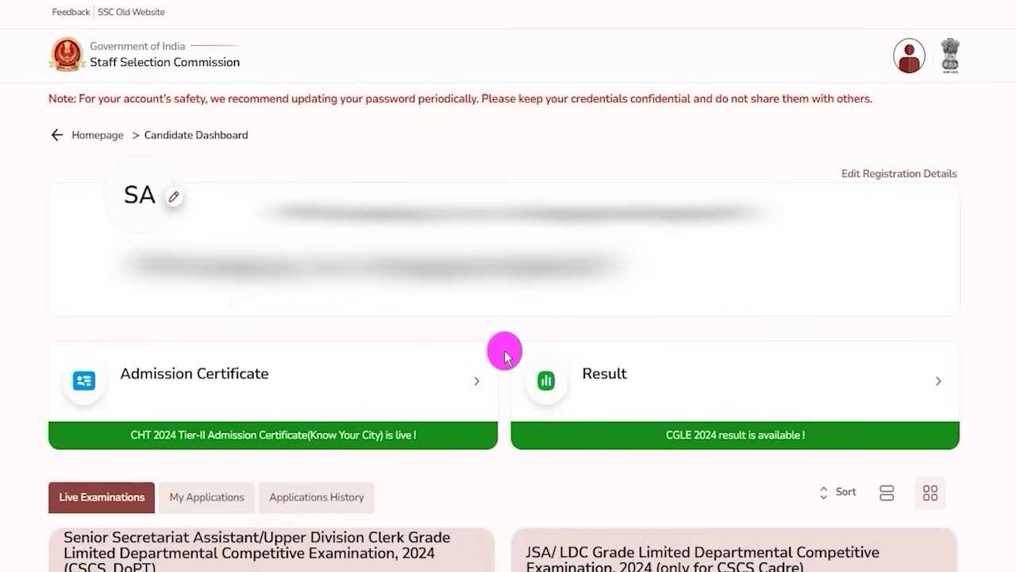
Step: Find the Stenographer Grade 'C' and 'D' Examination, 2025 under Live Examinations and locate its Apply option
scroll(505, 356, "down", 5)
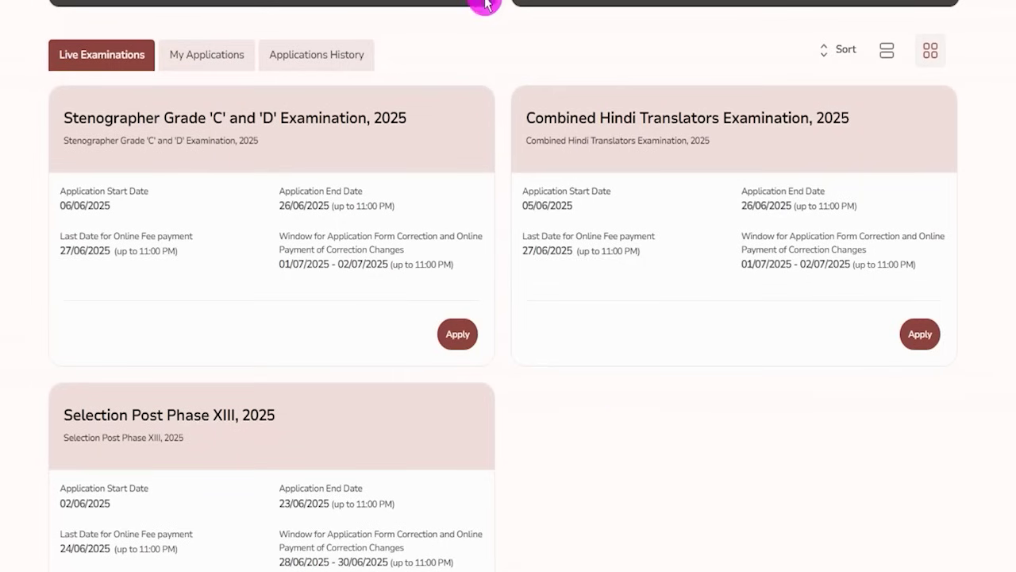
mouse_move(36, 29)
left_mouse_down()
mouse_move(140, 50)
mouse_move(158, 70)
left_mouse_up()
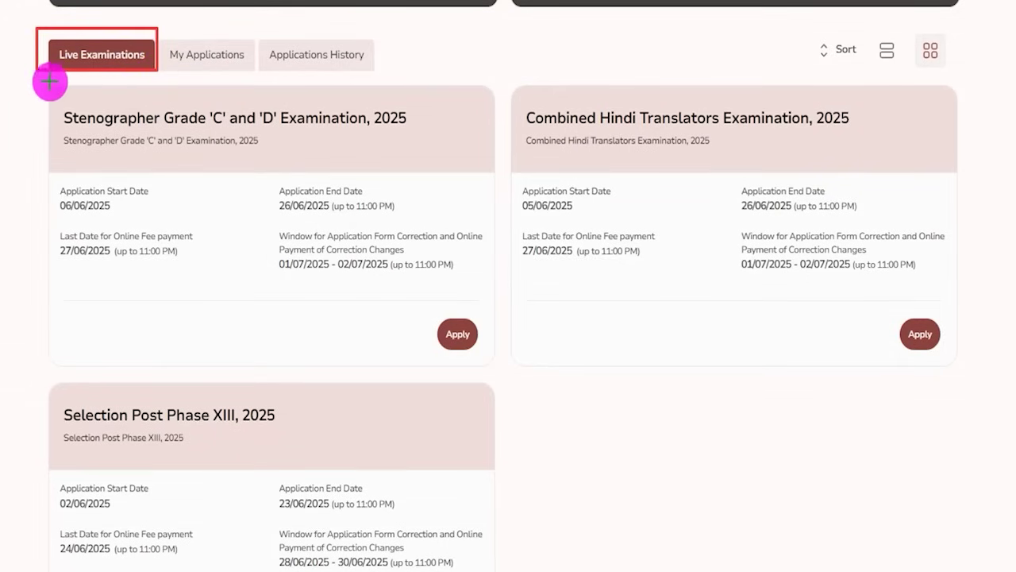
mouse_move(21, 81)
left_mouse_down()
mouse_move(485, 154)
mouse_move(502, 235)
mouse_move(505, 378)
left_mouse_up()
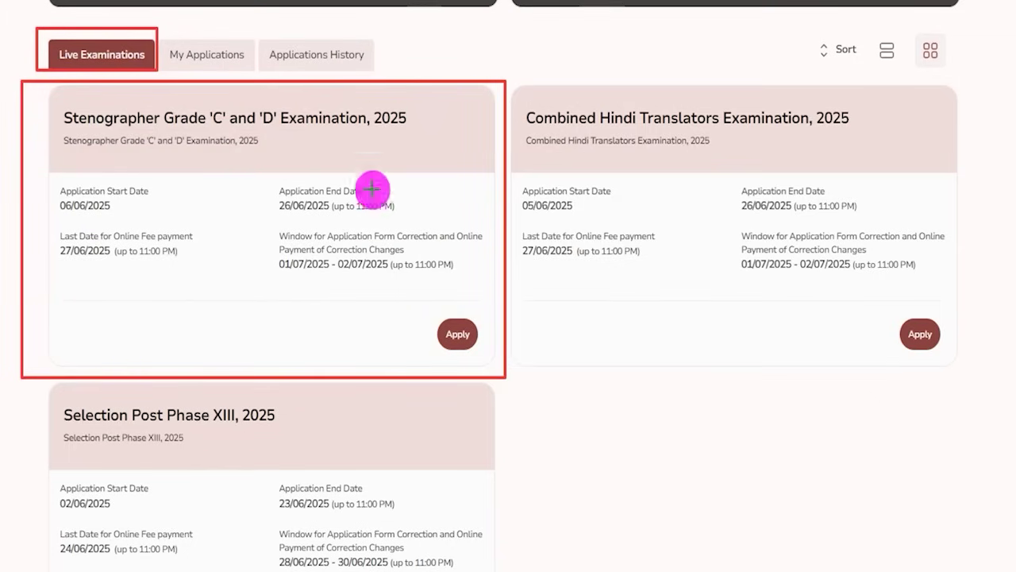
left_click_drag(230, 331, 423, 336)
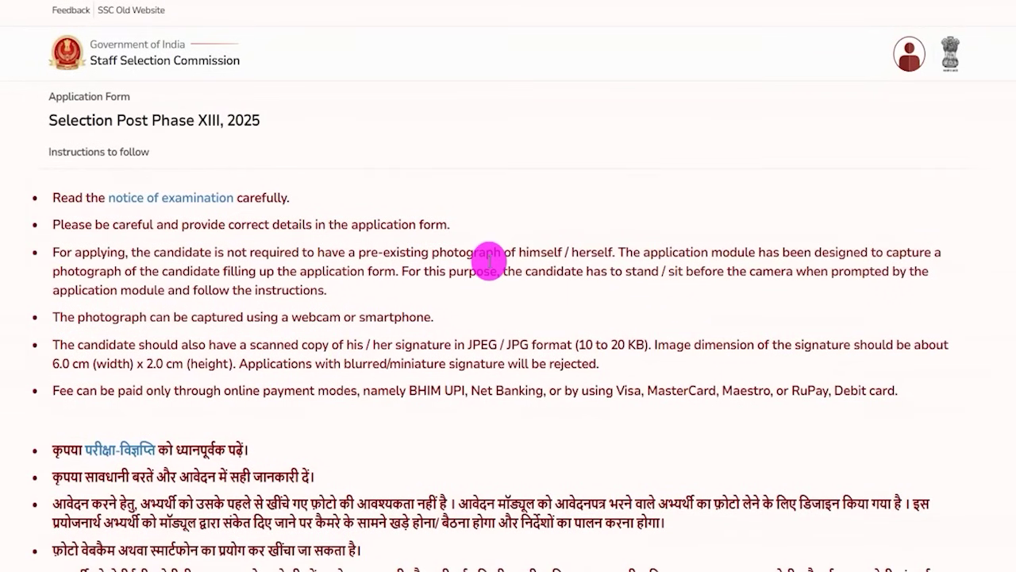
Step: Review the application instructions on photograph capture and proceed to fill in the application form
left_click_drag(286, 316, 341, 316)
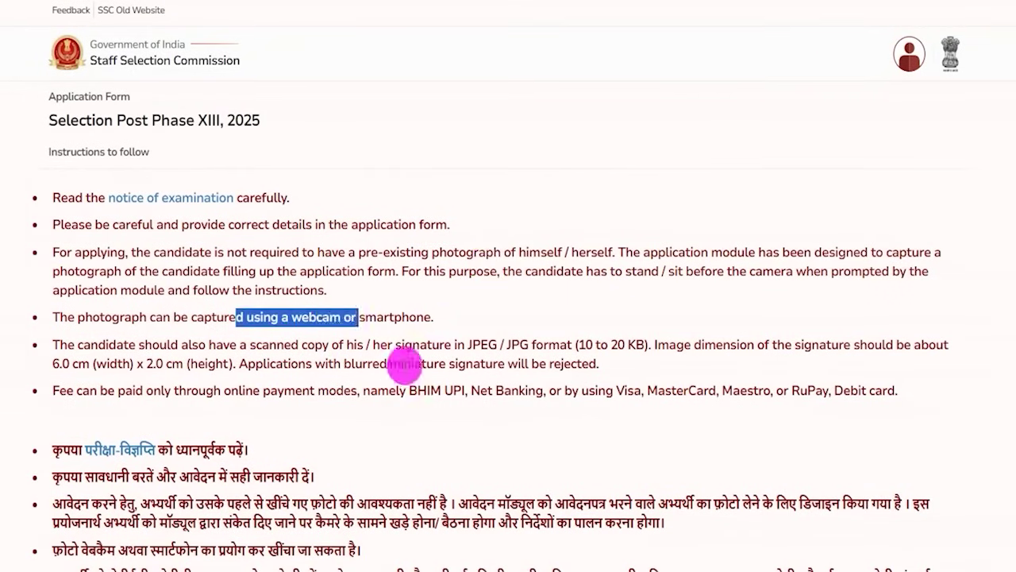
scroll(424, 277, "down", 5)
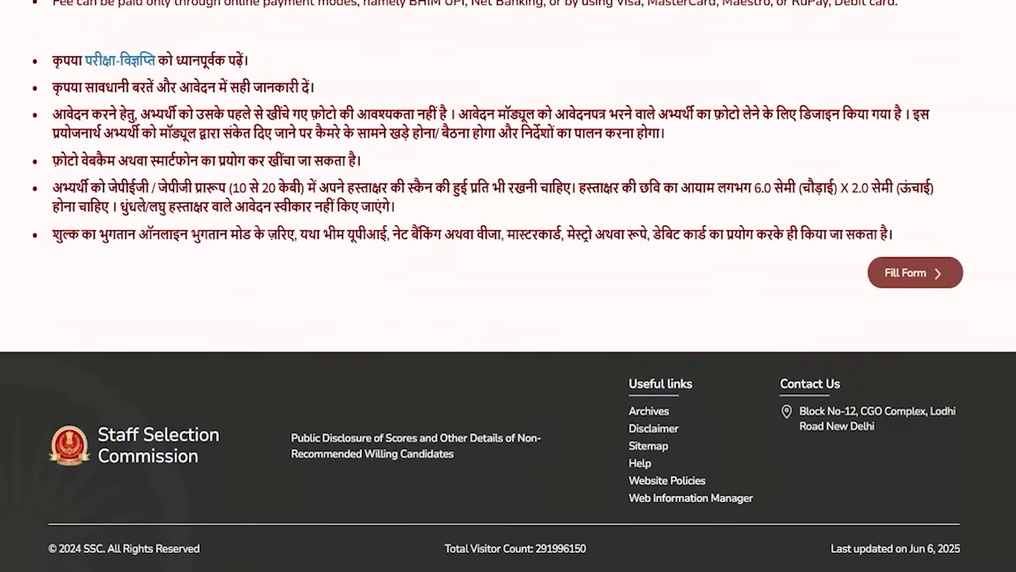
left_click_drag(585, 266, 800, 273)
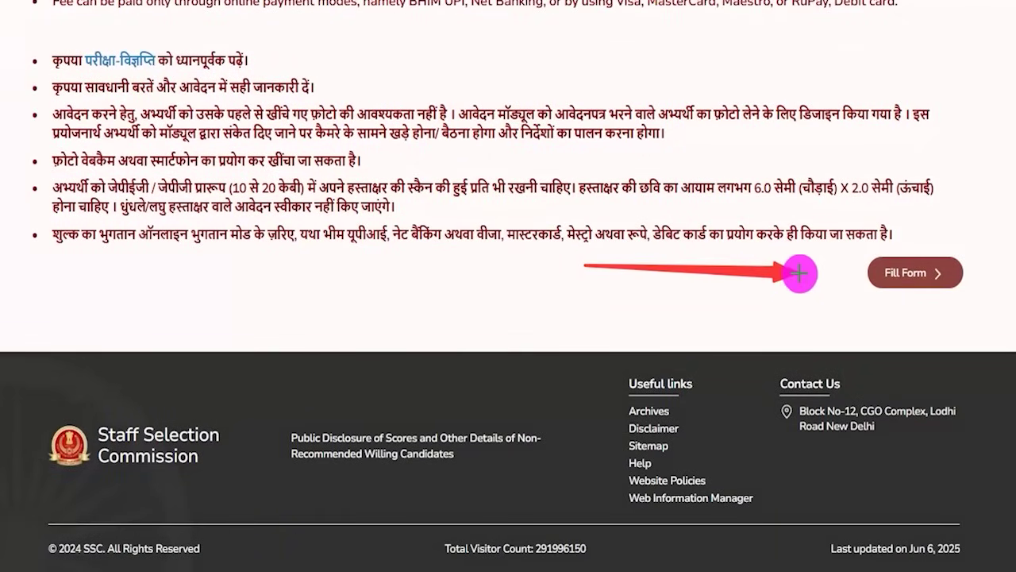
left_click(870, 273)
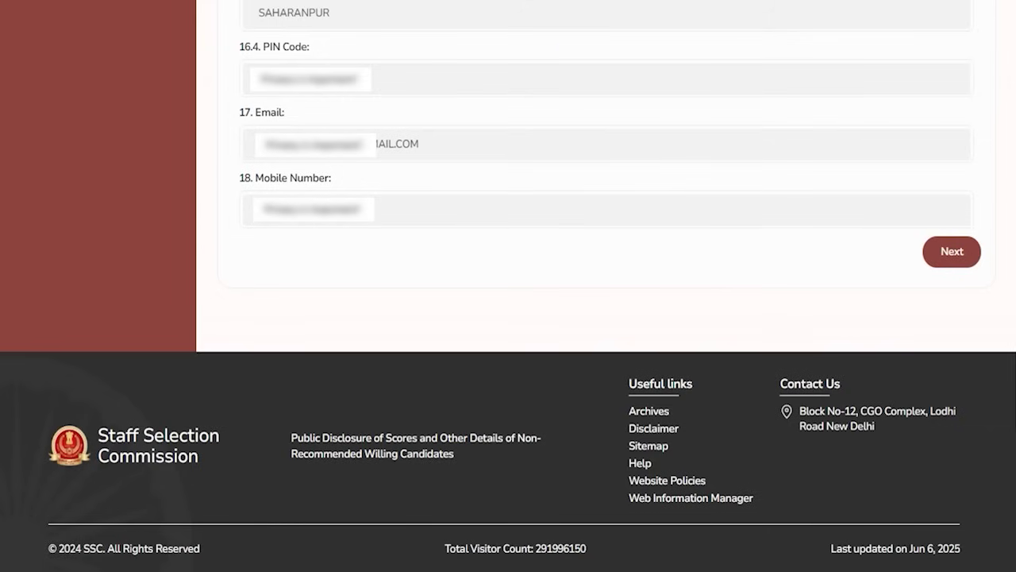
Step: Proceed from Personal Details to Education Details and set the Highest Educational Qualification to Graduation
left_click_drag(707, 256, 899, 259)
left_click(927, 252)
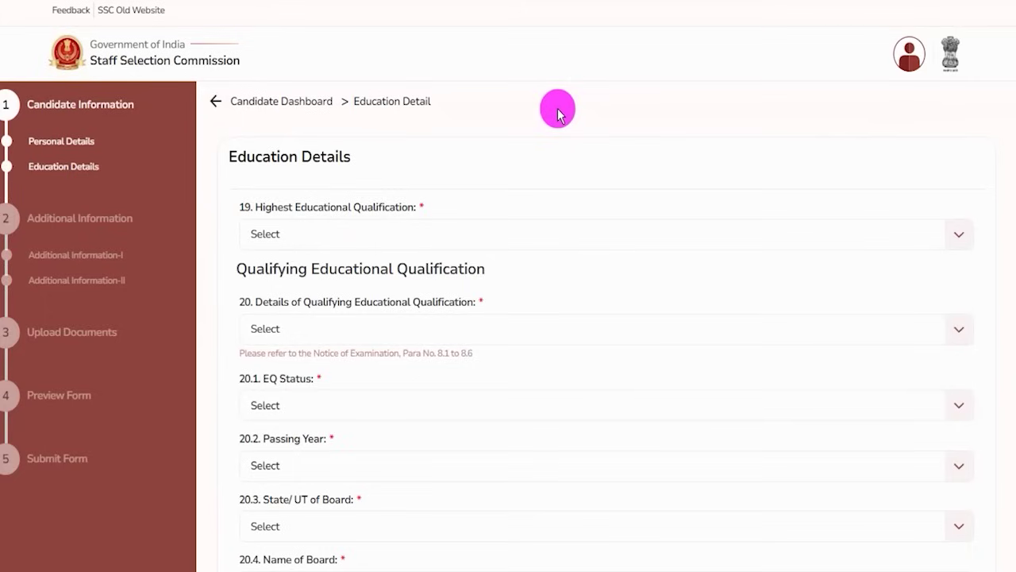
left_click_drag(233, 154, 352, 159)
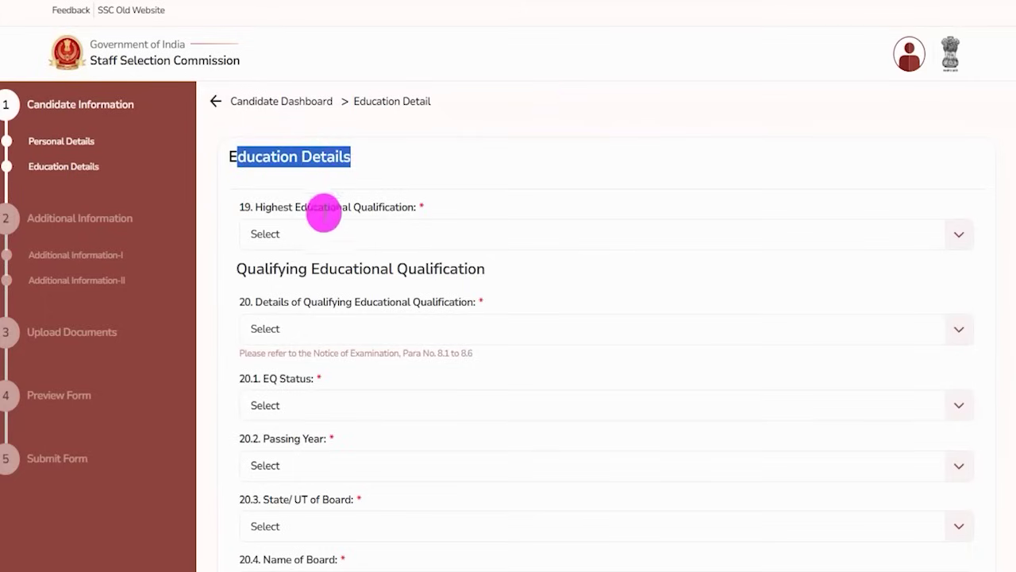
left_click(318, 235)
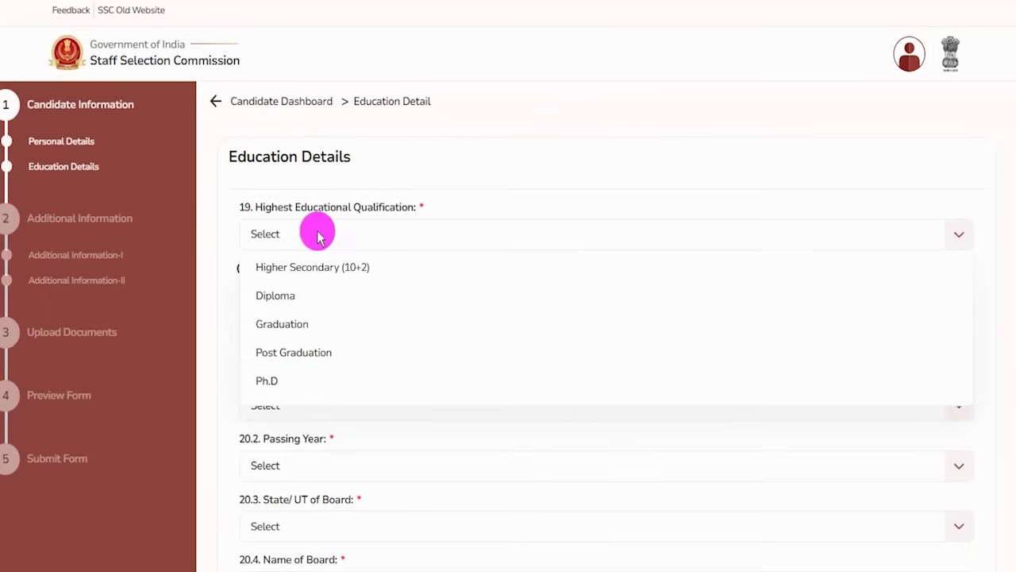
left_click(300, 323)
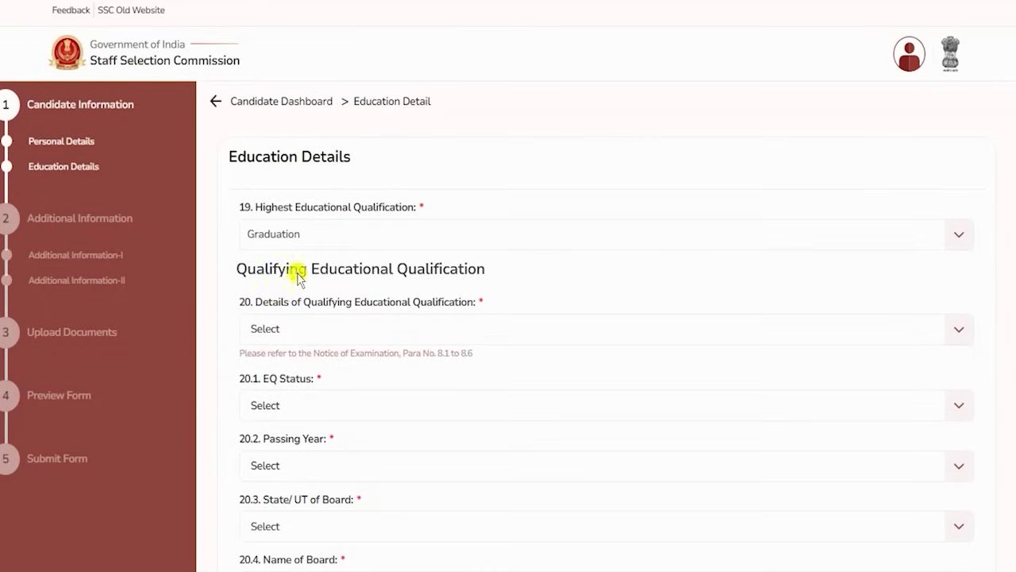
Step: Set the qualifying educational qualification to 12th Standard and its EQ Status to Passed
left_click_drag(297, 269, 421, 274)
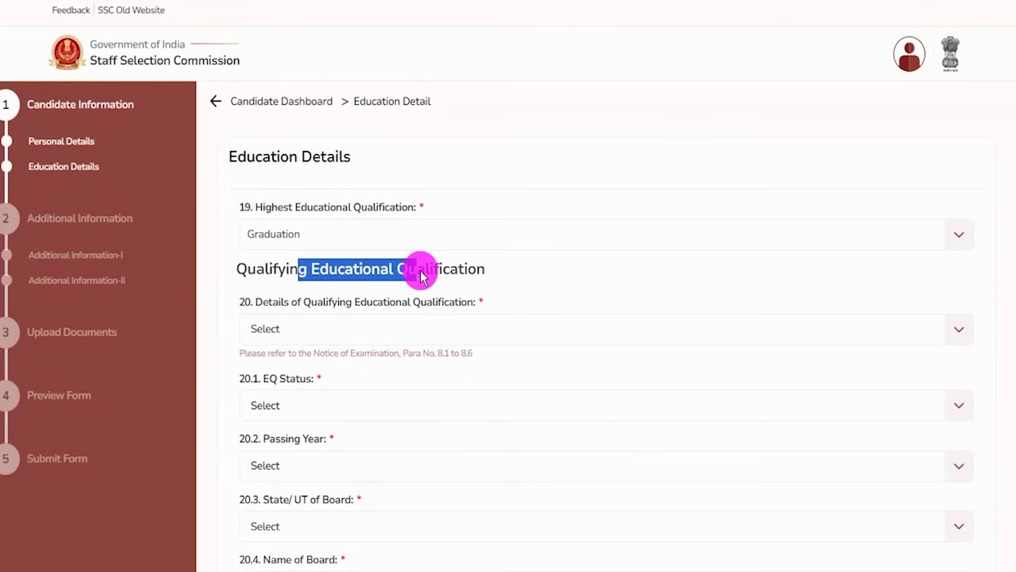
left_click(397, 332)
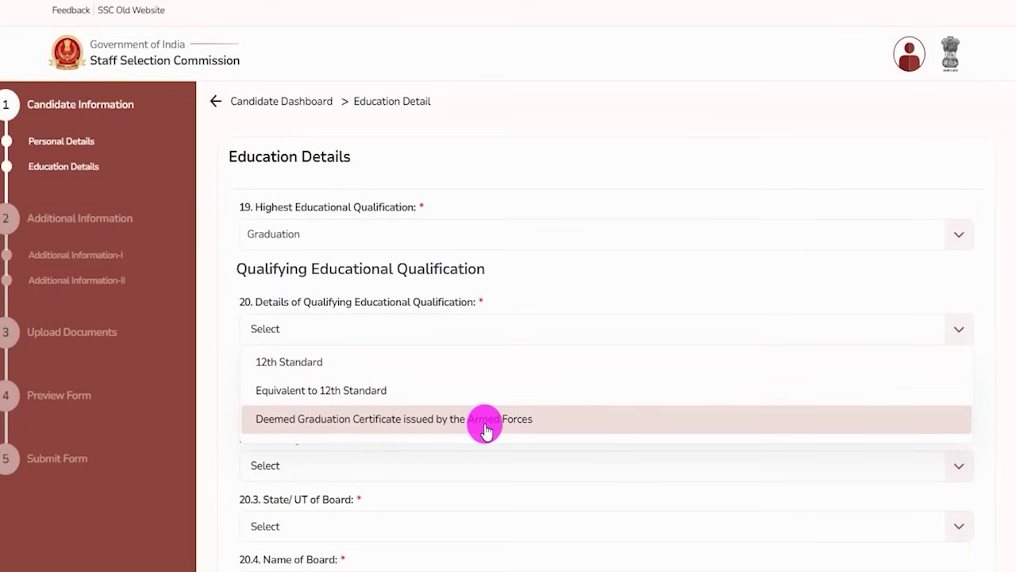
left_click(282, 362)
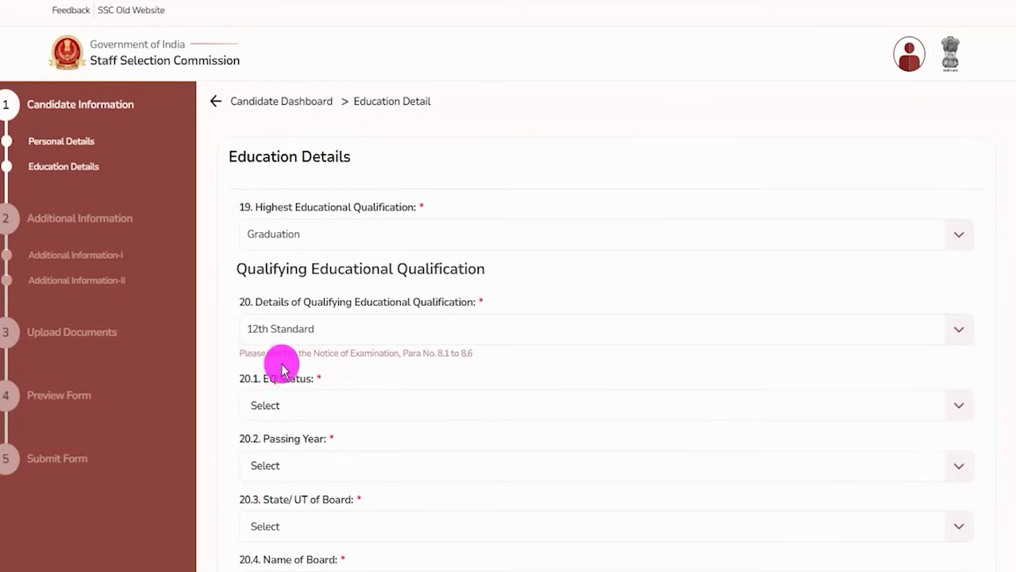
left_click(312, 409)
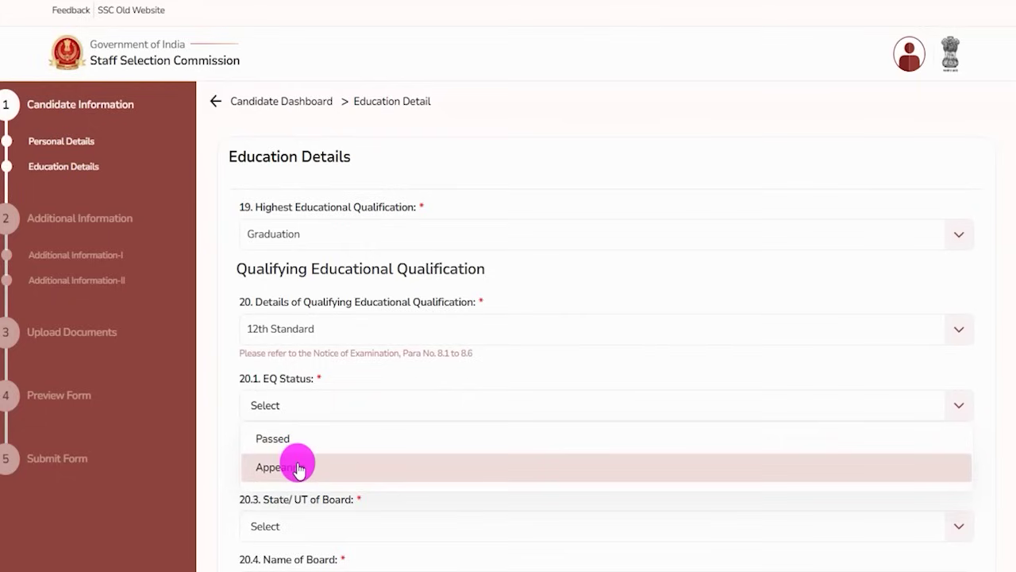
left_click(295, 439)
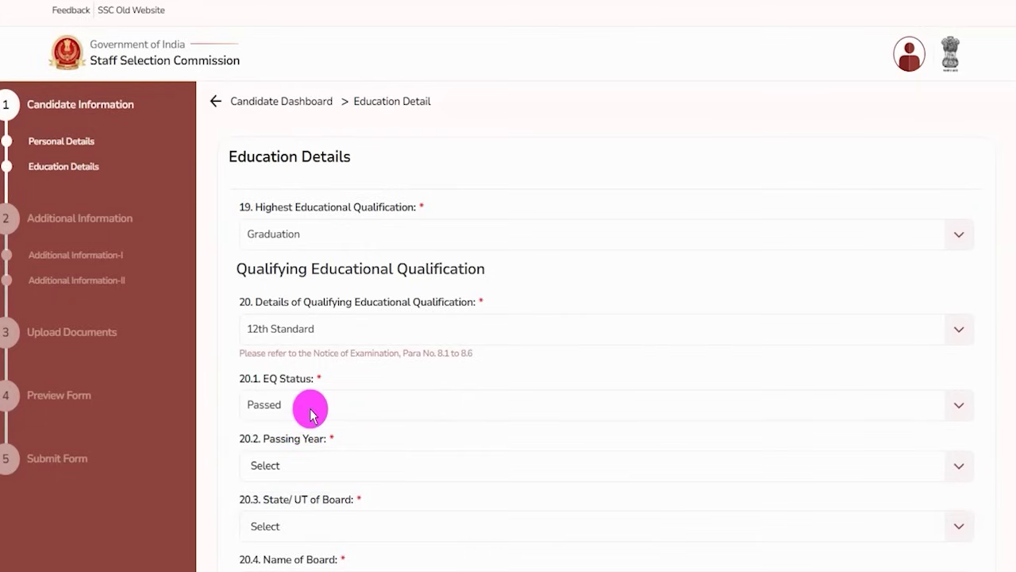
Step: Set the qualification's Passing Year to 2020 and the State/UT of Board to Uttar Pradesh
scroll(310, 413, "down", 1)
left_click(294, 386)
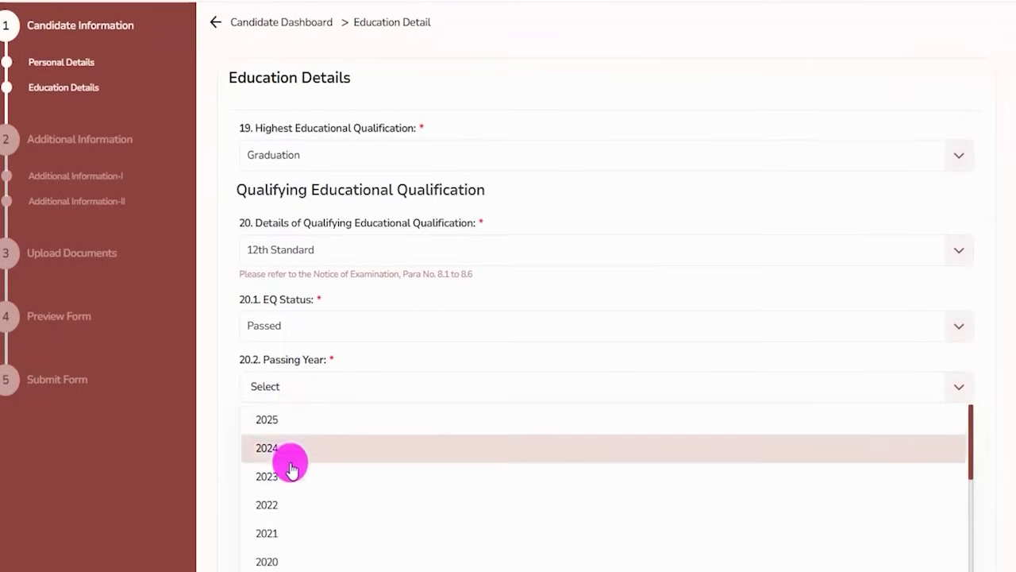
left_click(275, 556)
scroll(352, 293, "down", 3)
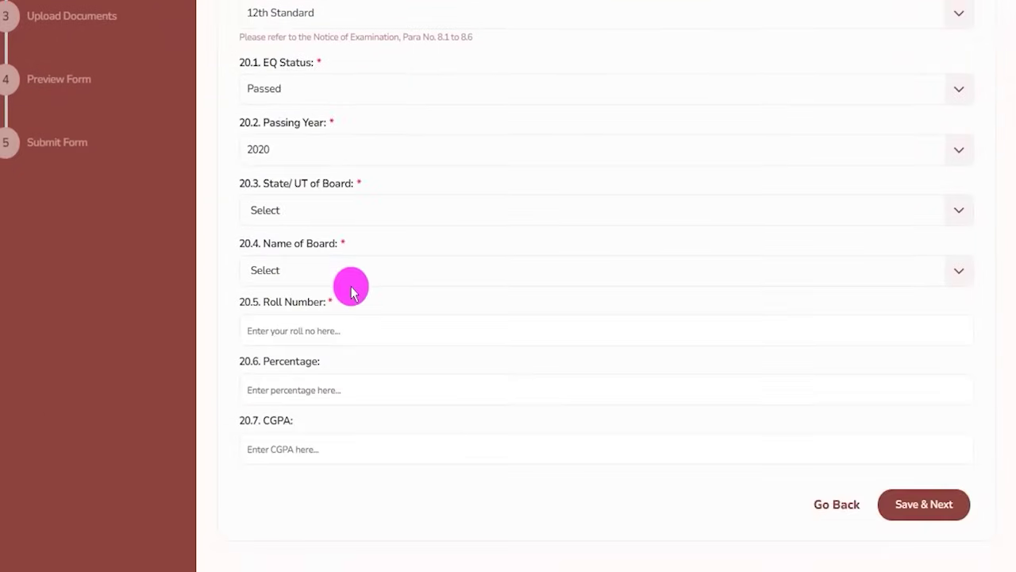
left_click_drag(273, 182, 309, 184)
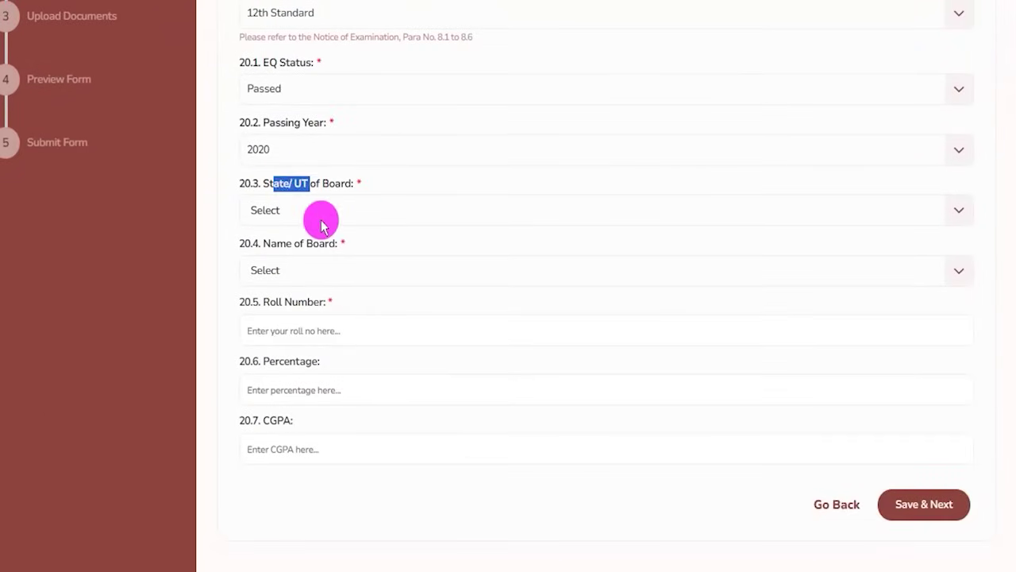
left_click(321, 224)
scroll(298, 363, "down", 5)
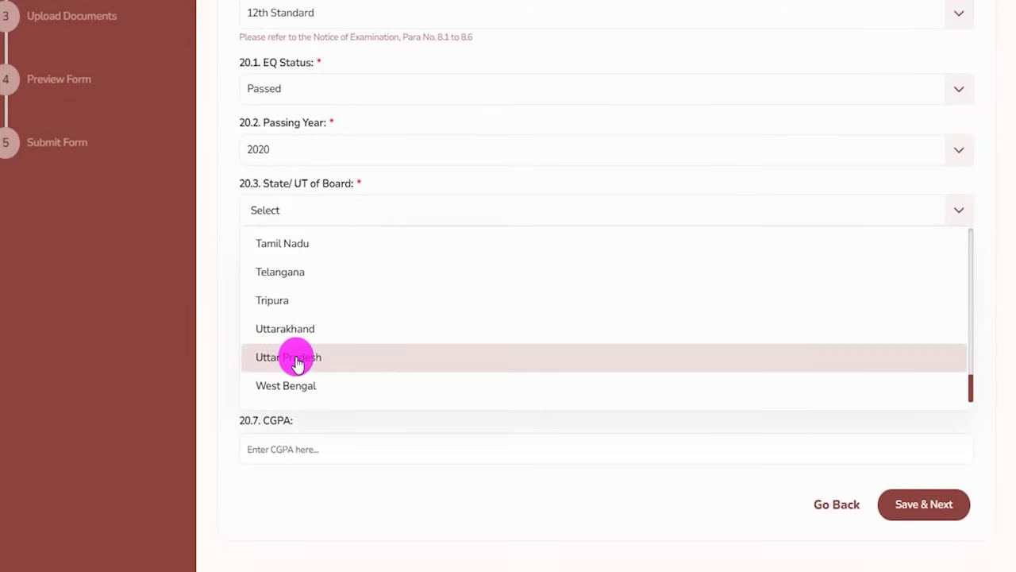
left_click(298, 362)
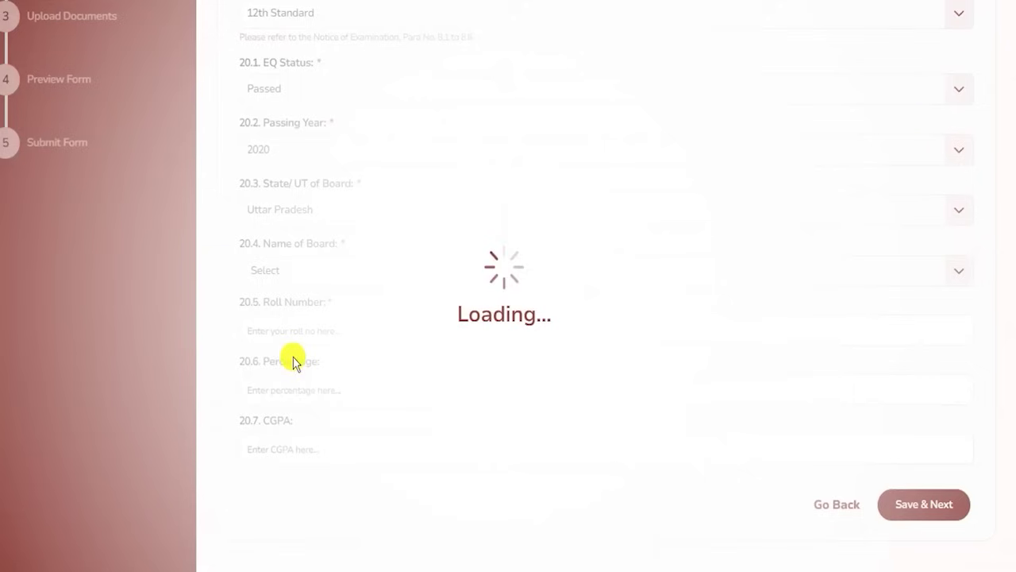
Step: Choose AMITY UNIVERSITY UTTAR PRADESH as the Name of Board
left_click_drag(271, 243, 311, 243)
left_click(298, 269)
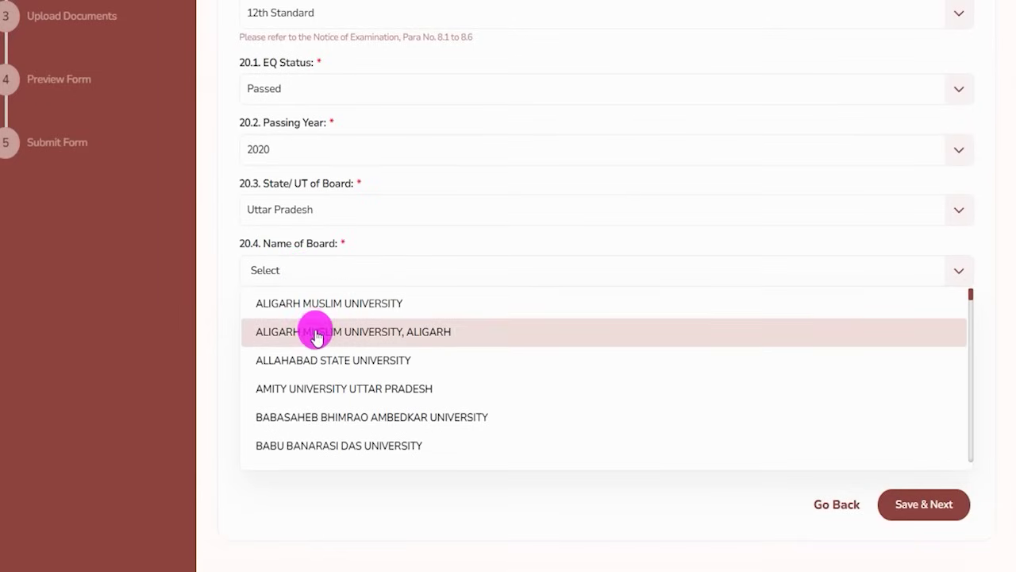
left_click(324, 388)
Step: Go through the Roll Number, Percentage and CGPA fields and locate Save & Next for the education details
left_click(300, 332)
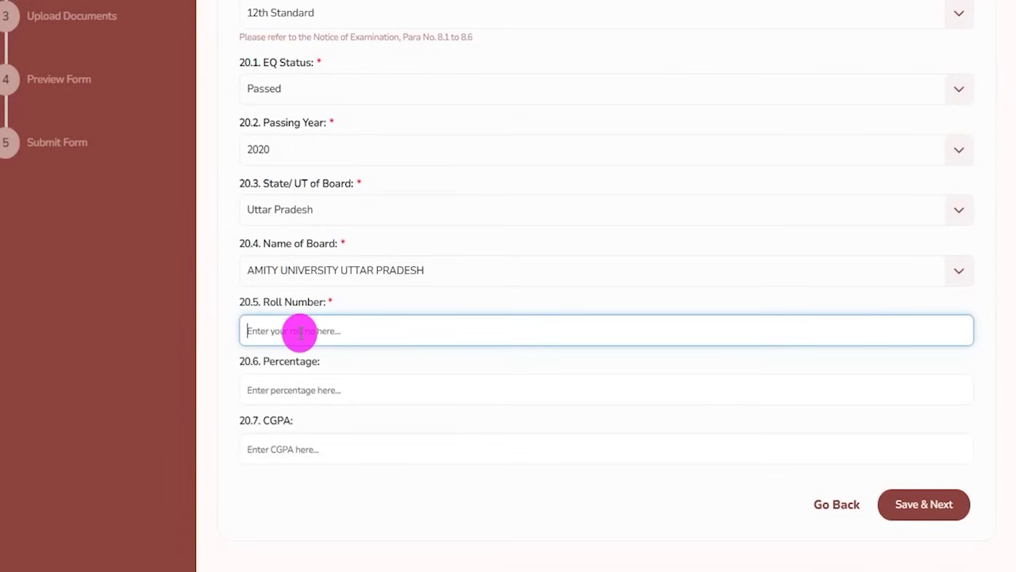
left_click(296, 388)
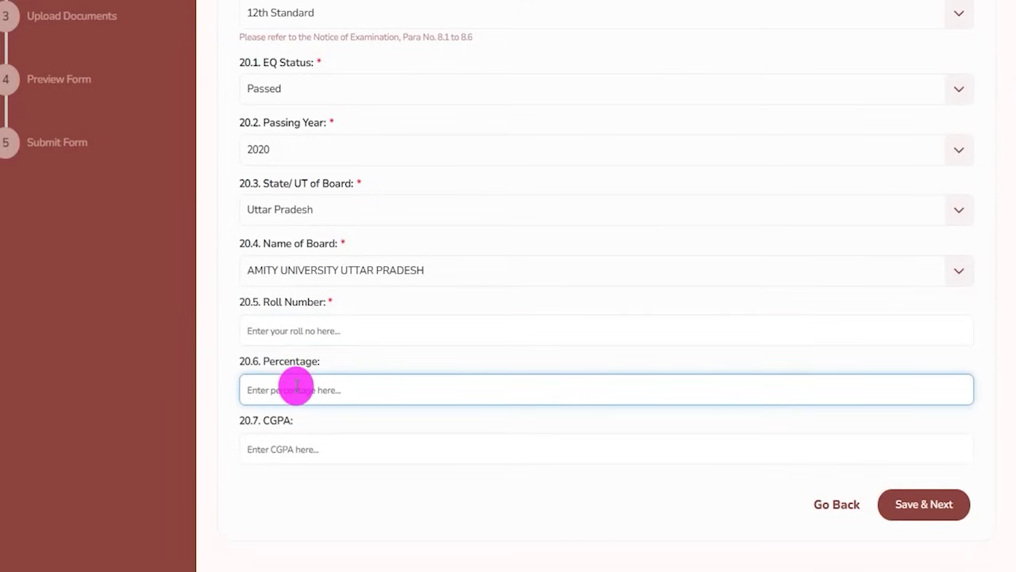
left_click(328, 452)
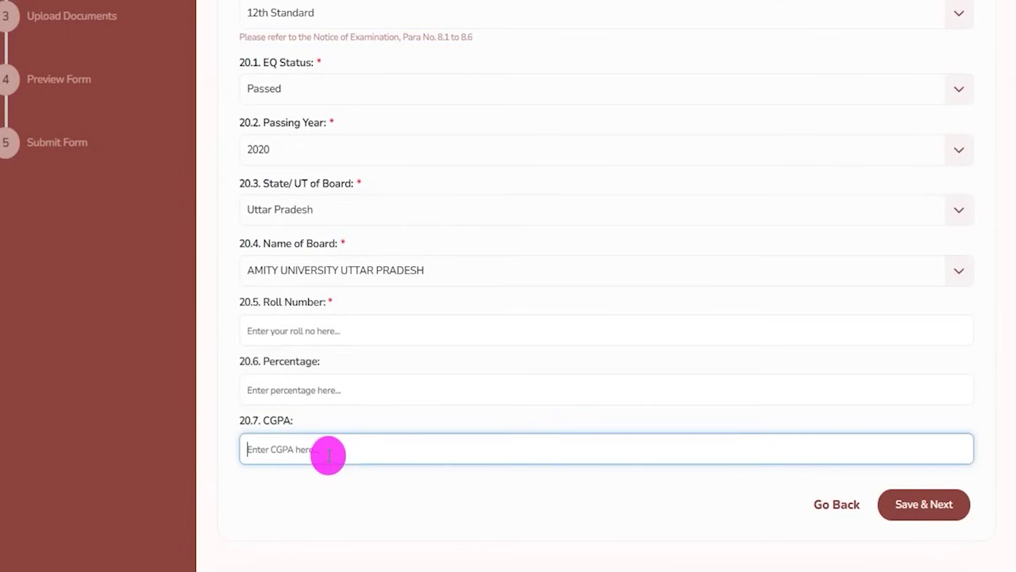
left_click(290, 387)
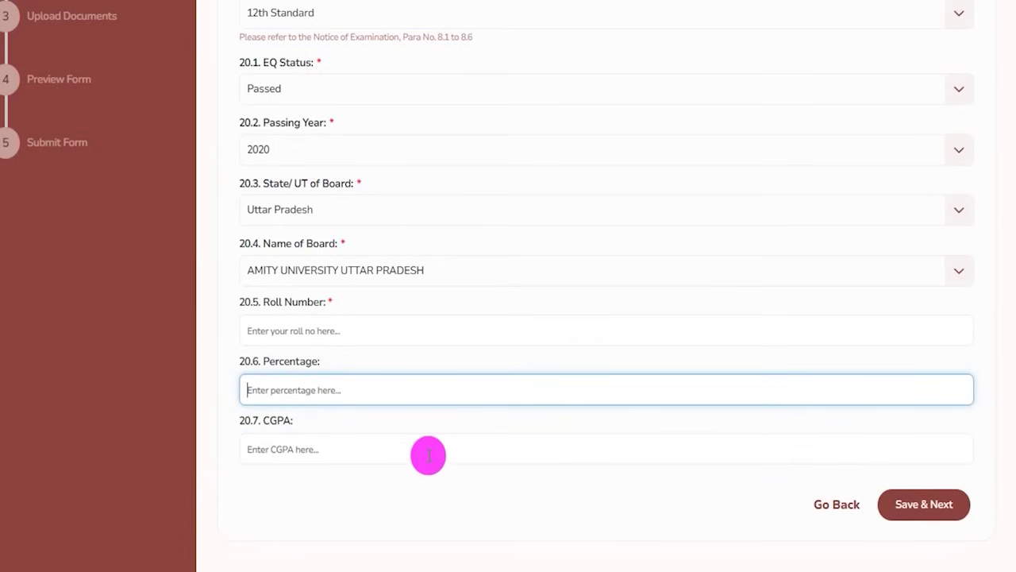
scroll(428, 455, "down", 2)
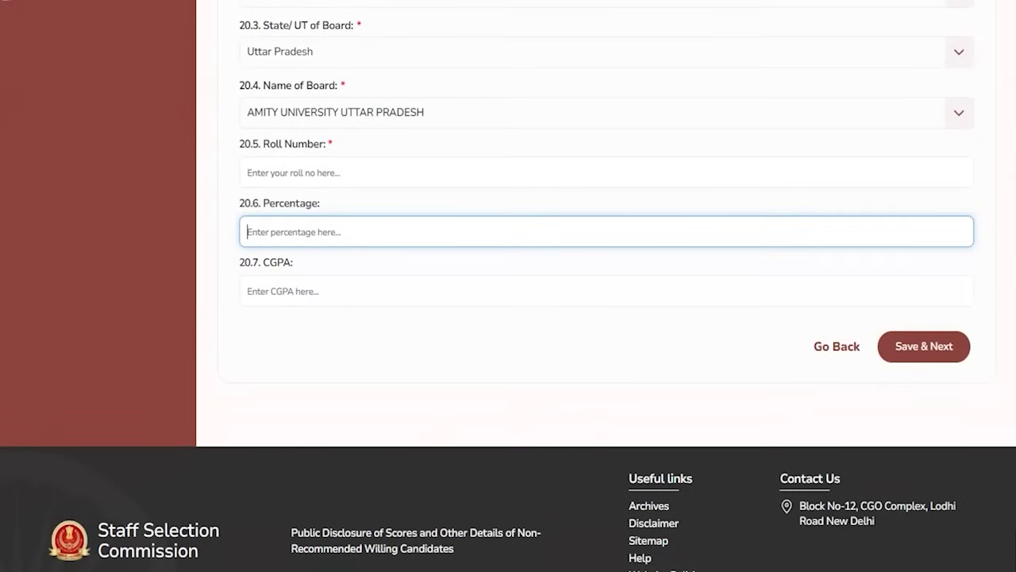
mouse_move(992, 189)
left_mouse_down()
mouse_move(947, 311)
mouse_move(932, 325)
left_mouse_up()
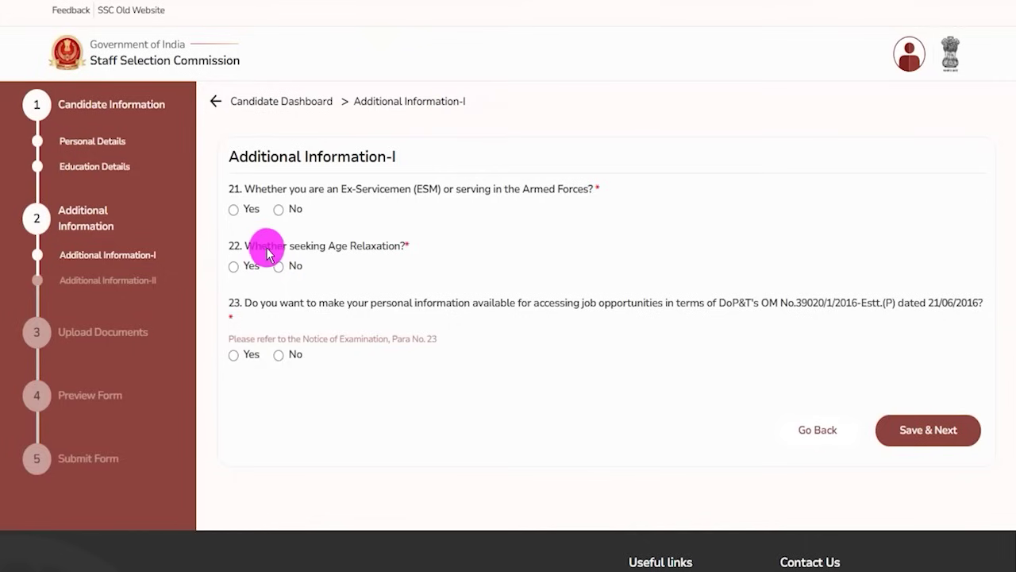
Step: Try answering Yes to the Ex-Servicemen question in Additional Information-I and view the Armed Forces joining date field
left_click_drag(237, 157, 371, 156)
left_click_drag(271, 189, 562, 189)
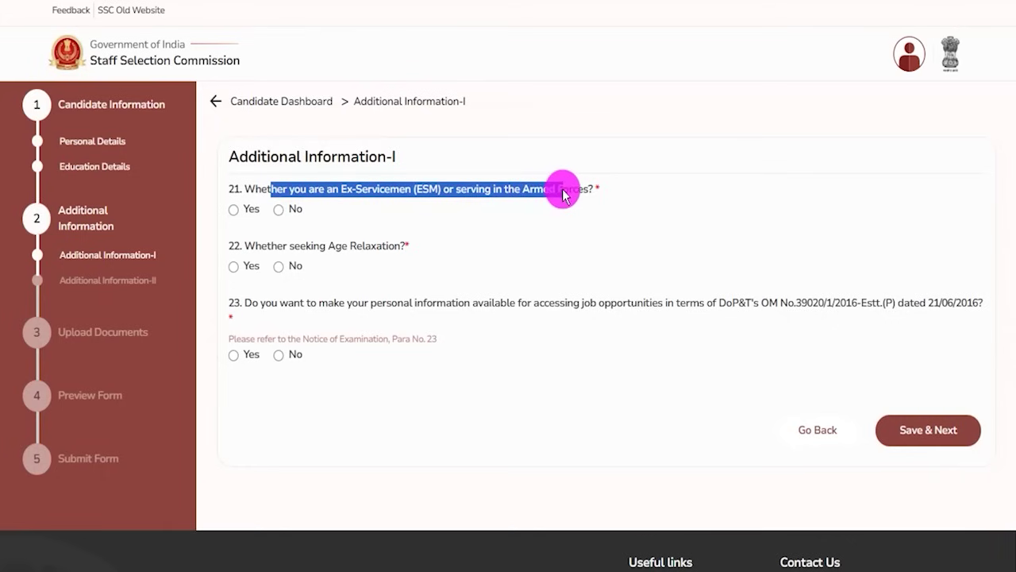
left_click(233, 209)
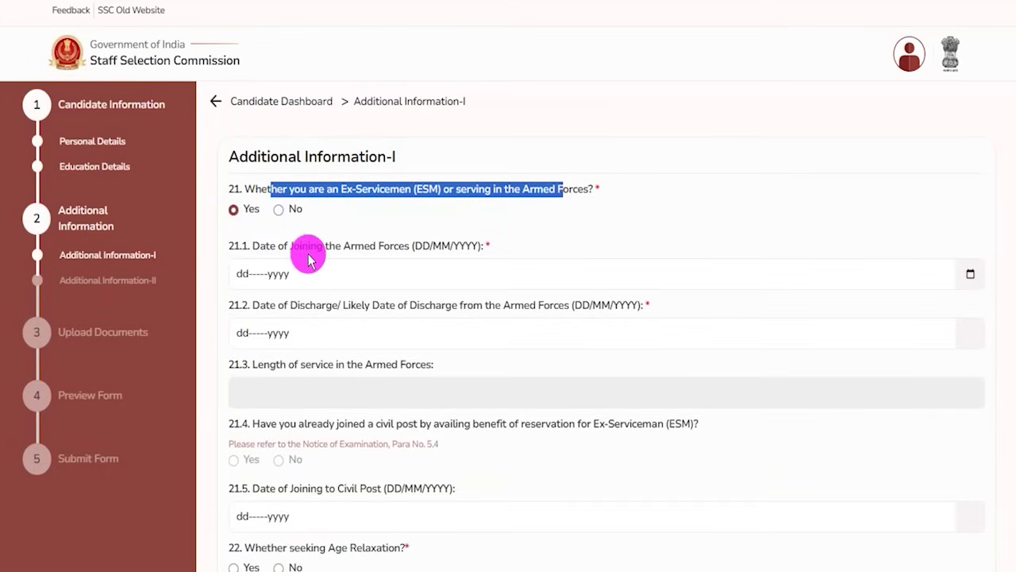
left_click(325, 276)
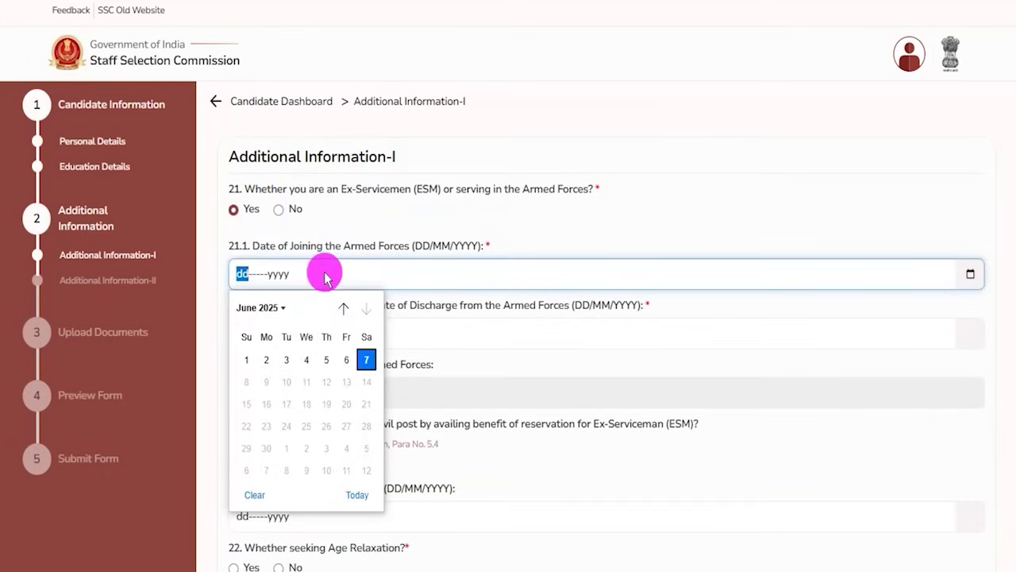
left_click(567, 359)
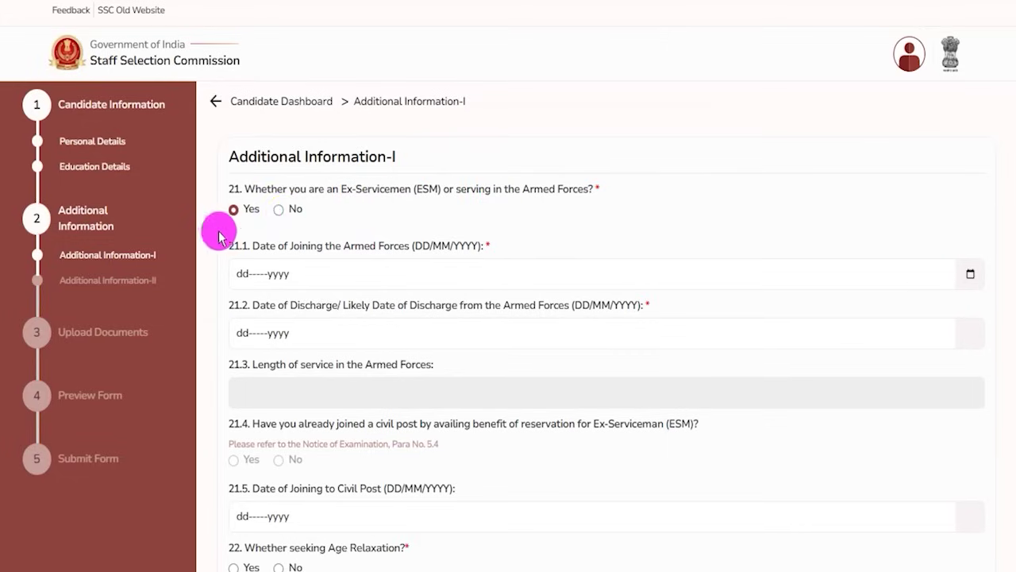
Step: Answer No to the Ex-Servicemen question and read the question on seeking Age Relaxation
left_click(278, 209)
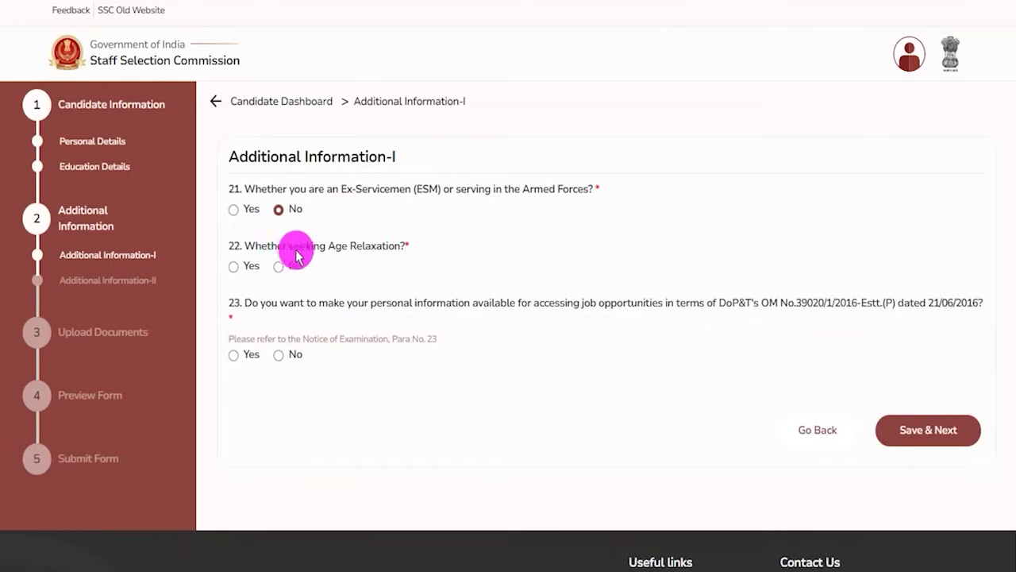
left_click_drag(254, 245, 375, 248)
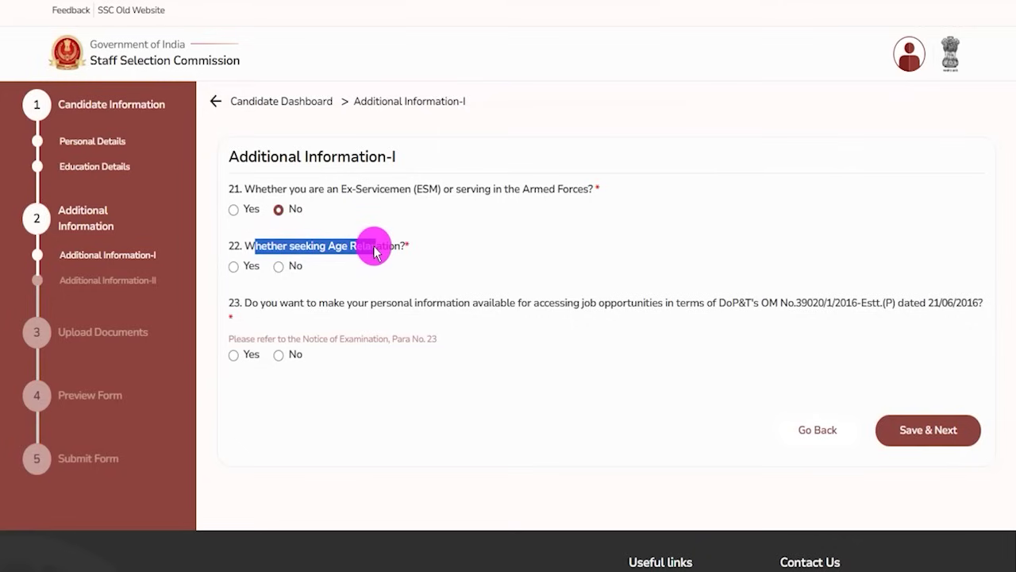
Step: View the Age Relaxation Code options under a Yes answer, and set the Age Relaxation question to No
left_click(233, 267)
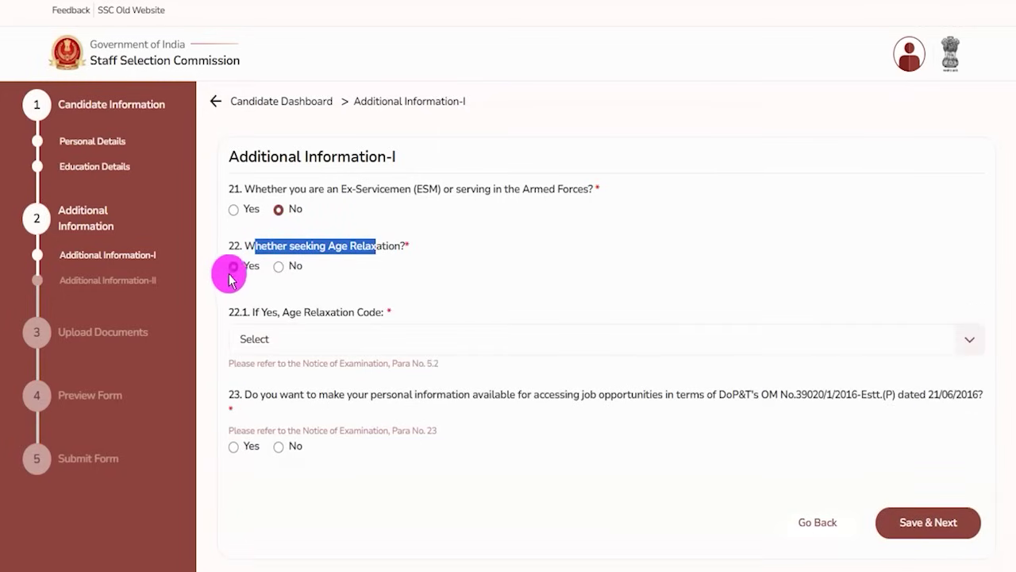
left_click(324, 340)
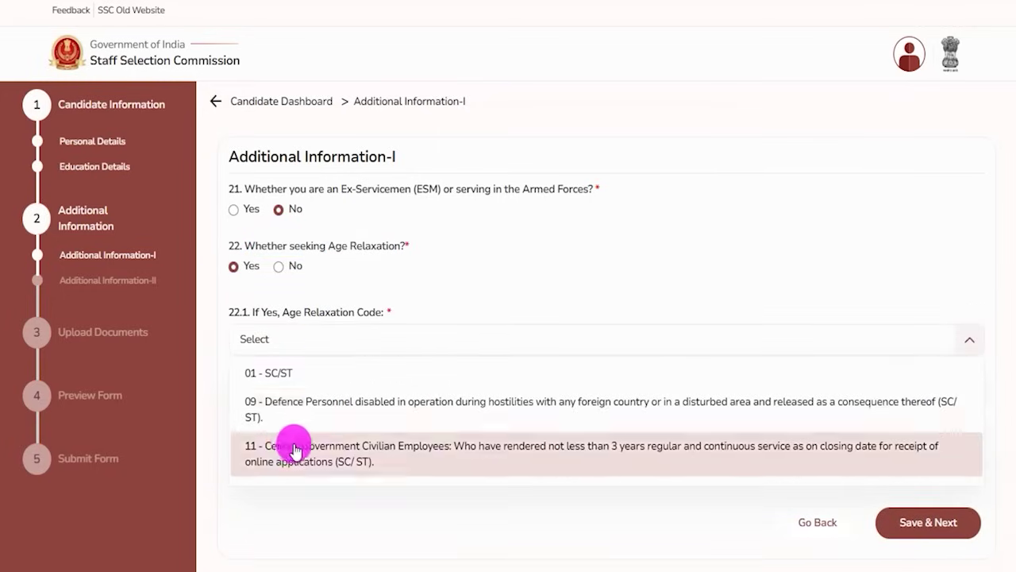
left_click(279, 267)
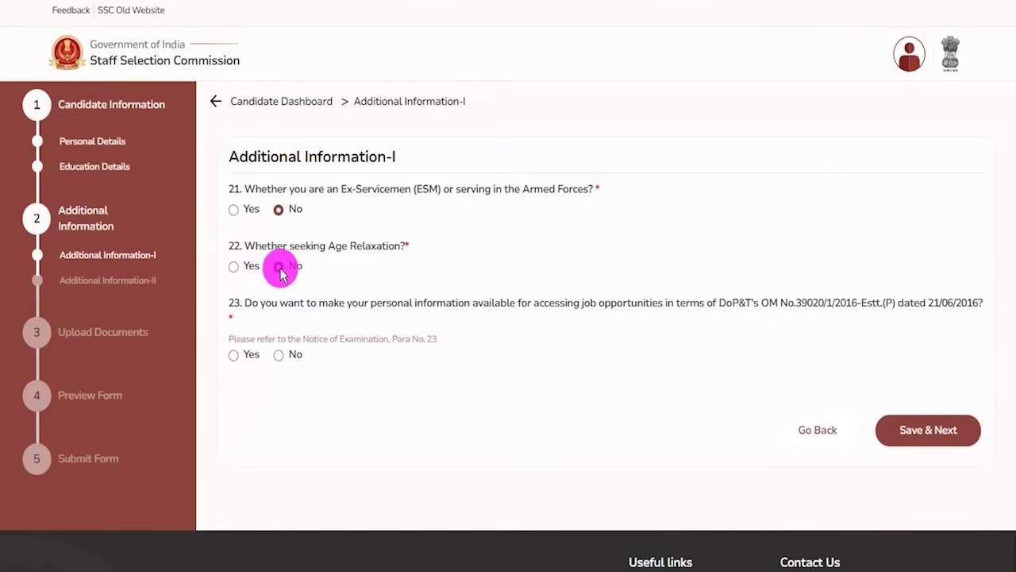
Step: Answer No to making personal information available for job opportunities and save Additional Information-I
left_click_drag(263, 306, 842, 307)
left_click(234, 356)
left_click(278, 355)
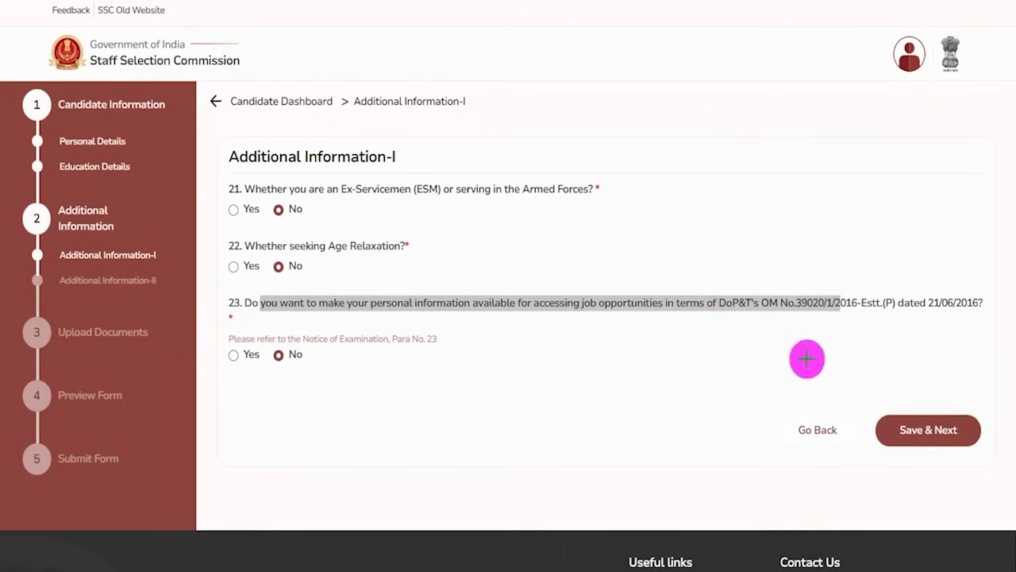
left_click_drag(994, 267, 966, 377)
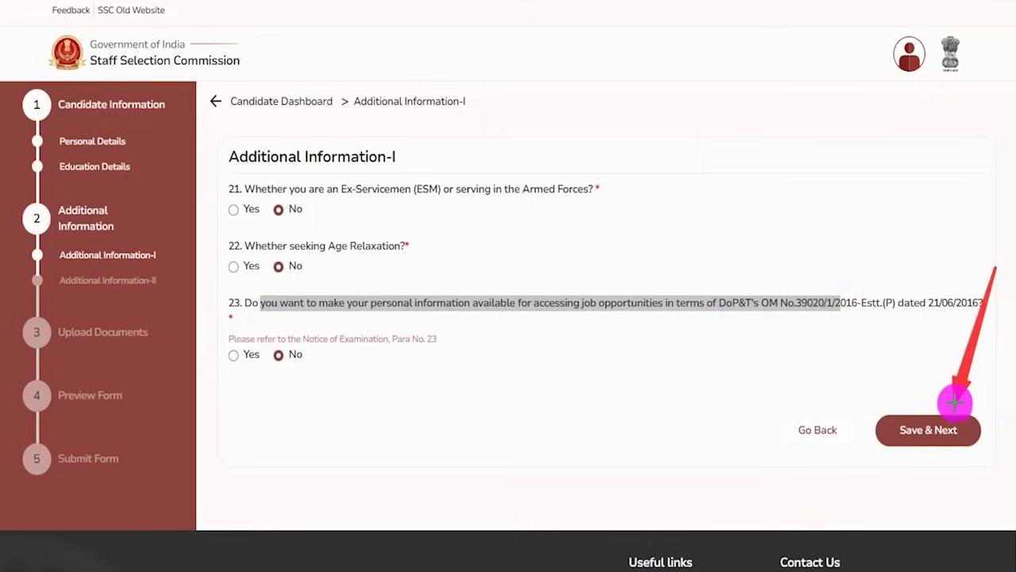
left_click(948, 427)
Step: Set the examination centre preferences to CR-Bareilly (3005), CR-Gorakhpur (3007) and CR-Lucknow (3010), in that order
left_click_drag(239, 158, 383, 157)
left_click_drag(256, 189, 373, 195)
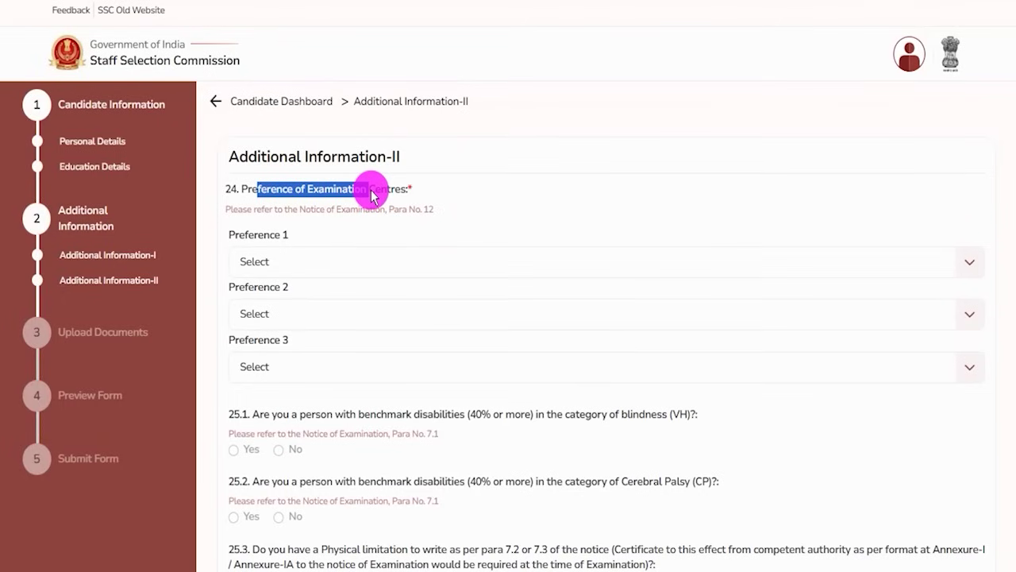
left_click(333, 262)
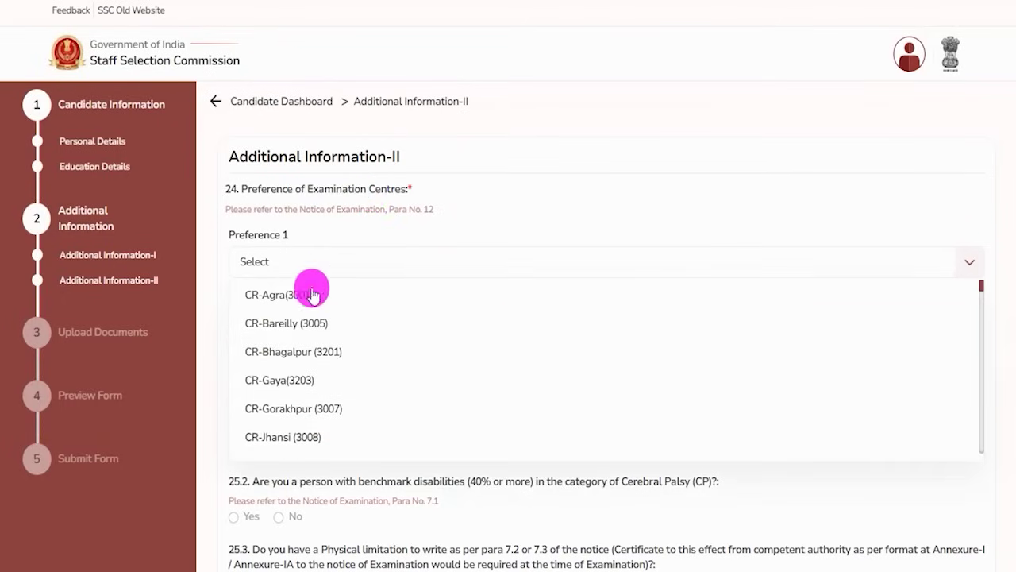
left_click(296, 322)
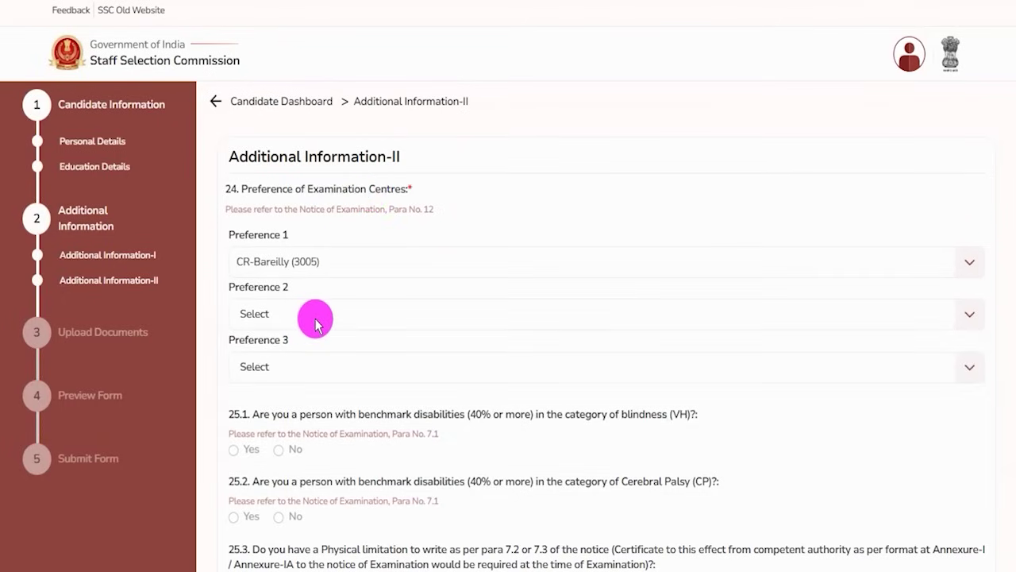
left_click(316, 322)
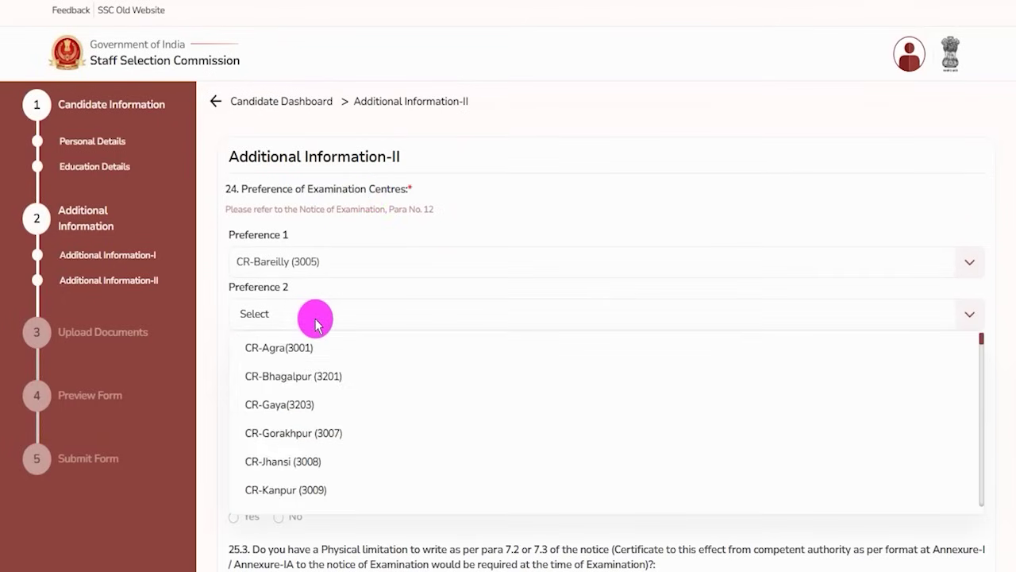
left_click(300, 432)
left_click(333, 374)
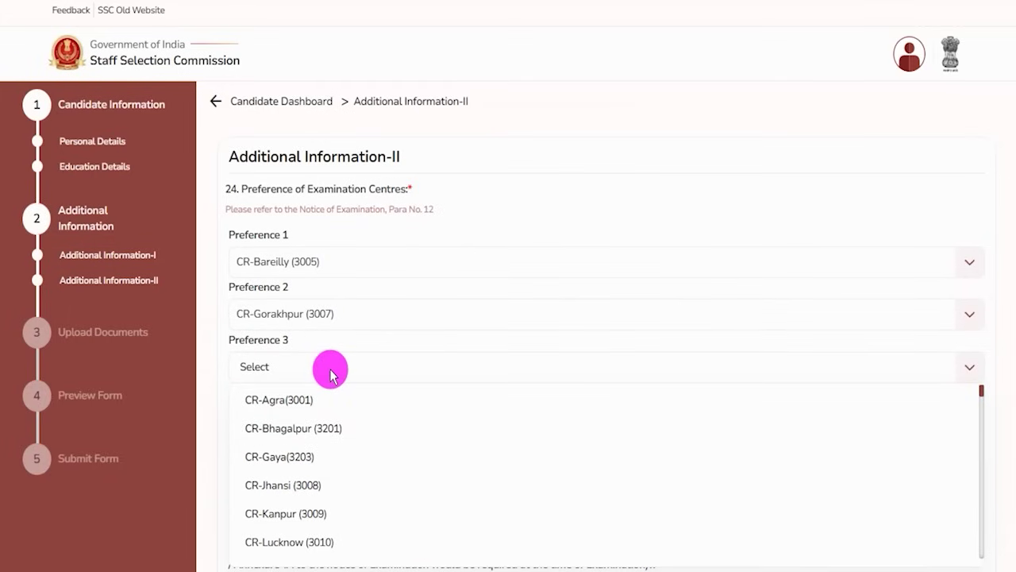
left_click(306, 541)
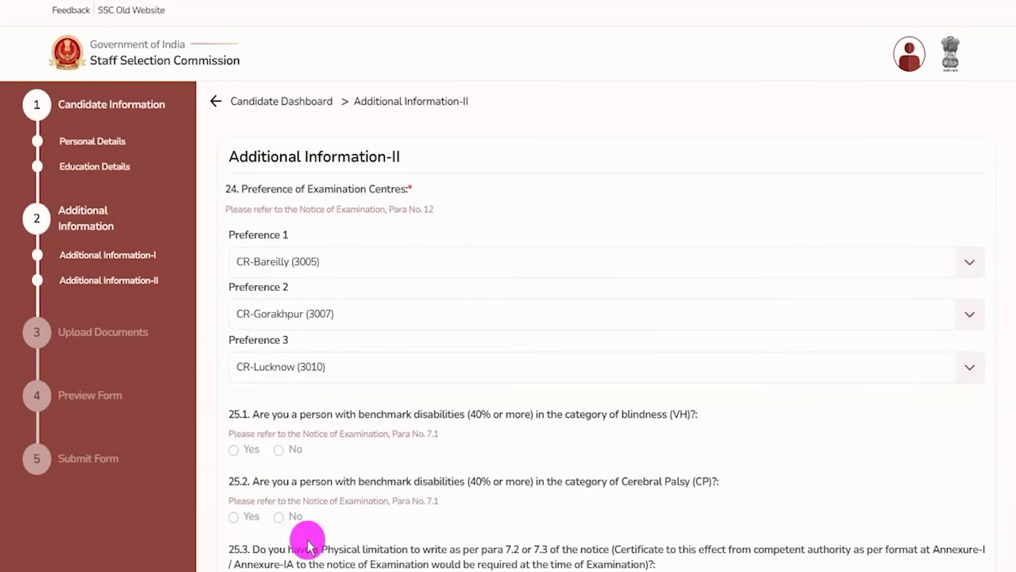
Step: Read questions 25.1 and 25.2 on benchmark disabilities in the blindness and Cerebral Palsy categories
scroll(402, 387, "down", 2)
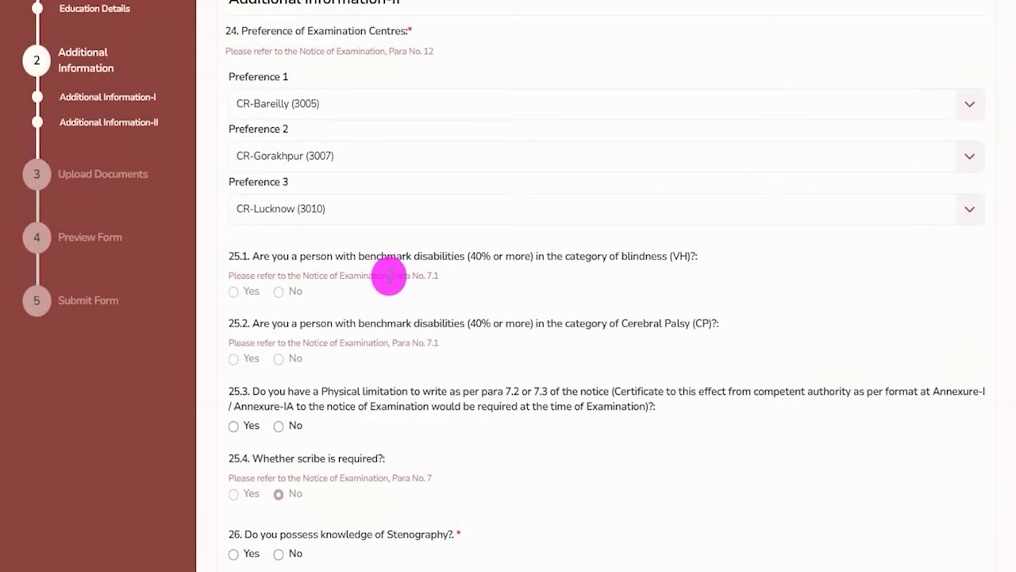
left_click_drag(284, 256, 548, 262)
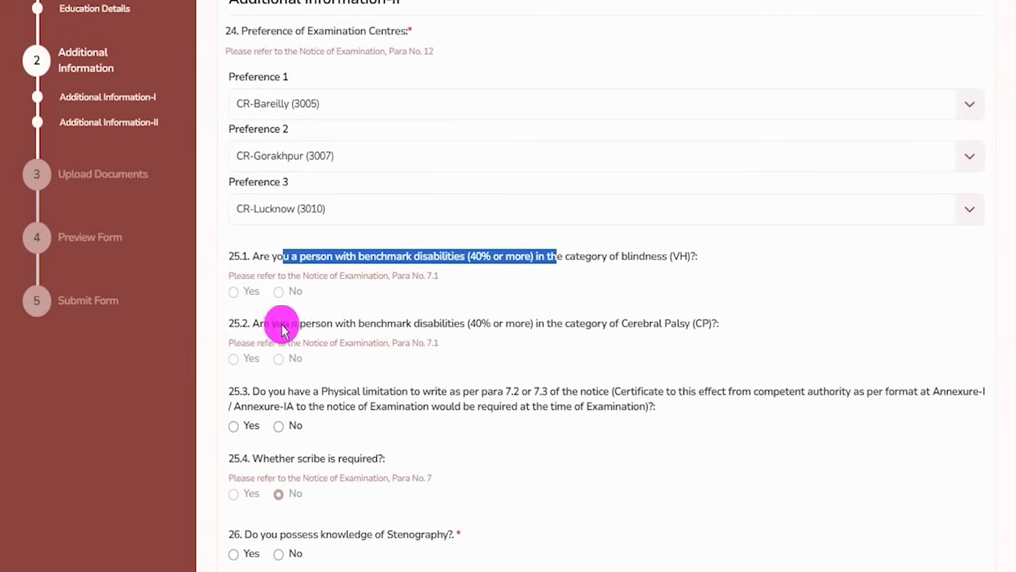
left_click_drag(264, 323, 680, 328)
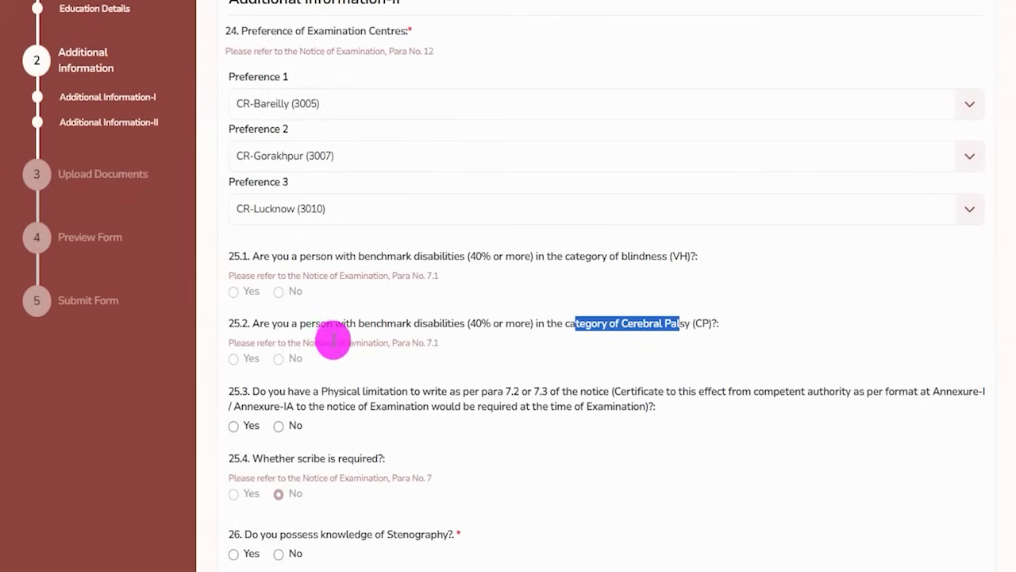
Step: View the certificate upload field under a Yes answer to the physical limitation question, and set question 25.3 to No
scroll(333, 340, "down", 2)
left_click_drag(266, 233, 547, 237)
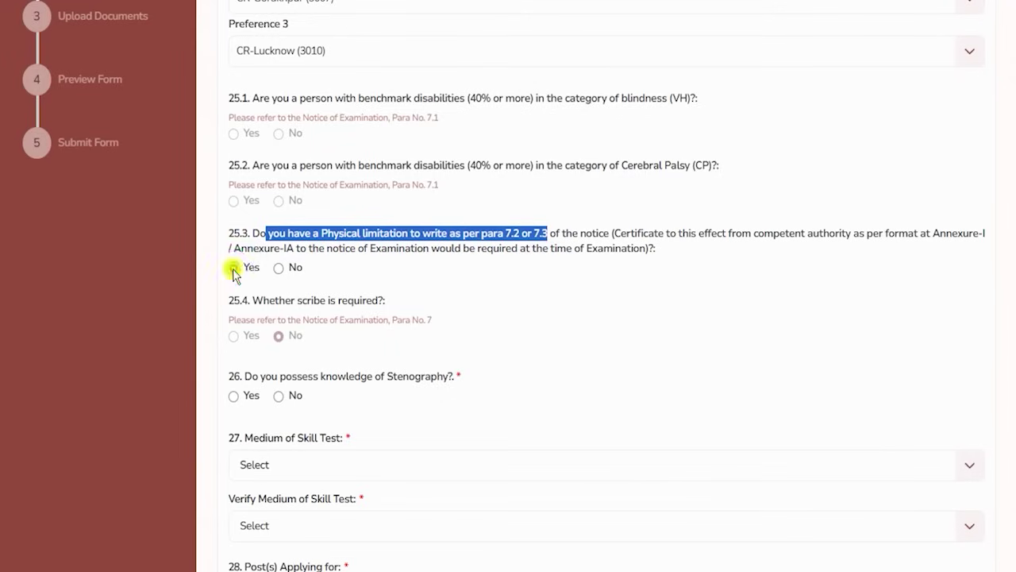
left_click(234, 268)
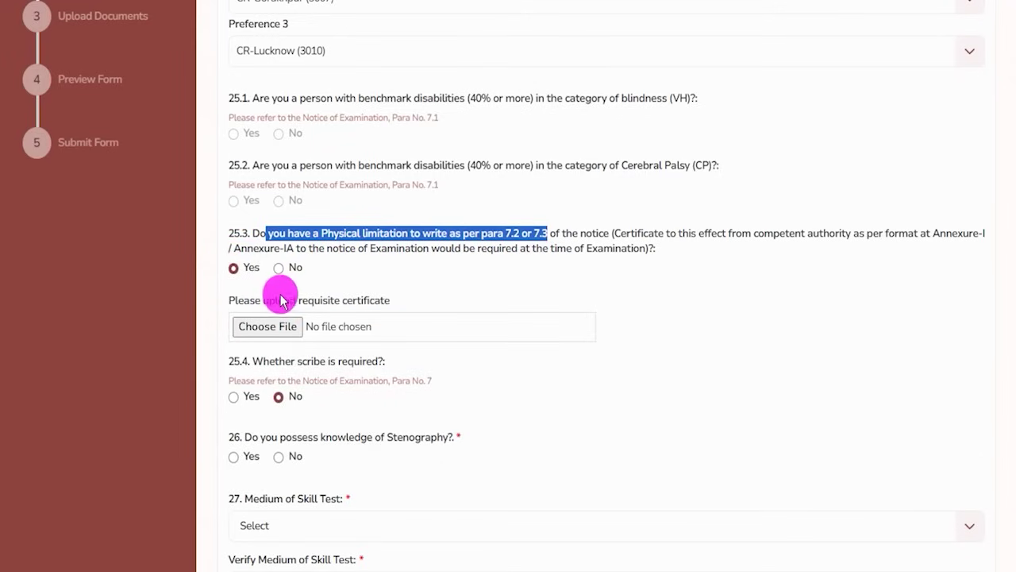
left_click_drag(274, 301, 344, 304)
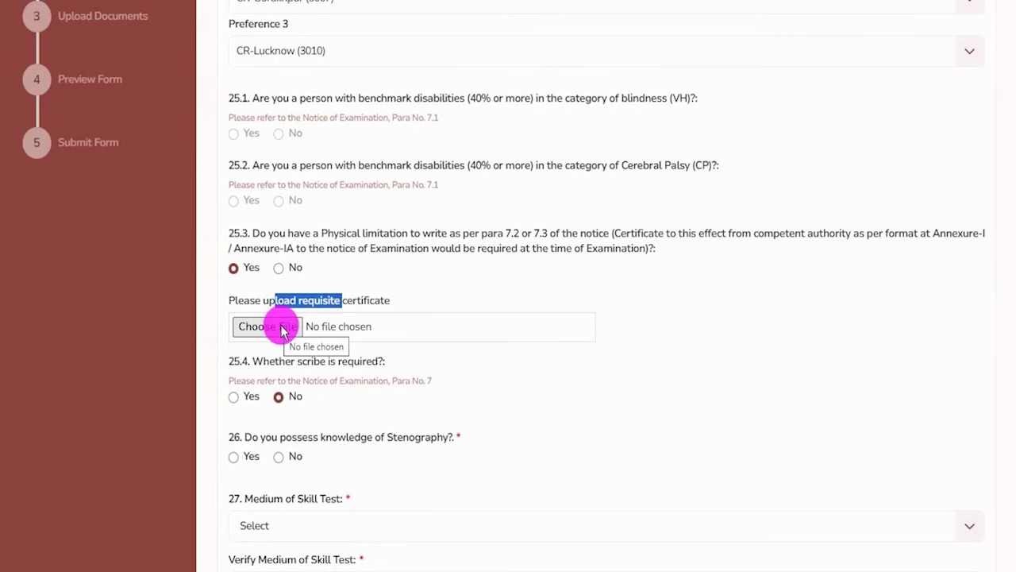
left_click_drag(327, 235, 396, 232)
left_click(278, 267)
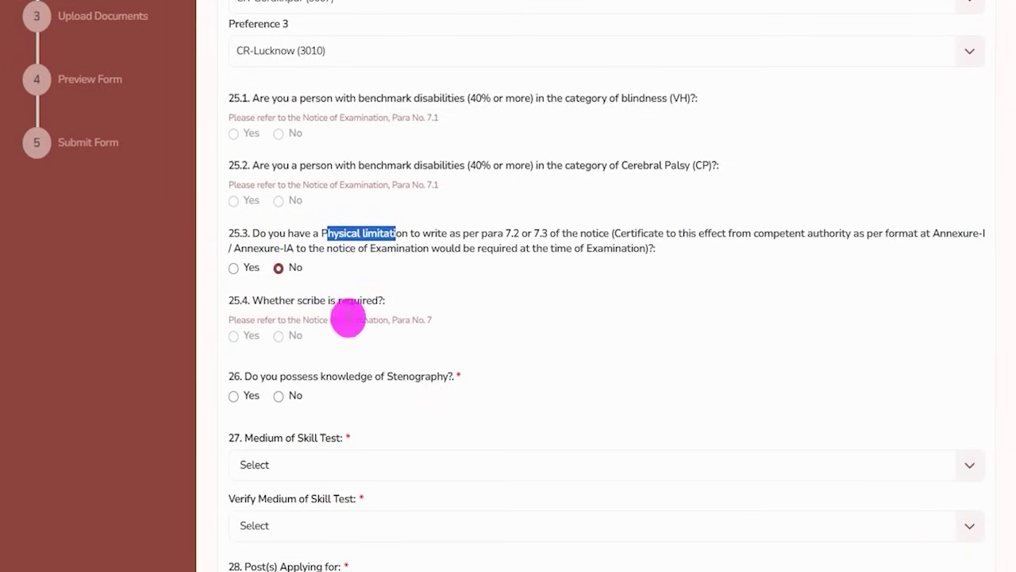
Step: Read the scribe requirement question and answer Yes to possessing knowledge of Stenography
left_click_drag(271, 299, 367, 307)
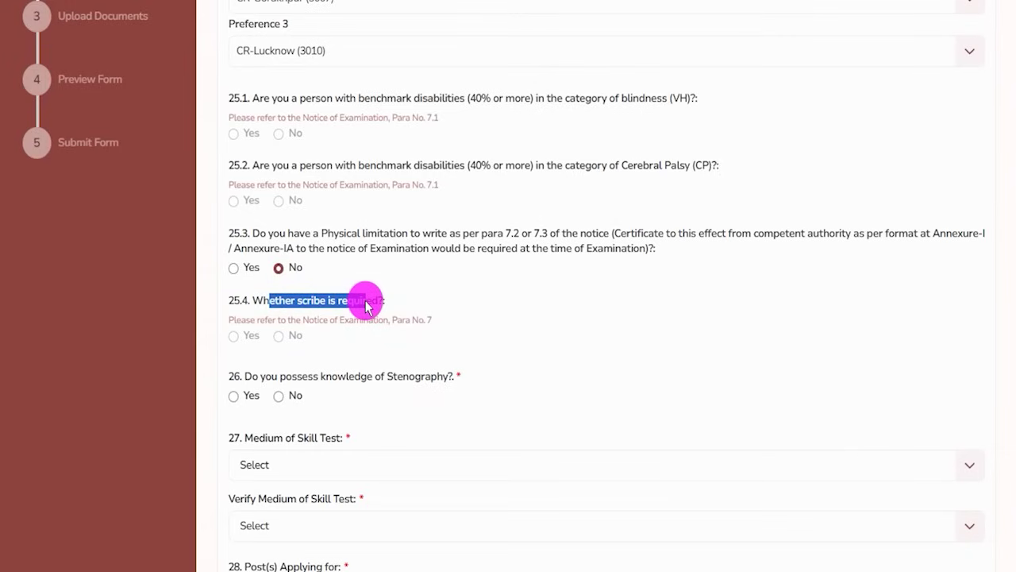
scroll(366, 305, "down", 2)
left_click_drag(245, 219, 414, 218)
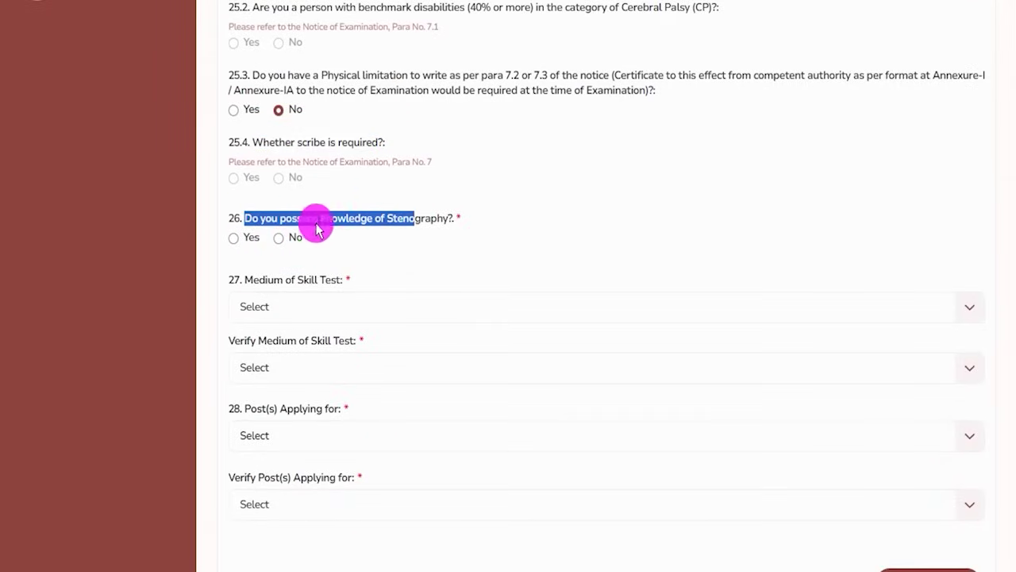
left_click(234, 239)
Step: Choose Hindi as the Medium of Skill Test and again as its verification, and check that both match
left_click(304, 310)
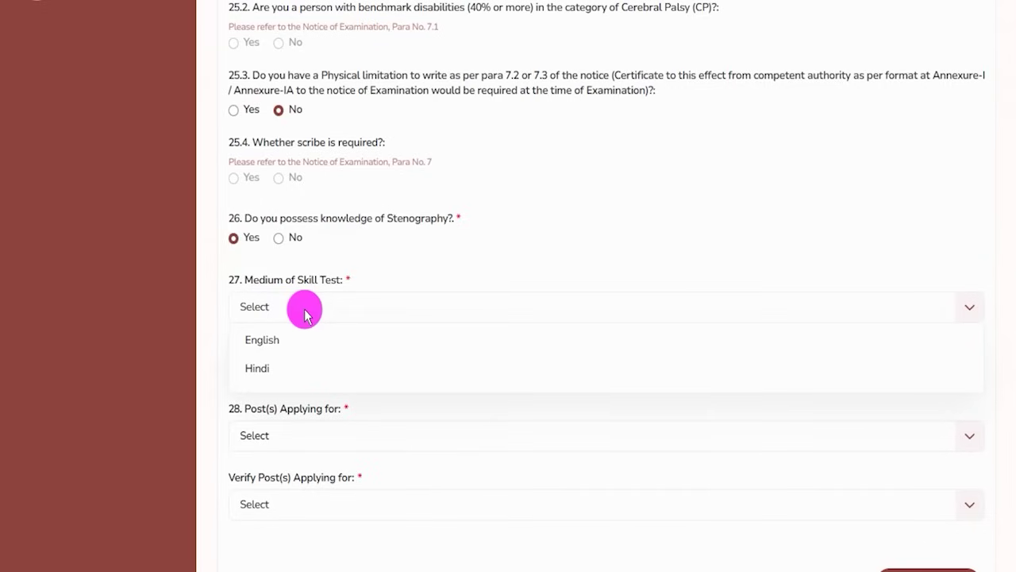
left_click(262, 370)
left_click_drag(254, 341, 327, 342)
left_click(299, 372)
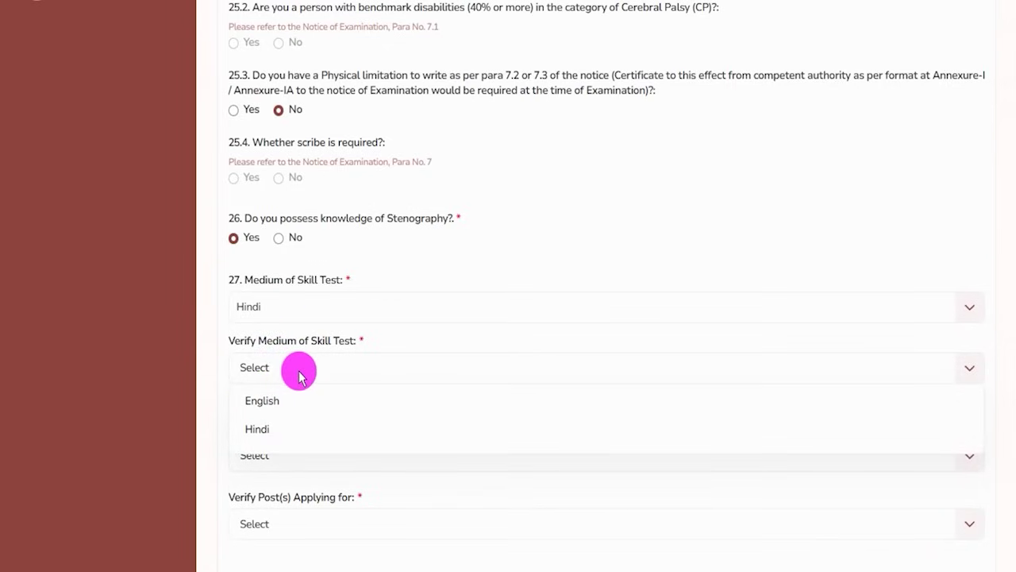
left_click(271, 430)
left_click_drag(272, 340, 297, 340)
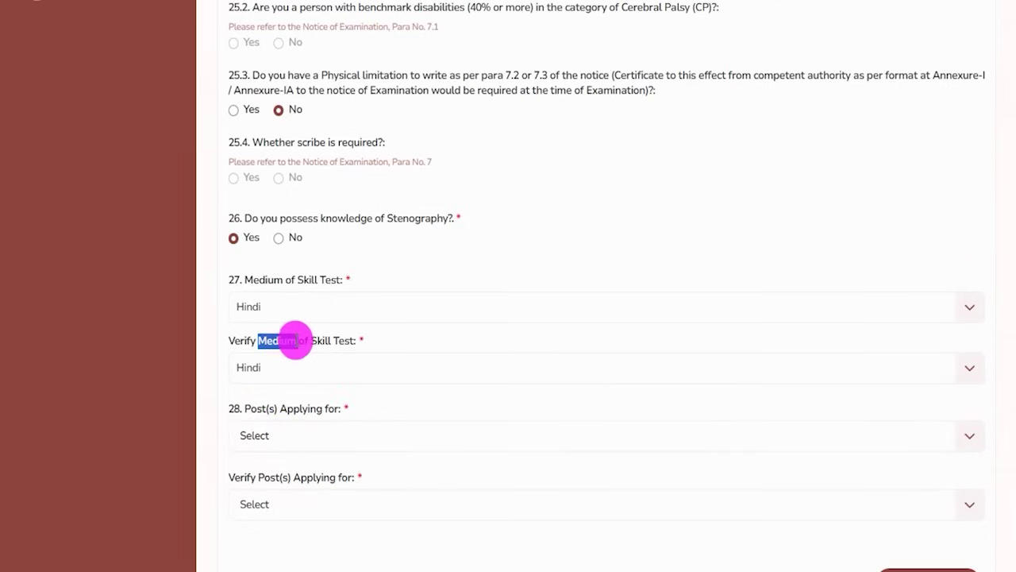
left_click(267, 303)
left_click(268, 305)
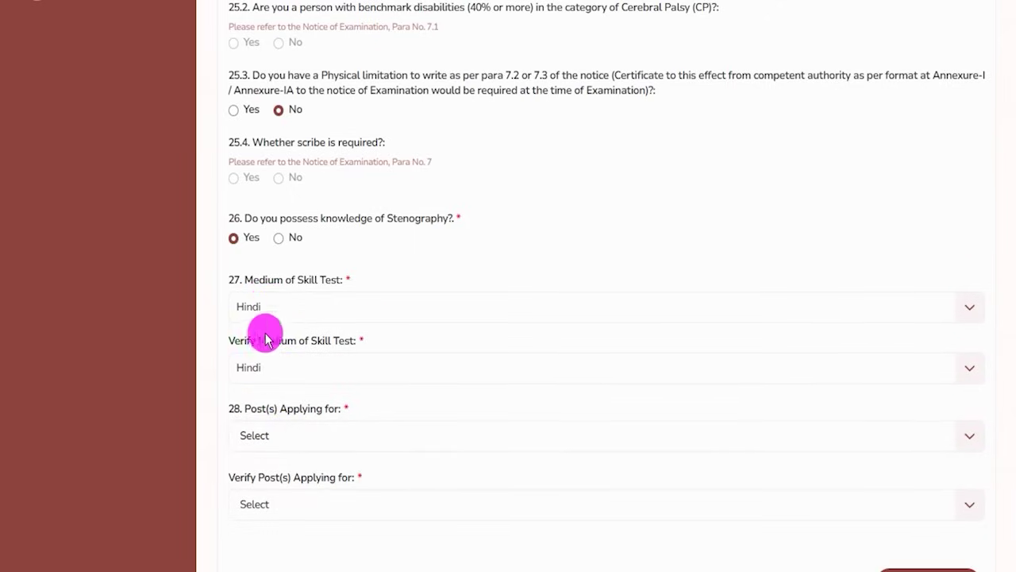
left_click(263, 364)
left_click(262, 364)
Step: Choose Stenographer Grade 'C' & Stenographer Grade 'D' as the posts applied for, with matching verification, and save Additional Information-II
scroll(334, 342, "down", 2)
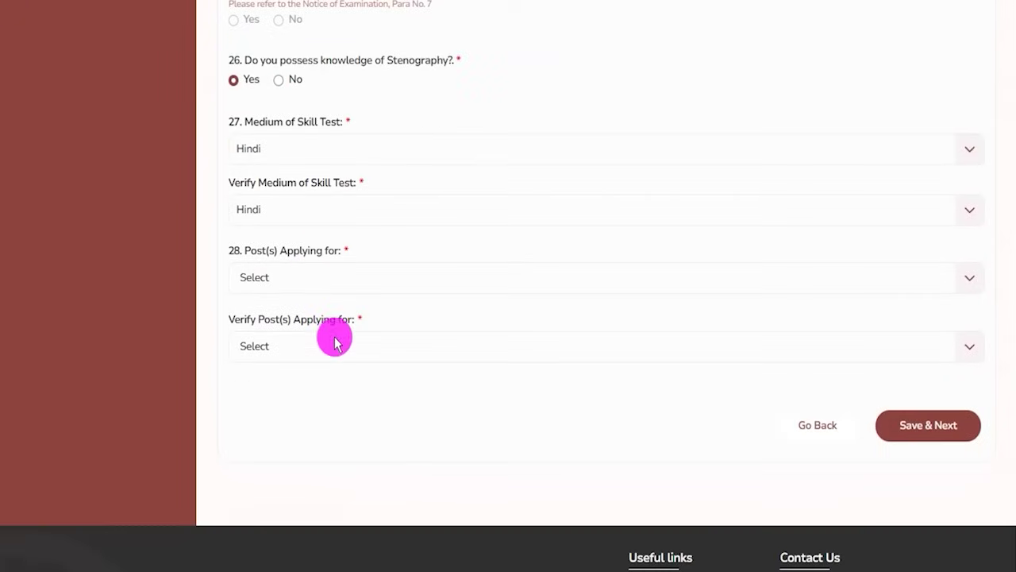
left_click(307, 282)
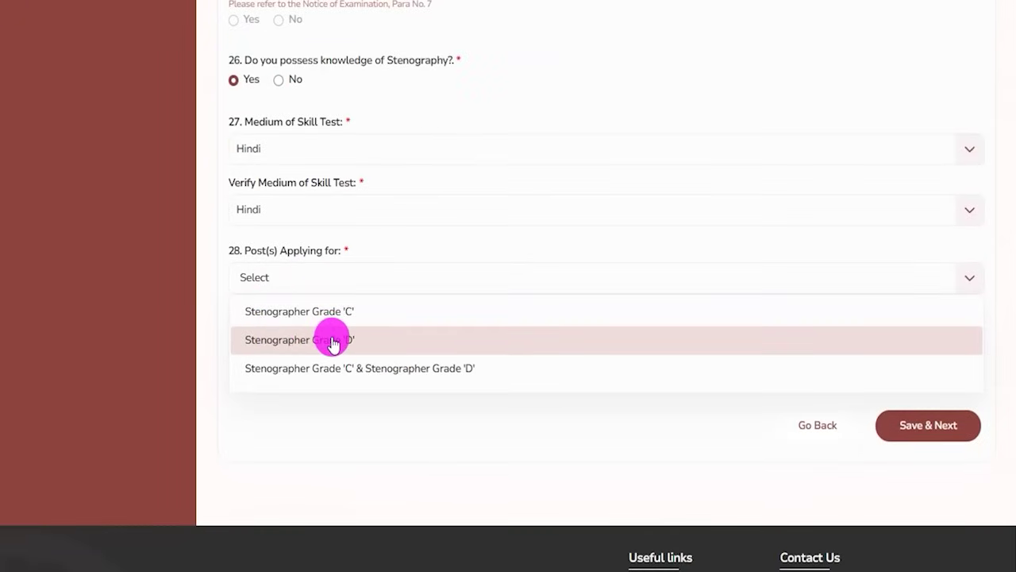
left_click(418, 370)
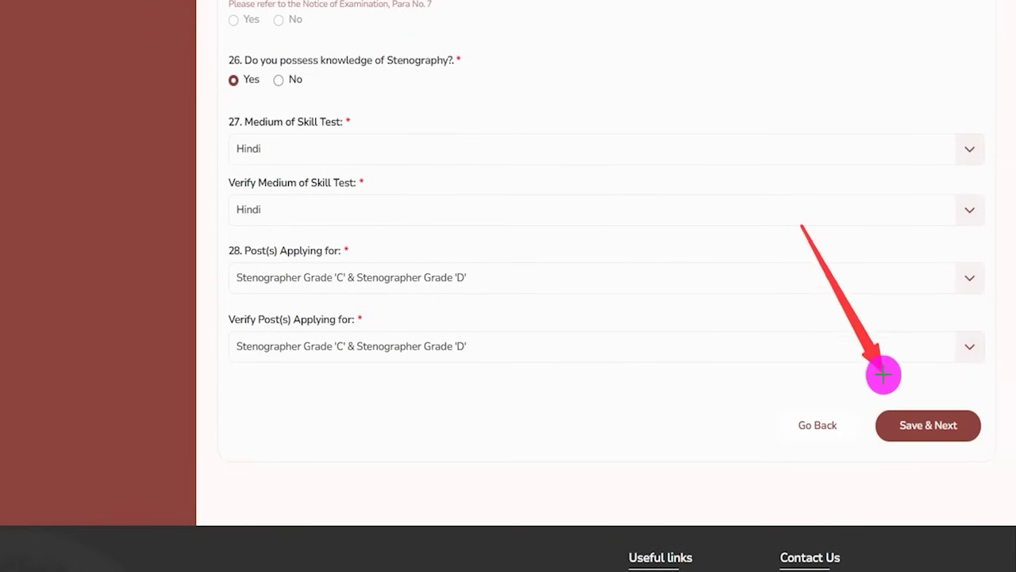
left_click(894, 414)
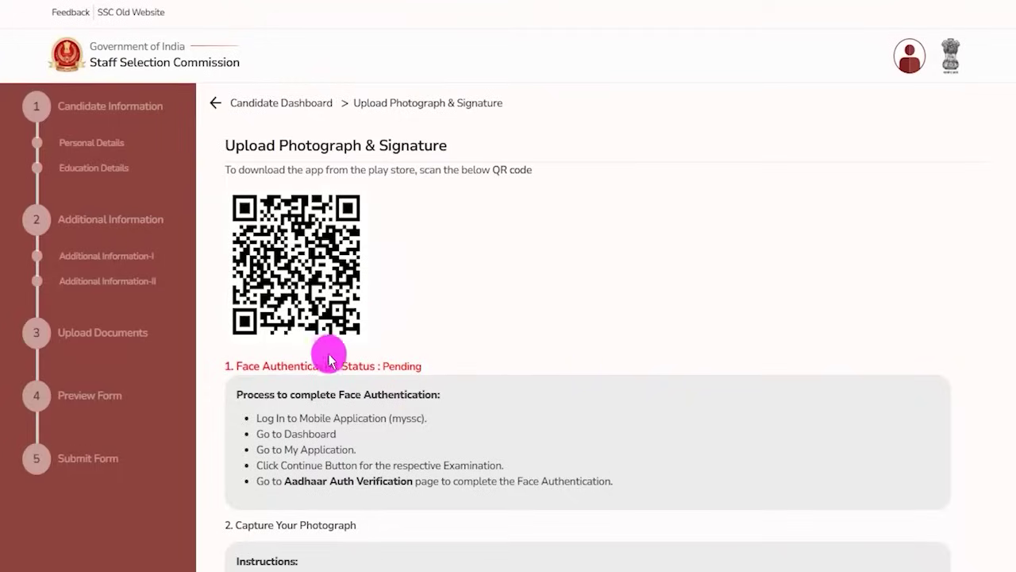
Step: Examine the face authentication, photograph capture and signature upload sections of the Upload Photograph & Signature page
left_click_drag(246, 366, 329, 363)
scroll(332, 362, "down", 5)
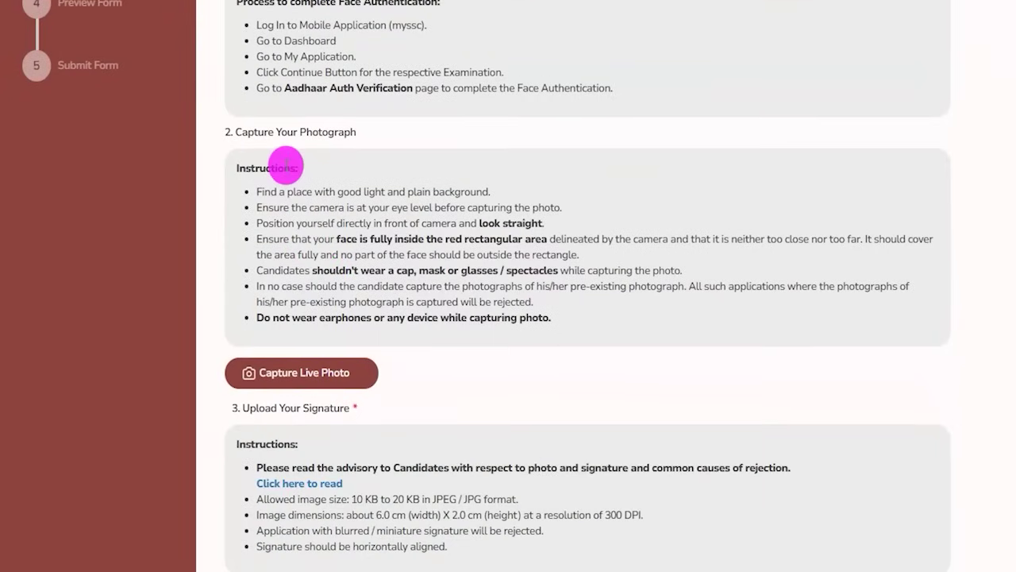
left_click_drag(257, 132, 356, 131)
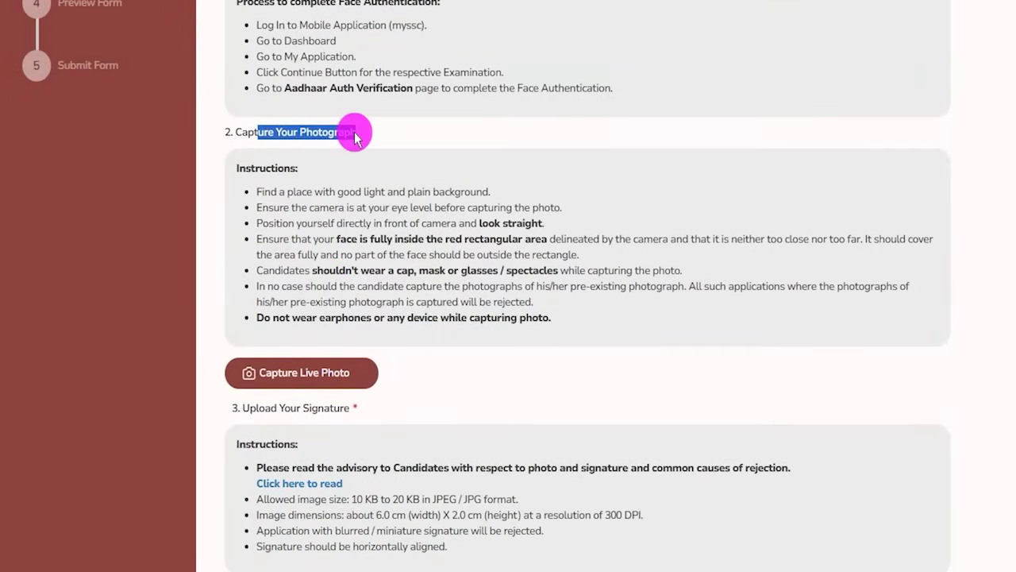
left_click_drag(241, 408, 338, 413)
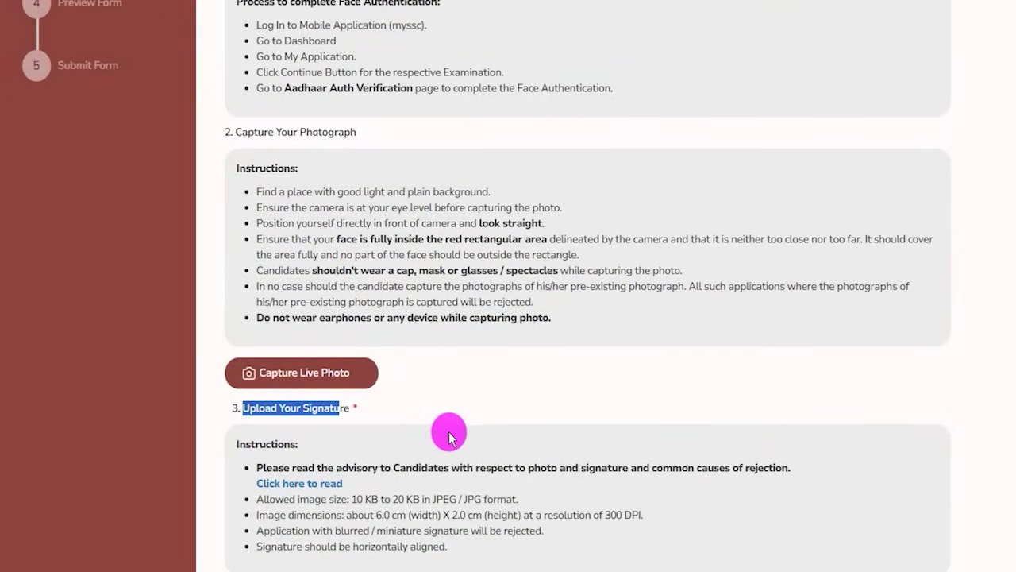
Step: Return to the app download QR code and switch to the AadhaarFaceRD app's page on Google Play
scroll(448, 433, "up", 3)
scroll(449, 435, "up", 2)
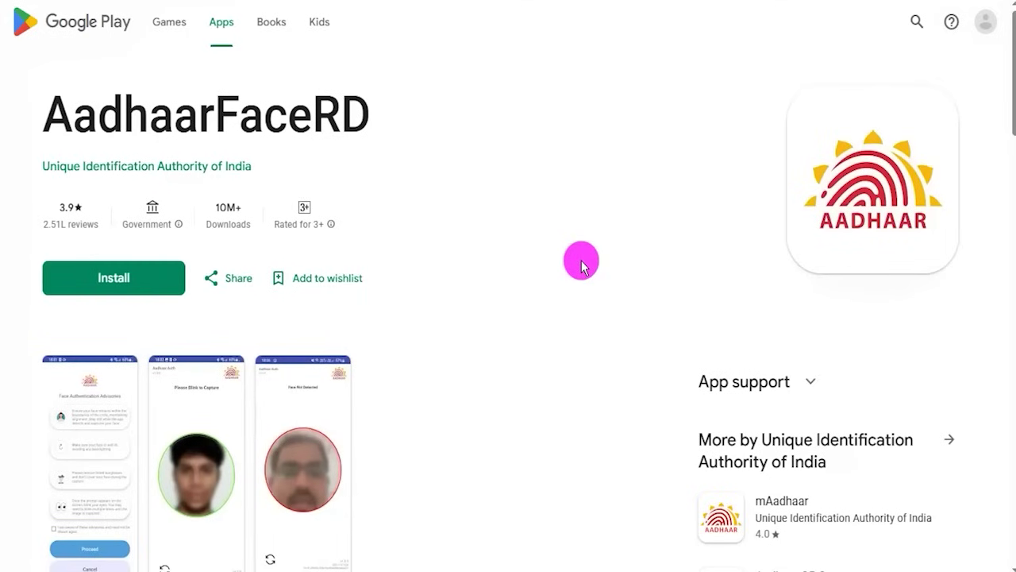
left_click_drag(59, 118, 370, 113)
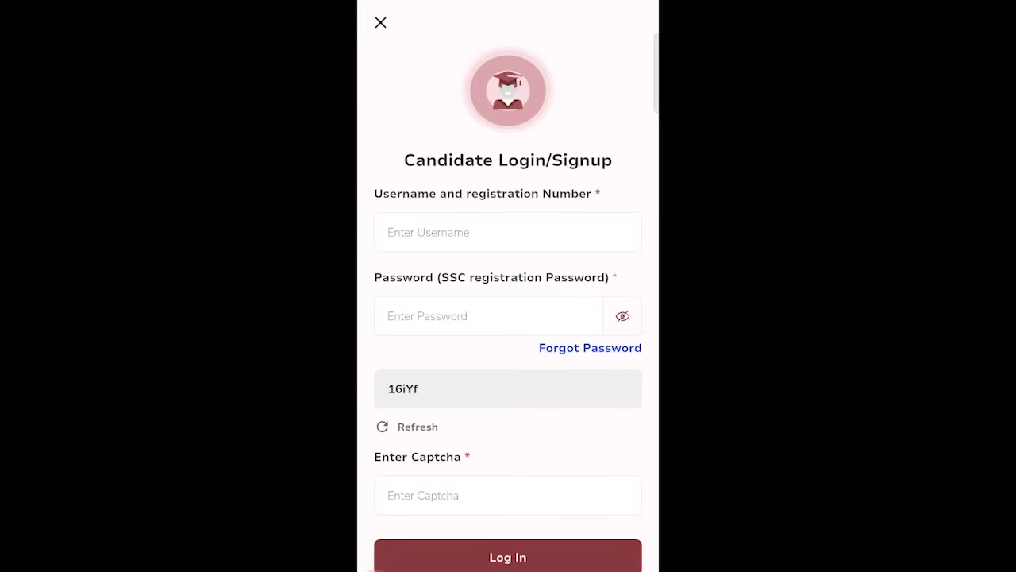
Step: Switch to the myssc mobile app and open the dashboard's My Applications list with the Stenographer 2025 application
scroll(508, 317, "down", 1)
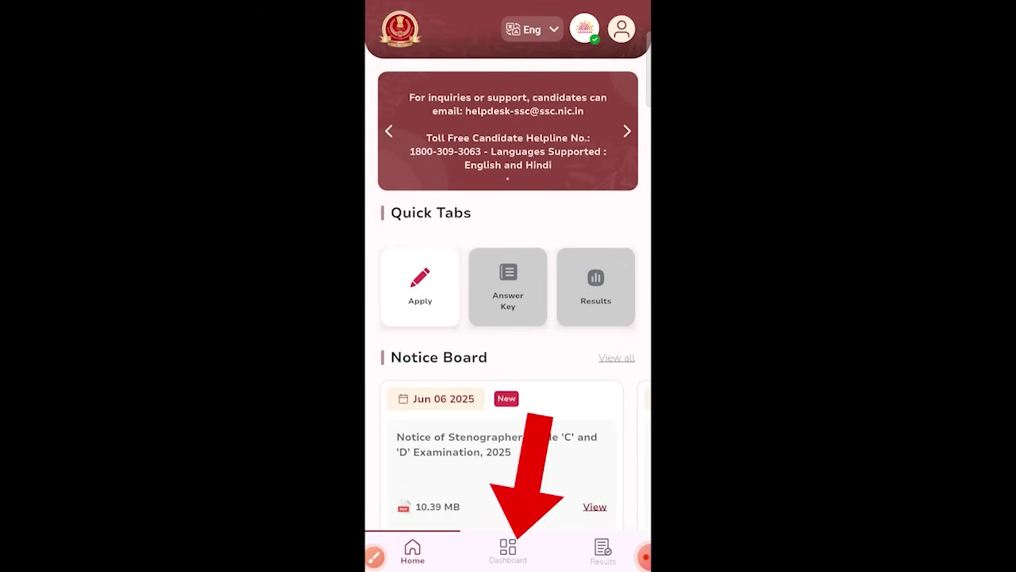
left_click(508, 549)
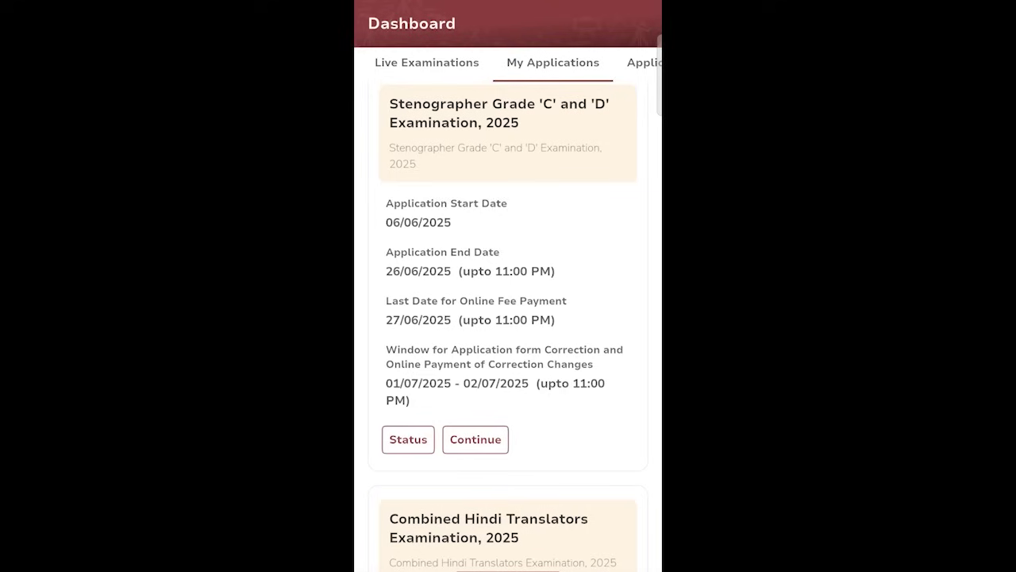
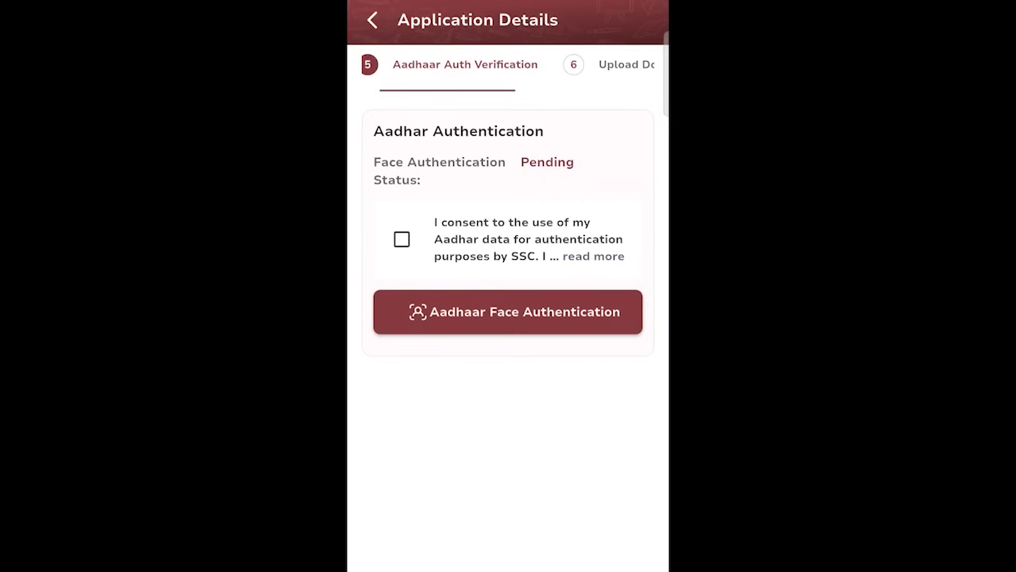
Step: Consent to the use of Aadhaar data for authentication on the application's Aadhaar Auth Verification page
left_click(402, 239)
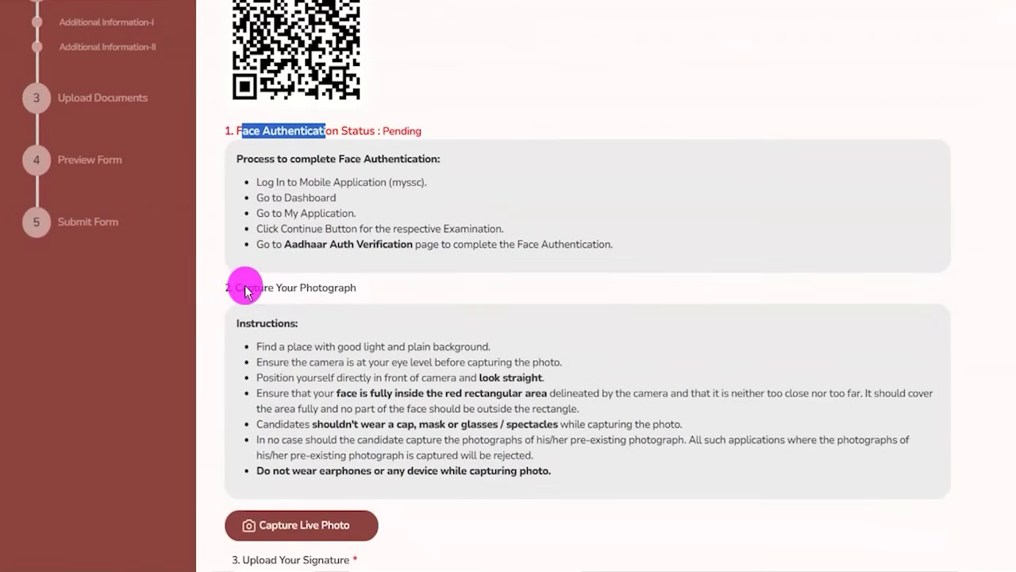
Step: Examine the Capture Your Photograph and Upload Your Signature requirements on the website's document upload page
left_click_drag(247, 288, 323, 290)
scroll(302, 288, "down", 2)
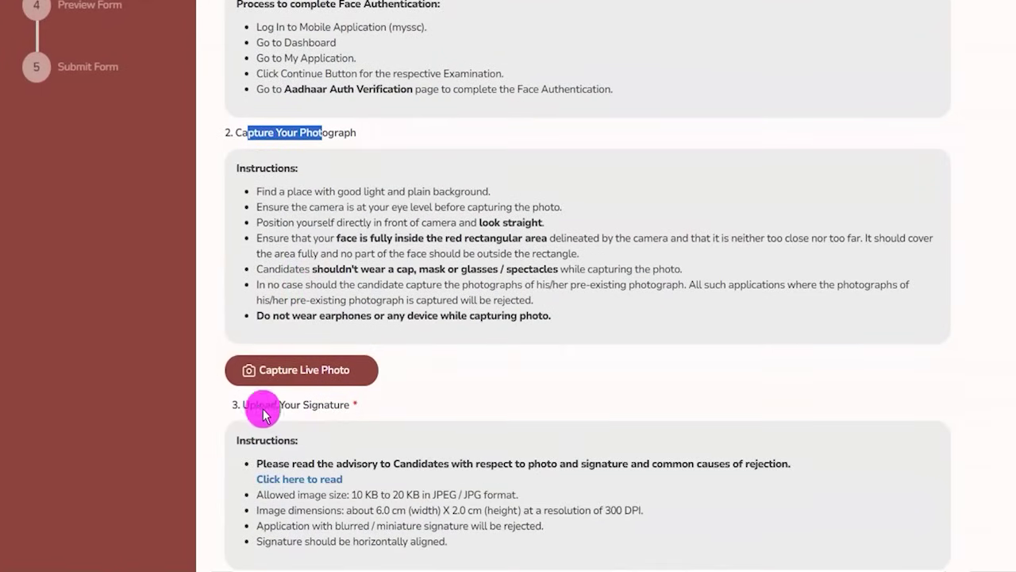
left_click(255, 408)
left_click_drag(256, 408, 329, 404)
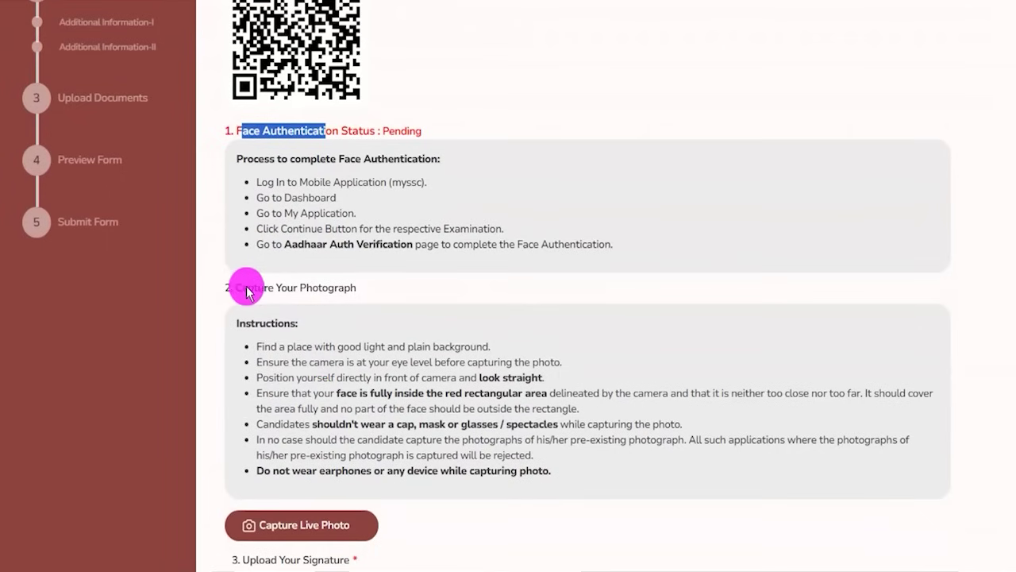
left_click_drag(247, 287, 323, 290)
scroll(324, 290, "down", 2)
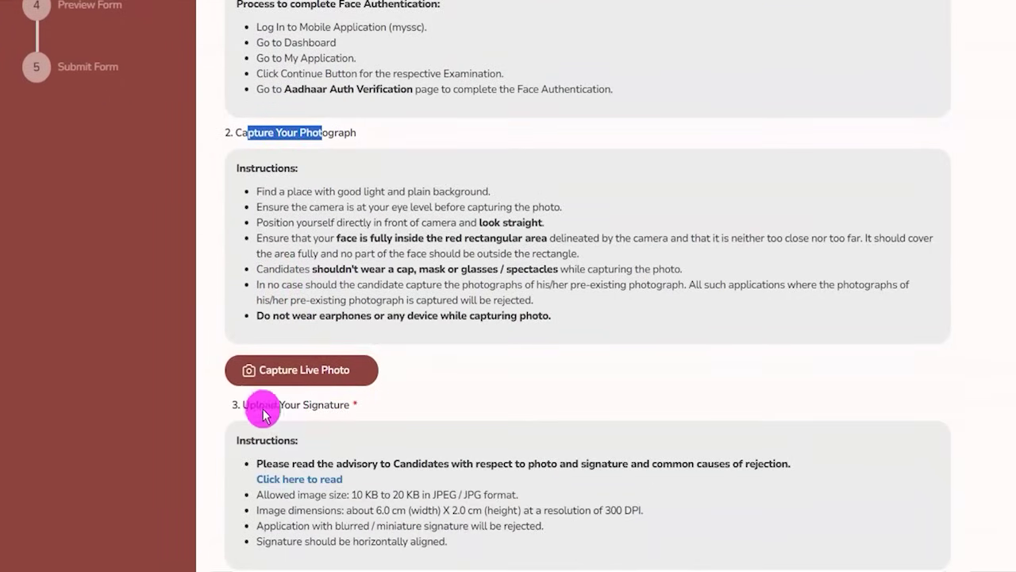
left_click_drag(256, 408, 318, 399)
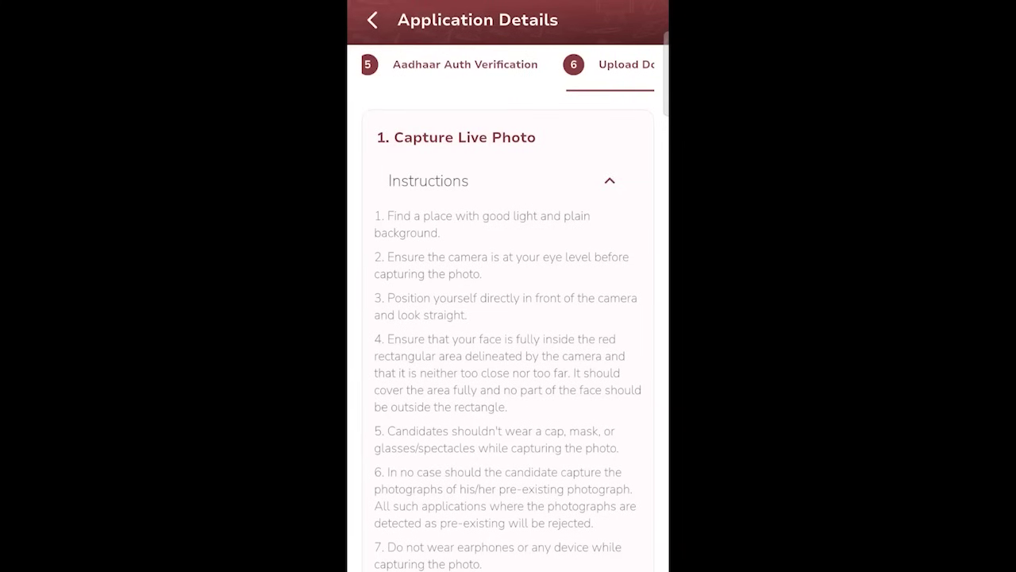
Step: Read the live photo instructions on lighting, camera position, face placement in the red rectangle, and forbidden caps, mask, glasses or earphones
scroll(508, 339, "down", 3)
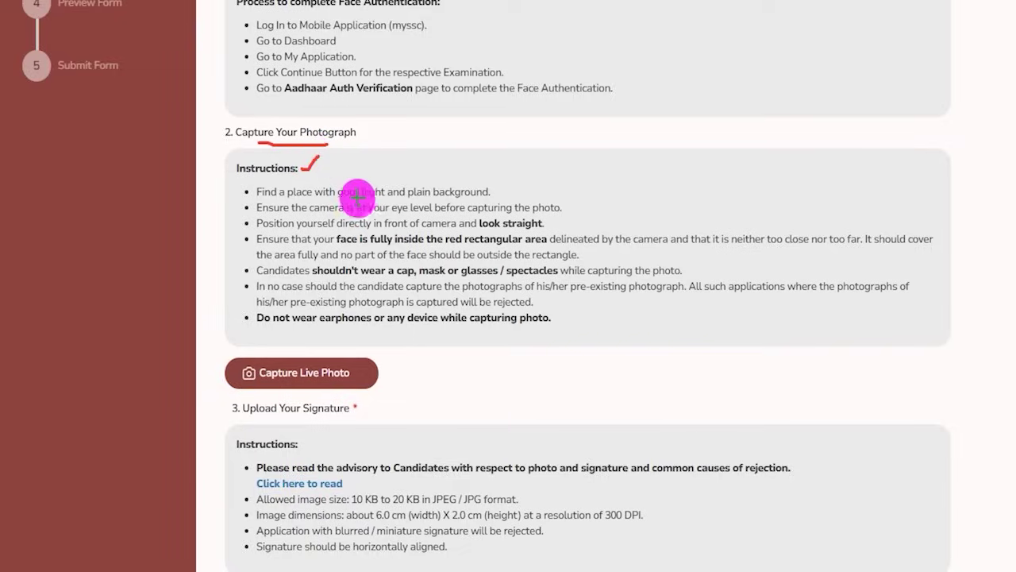
left_click_drag(500, 194, 523, 178)
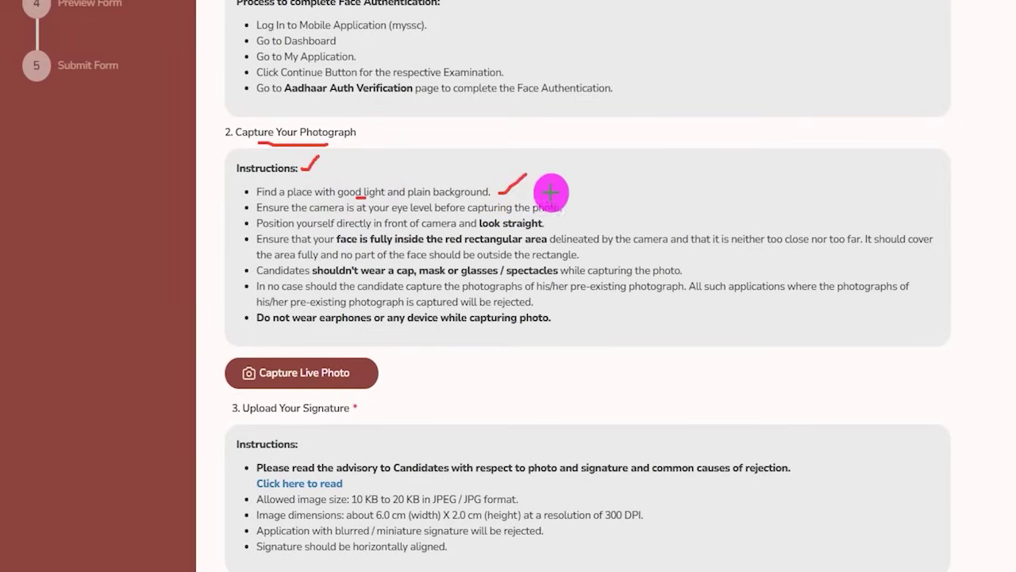
left_click_drag(577, 204, 598, 185)
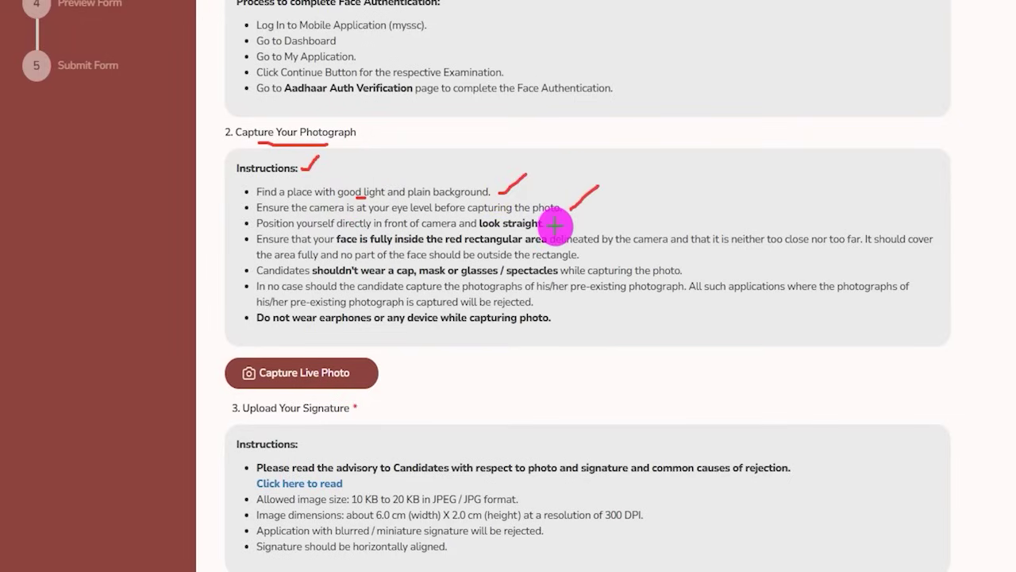
left_click_drag(556, 226, 573, 216)
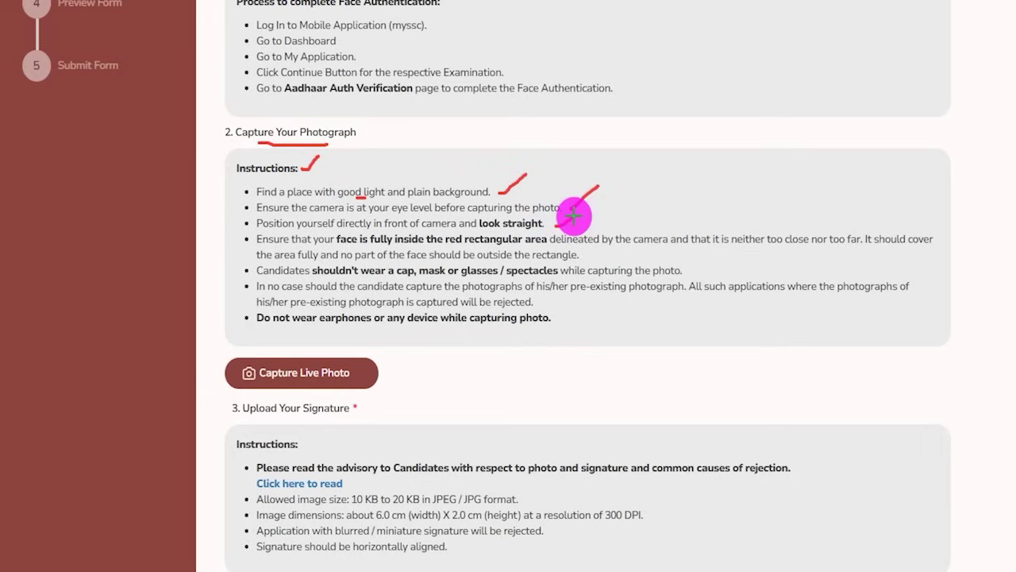
key("e")
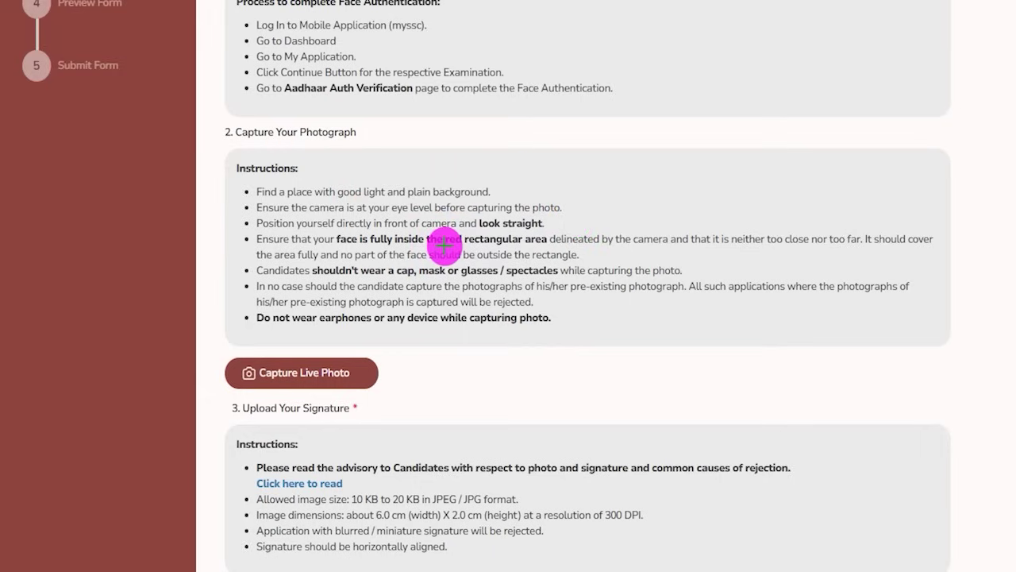
left_click_drag(440, 247, 524, 247)
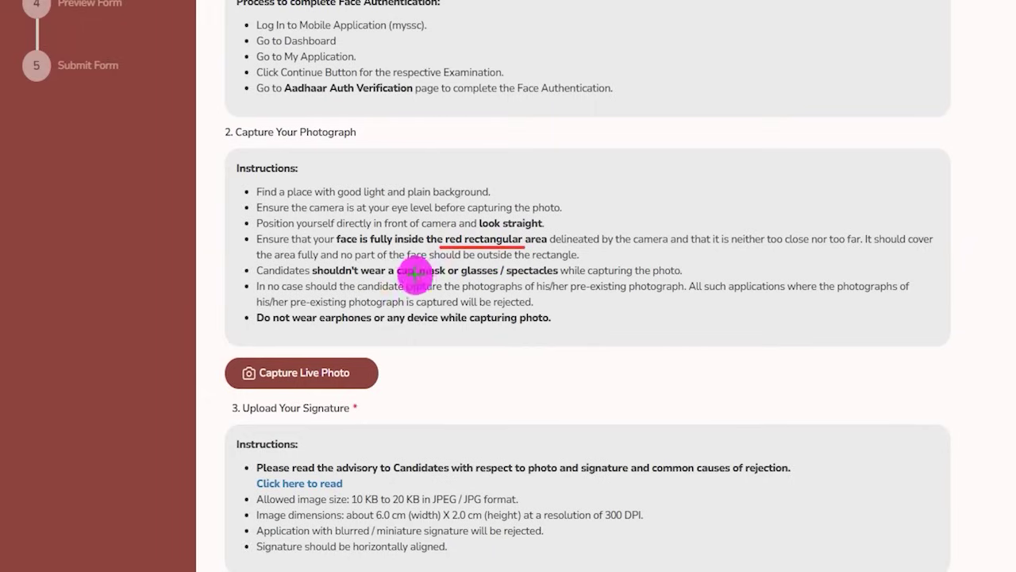
left_click_drag(337, 273, 508, 274)
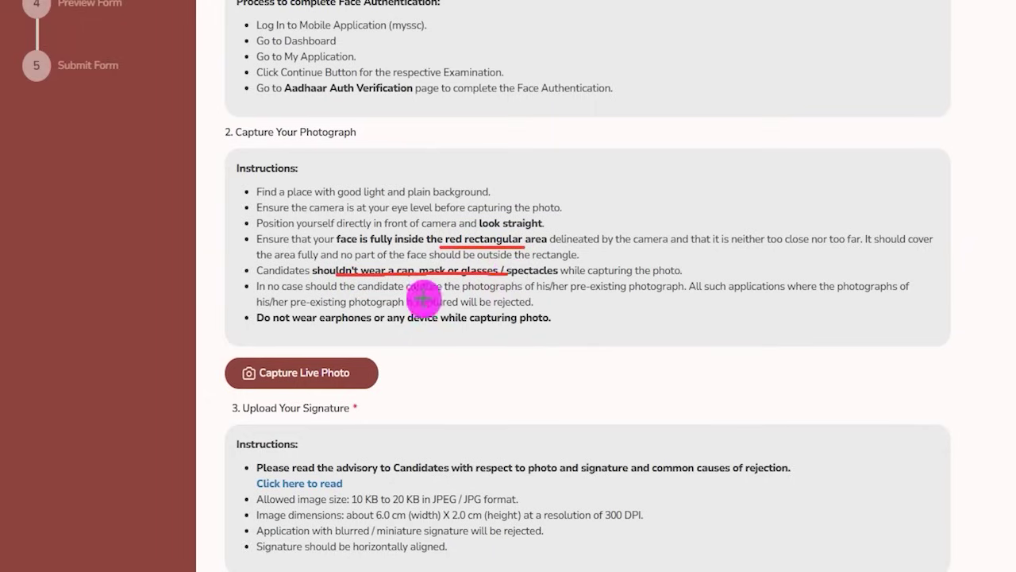
left_click_drag(340, 324, 352, 324)
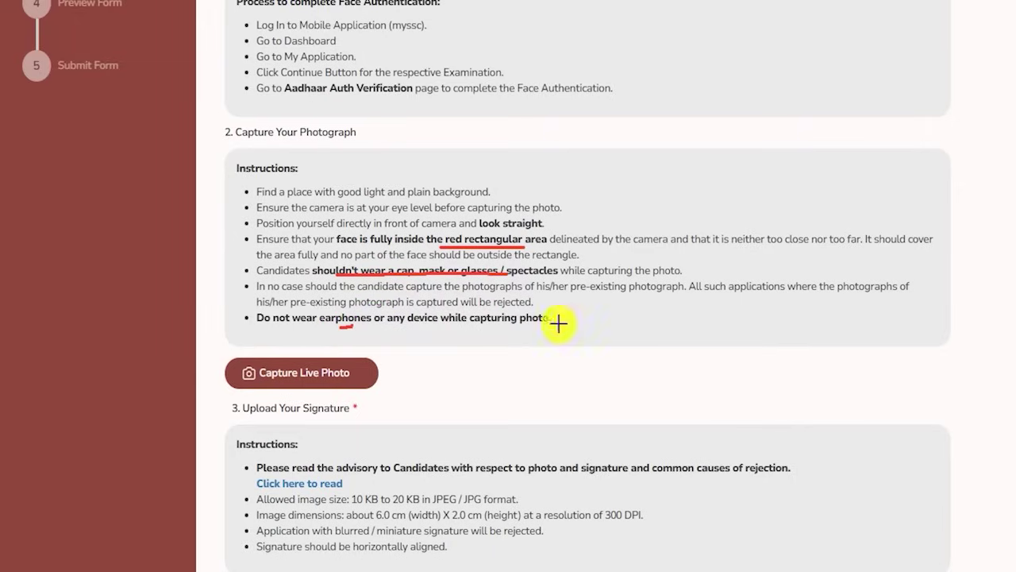
left_click_drag(558, 324, 587, 302)
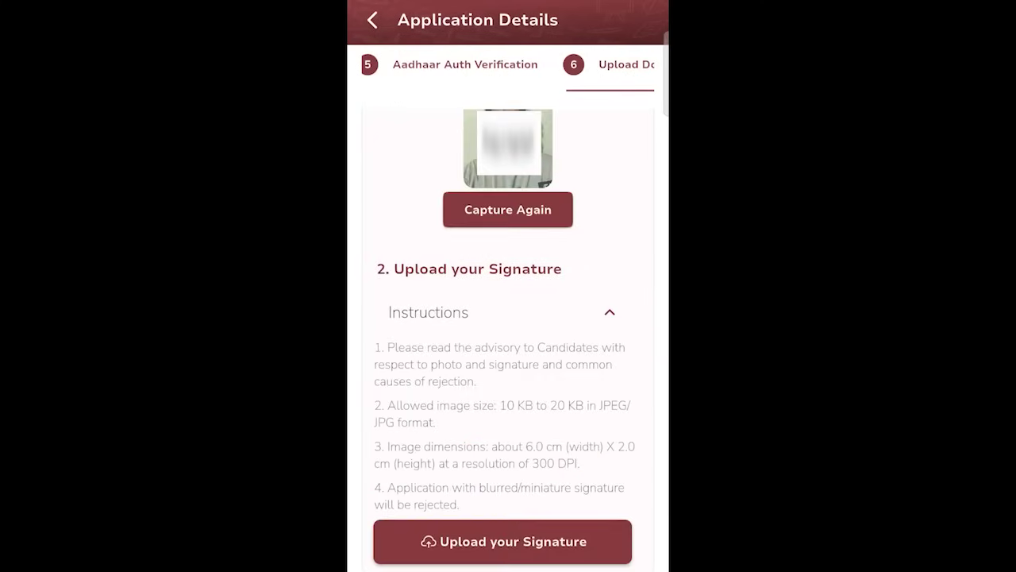
Step: Examine the signature upload instructions on allowed file size, format, image dimensions and resolution
left_click_drag(246, 172, 324, 168)
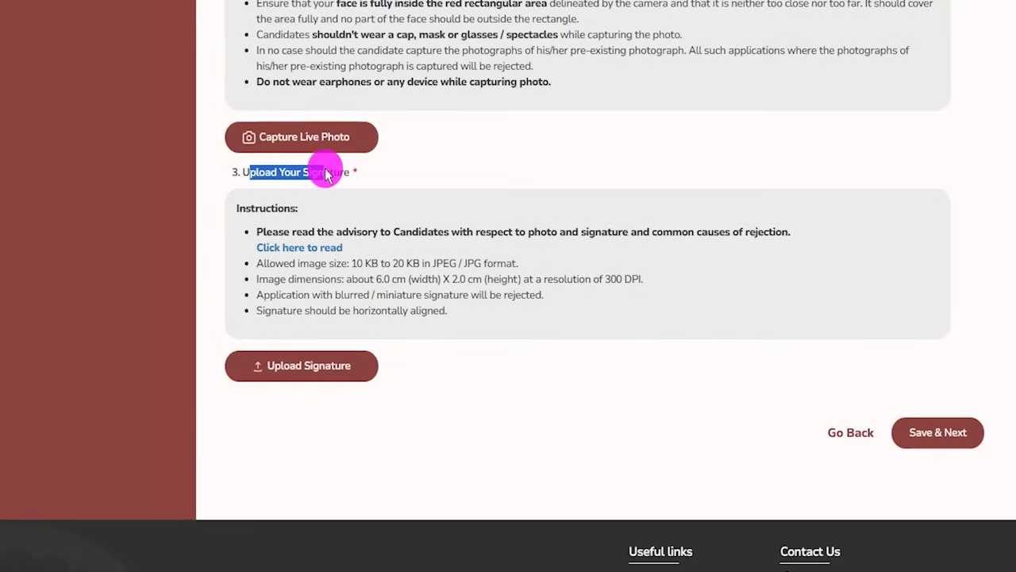
left_click_drag(353, 263, 516, 260)
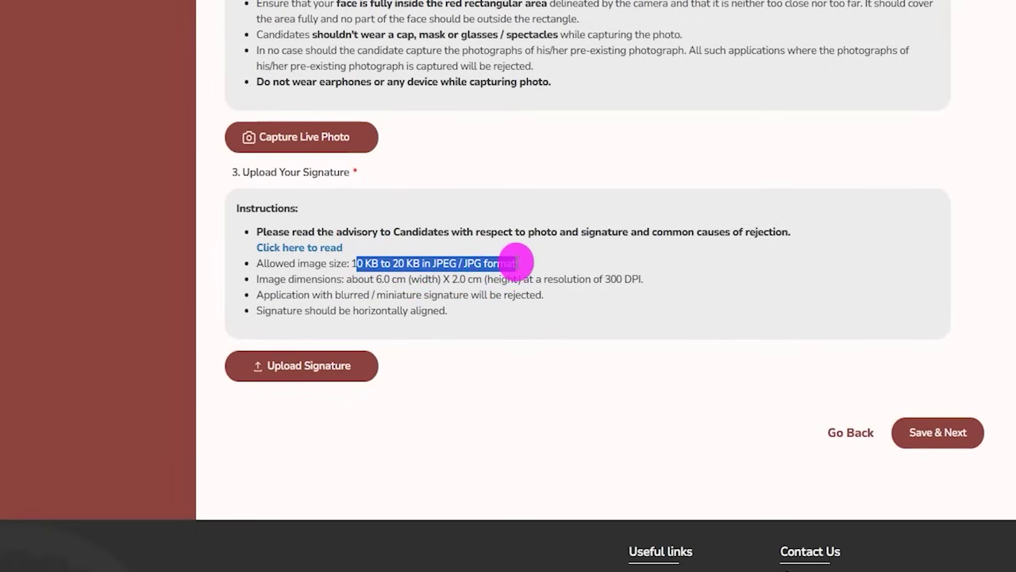
left_click_drag(377, 279, 640, 279)
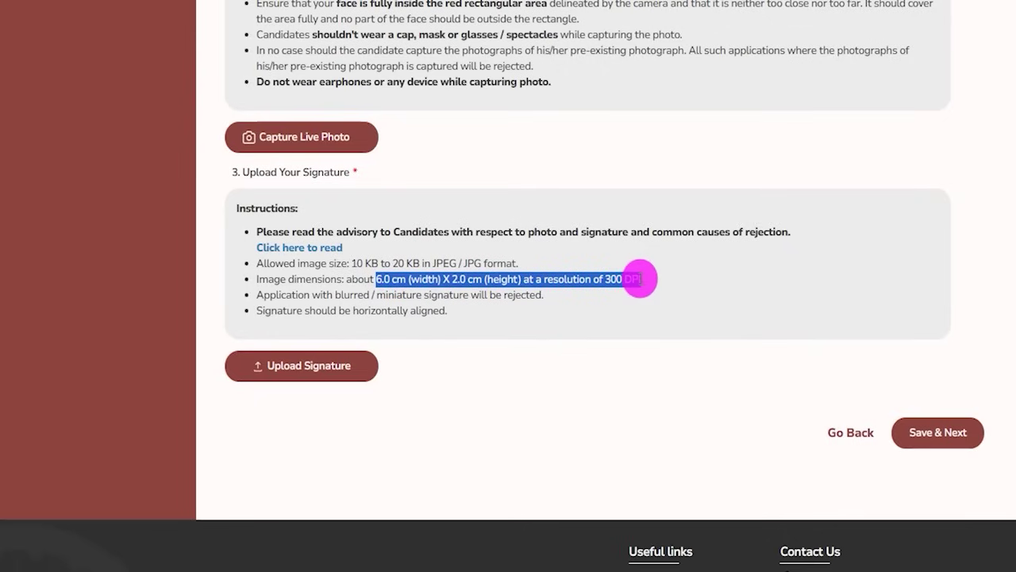
left_click_drag(354, 246, 259, 252)
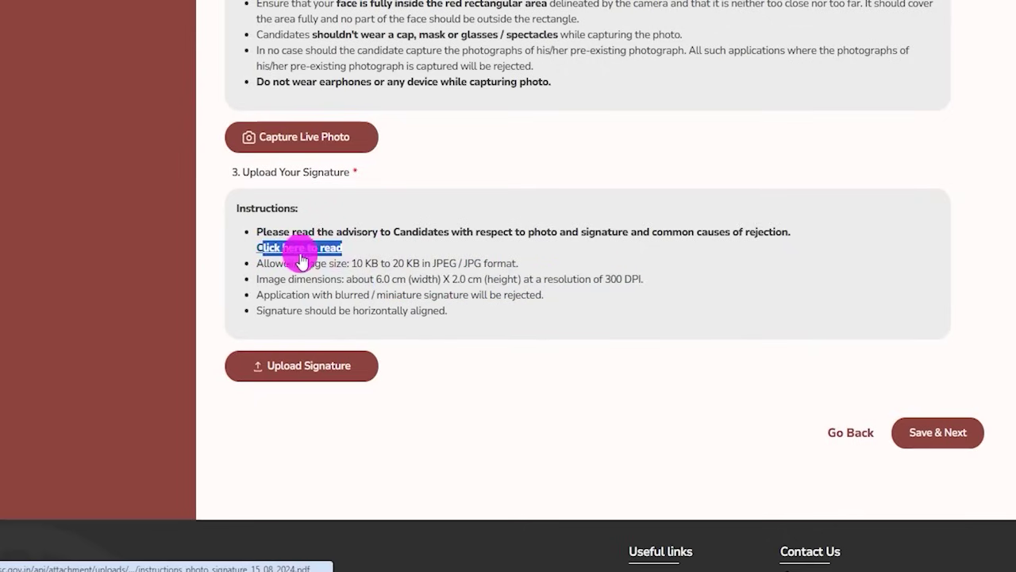
Step: Open the photo and signature advisory PDF and read its signing-box instructions through to the signature samples on page 2
left_click(252, 249)
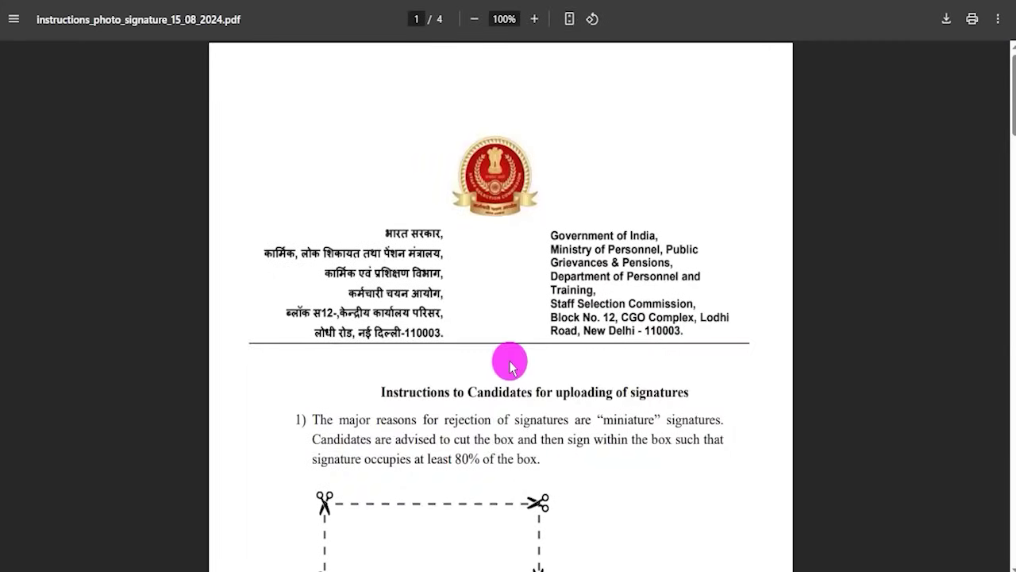
scroll(510, 366, "down", 2)
scroll(509, 366, "down", 1)
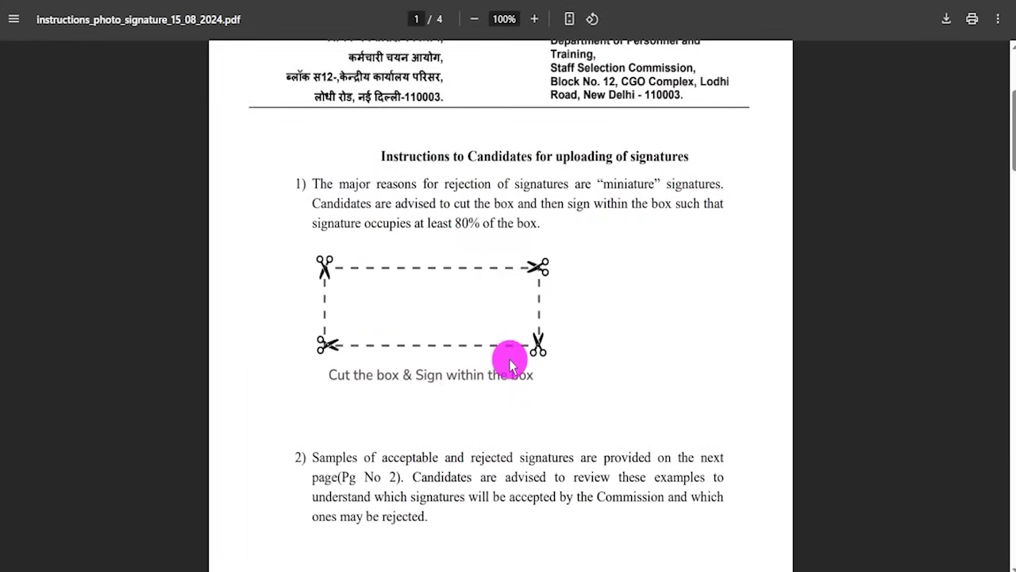
scroll(510, 366, "down", 1)
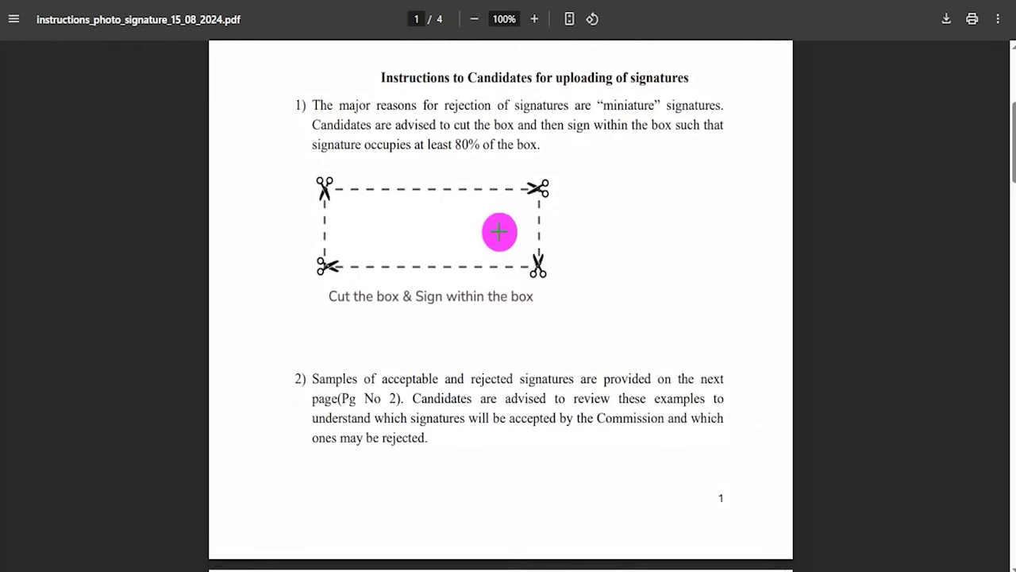
left_click_drag(497, 230, 551, 211)
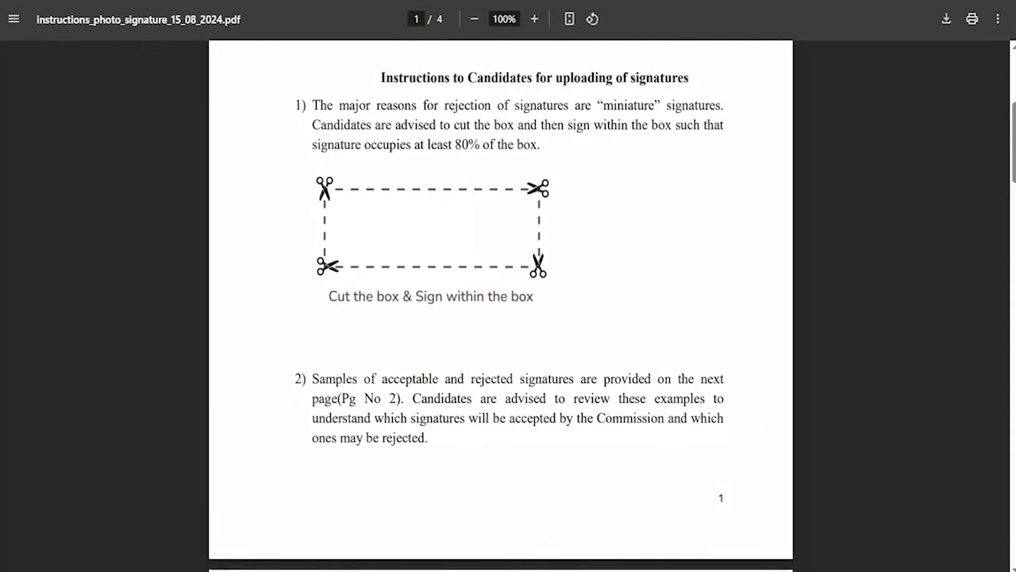
scroll(517, 347, "down", 5)
scroll(519, 353, "down", 2)
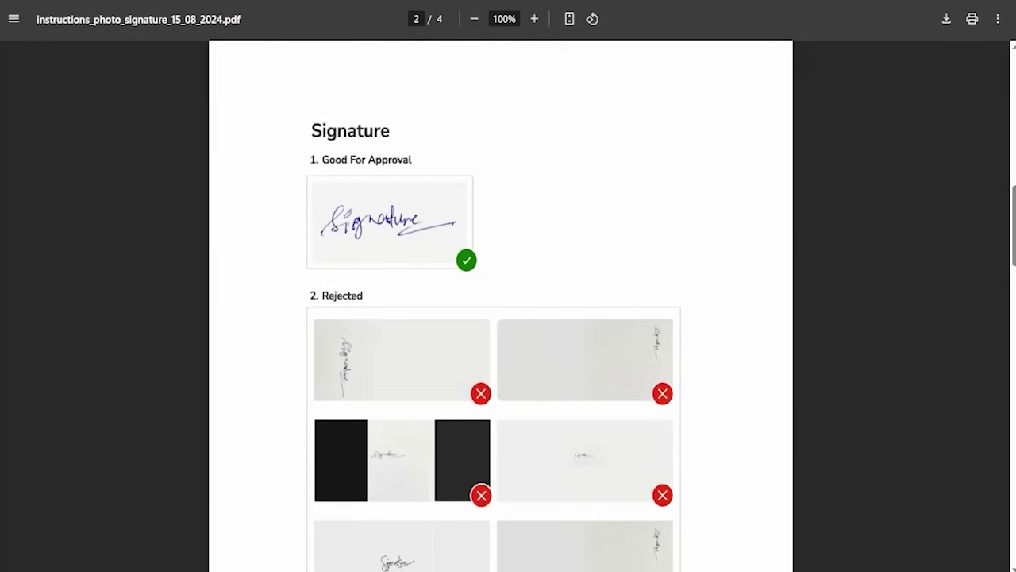
Step: Compare the signature sample that is good for approval with the rejected samples in the advisory
left_click_drag(449, 206, 520, 166)
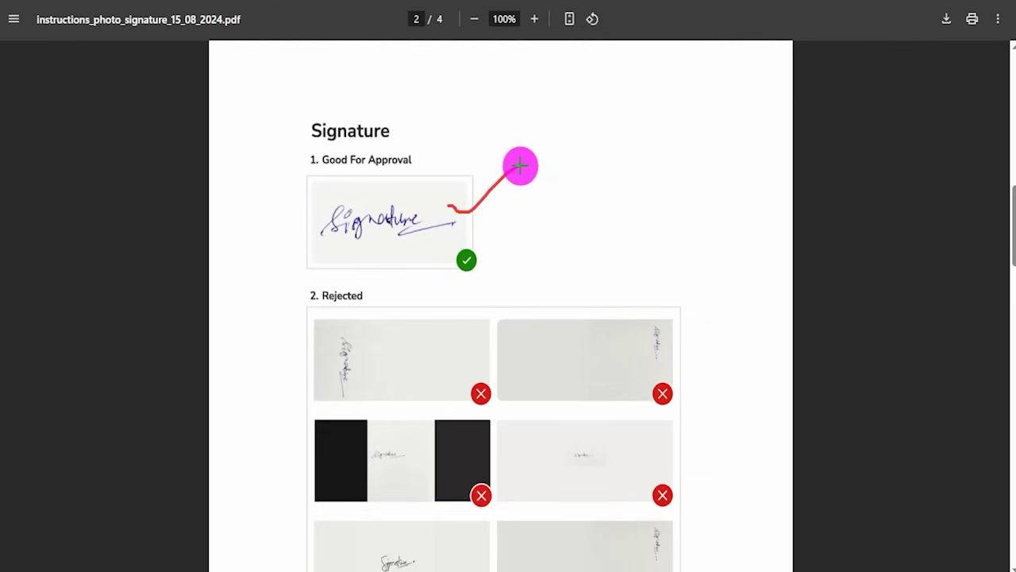
left_click_drag(377, 345, 426, 359)
left_click_drag(425, 337, 387, 366)
mouse_move(585, 359)
left_mouse_down()
mouse_move(620, 371)
mouse_move(616, 349)
left_mouse_up()
mouse_move(379, 449)
left_mouse_down()
mouse_move(404, 458)
mouse_move(389, 459)
left_mouse_up()
left_click_drag(561, 445, 602, 469)
left_click_drag(597, 450, 566, 468)
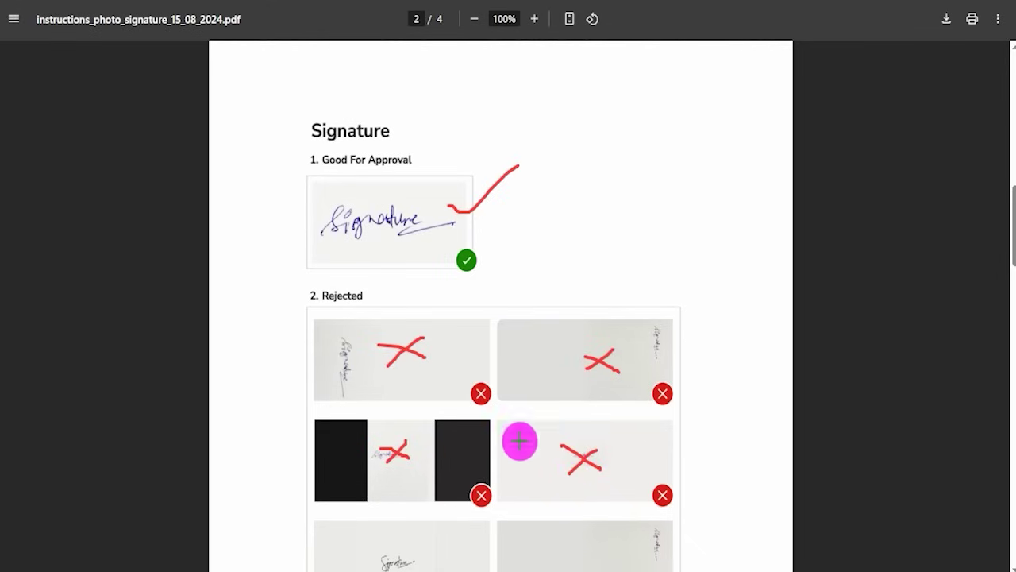
mouse_move(545, 538)
left_mouse_down()
mouse_move(585, 548)
mouse_move(549, 553)
left_mouse_up()
mouse_move(462, 544)
left_mouse_down()
mouse_move(422, 563)
mouse_move(450, 559)
left_mouse_up()
left_click_drag(431, 197, 484, 148)
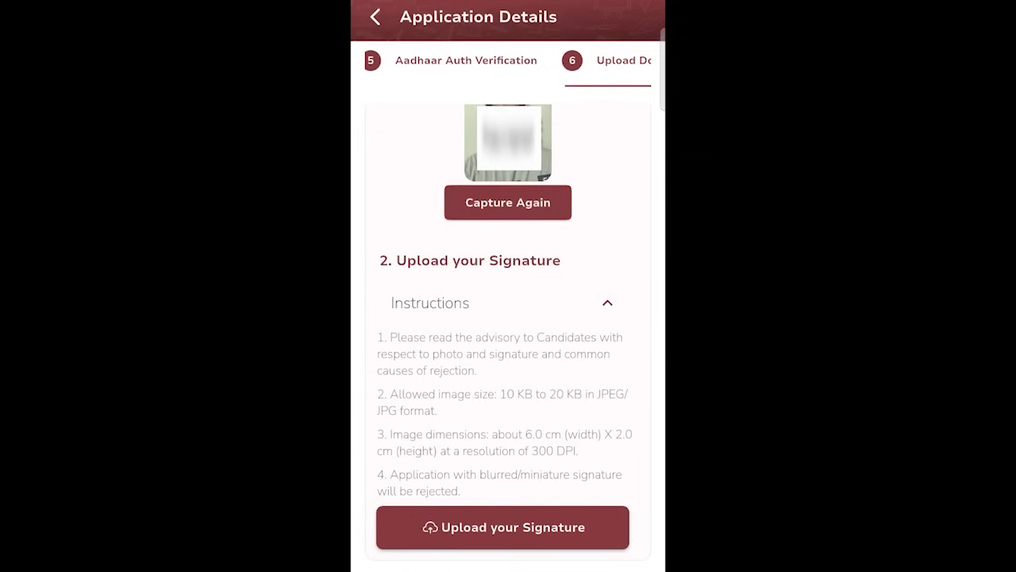
Step: Check the uploaded photograph and signature in the application preview, then save and continue to the declaration
mouse_move(607, 492)
left_mouse_down()
mouse_move(546, 502)
mouse_move(476, 569)
mouse_move(619, 524)
mouse_move(610, 492)
left_mouse_up()
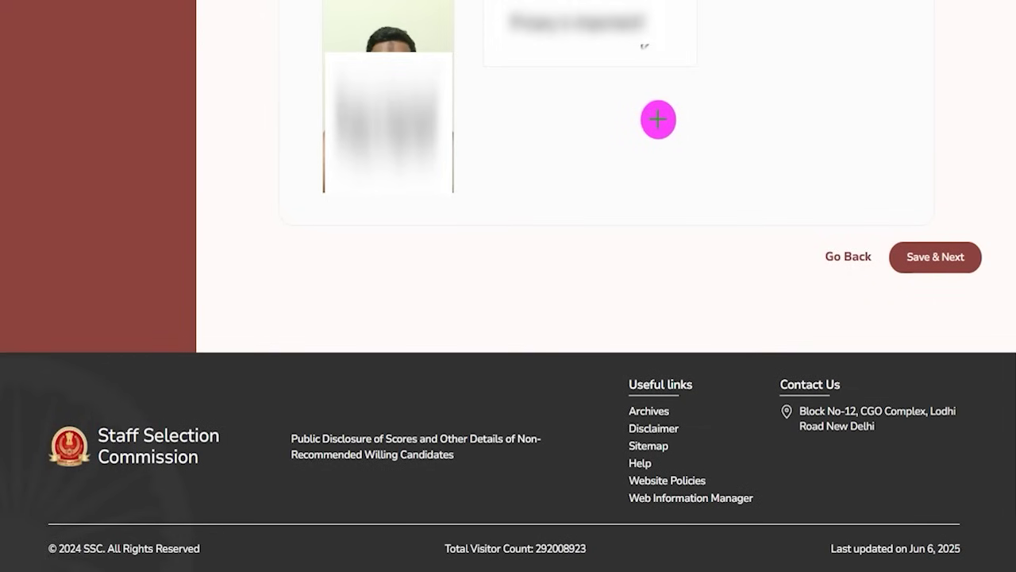
left_click_drag(581, 234, 811, 252)
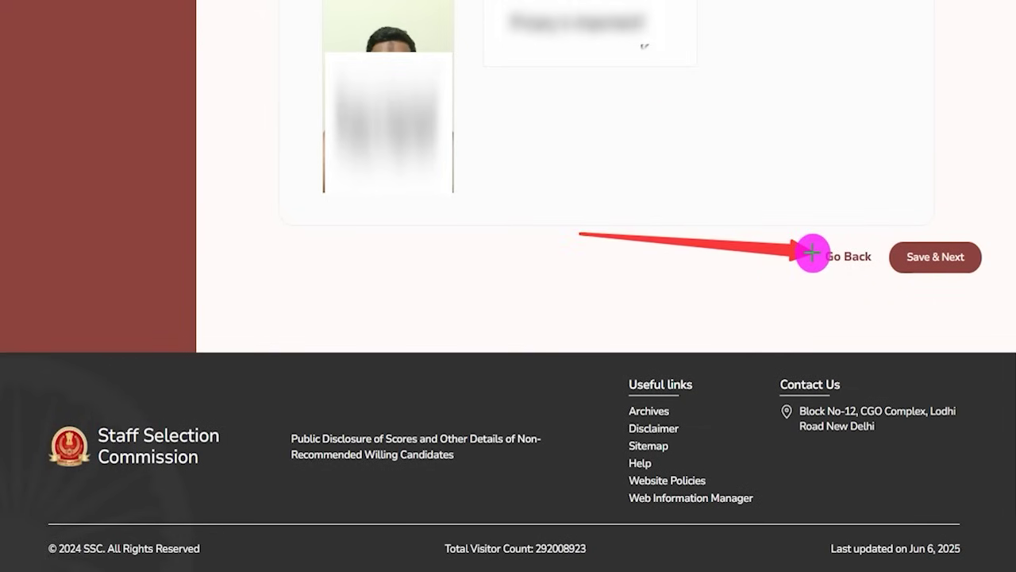
left_click_drag(976, 70, 941, 219)
left_click(934, 250)
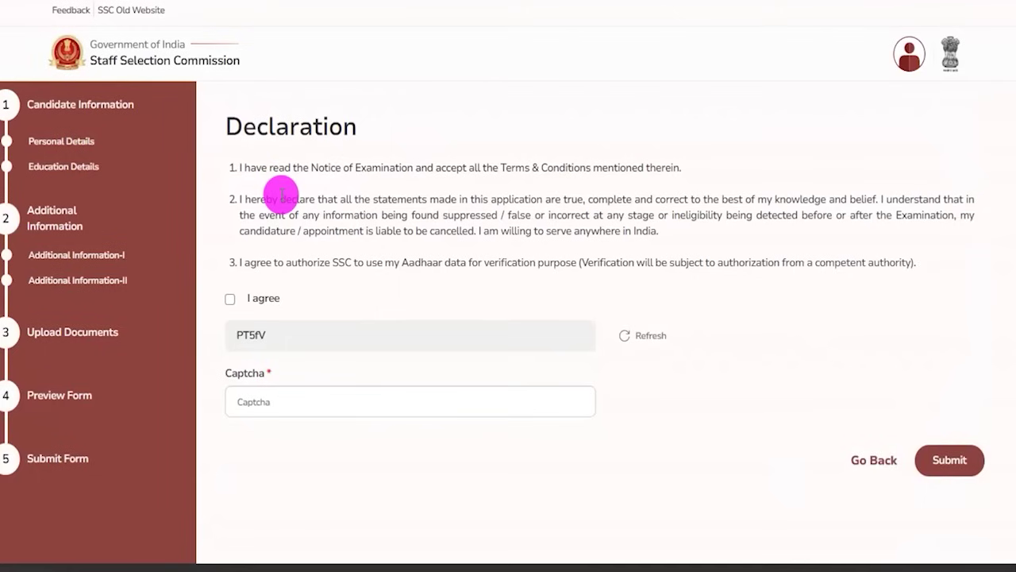
Step: Agree to the terms of the application's Declaration
left_click_drag(242, 127, 337, 127)
left_click(231, 300)
left_click(446, 0)
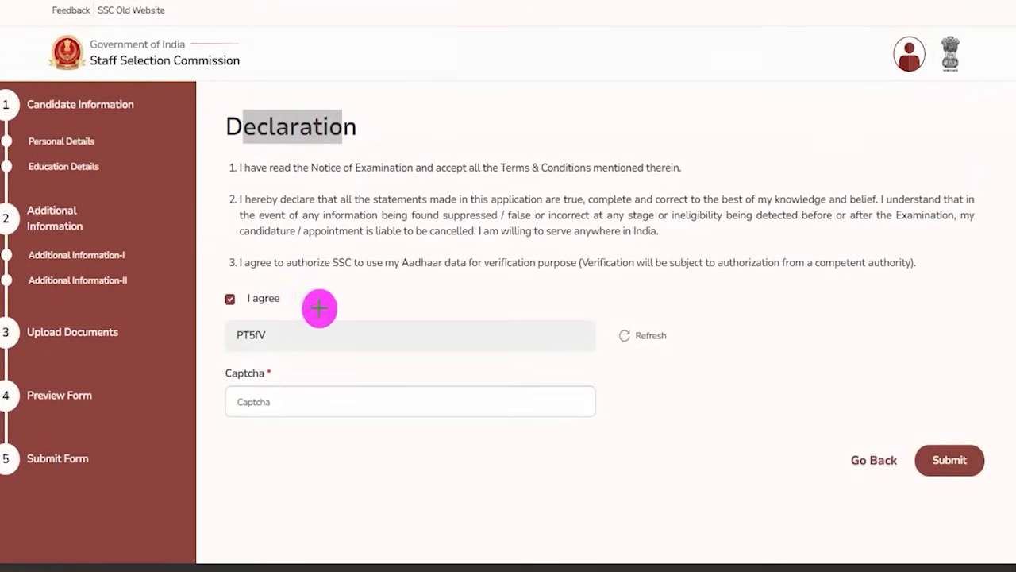
Step: Enter the displayed captcha and submit the Stenographer application form
left_click_drag(253, 347, 287, 344)
left_click_drag(357, 405, 426, 358)
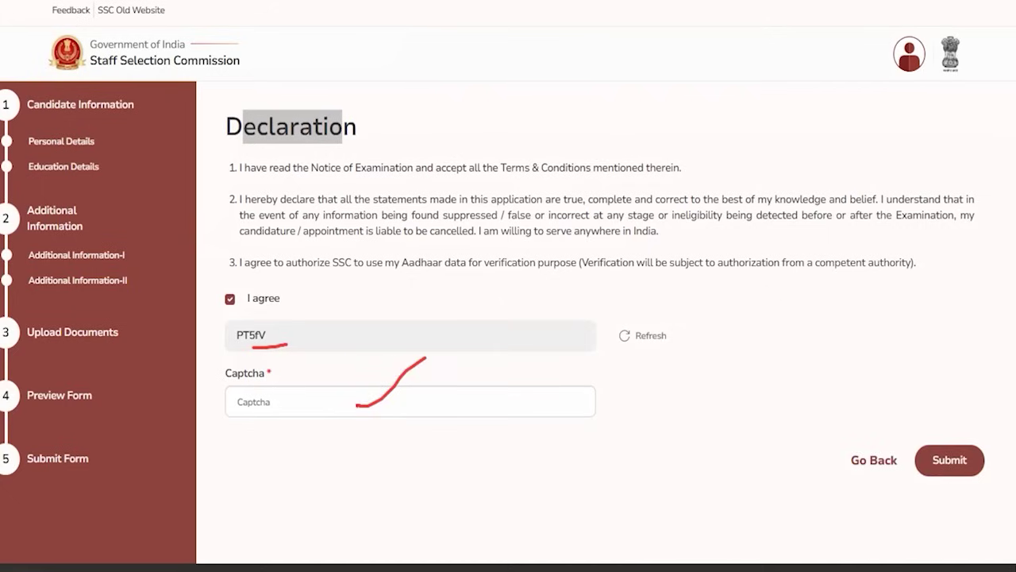
left_click_drag(960, 276, 951, 432)
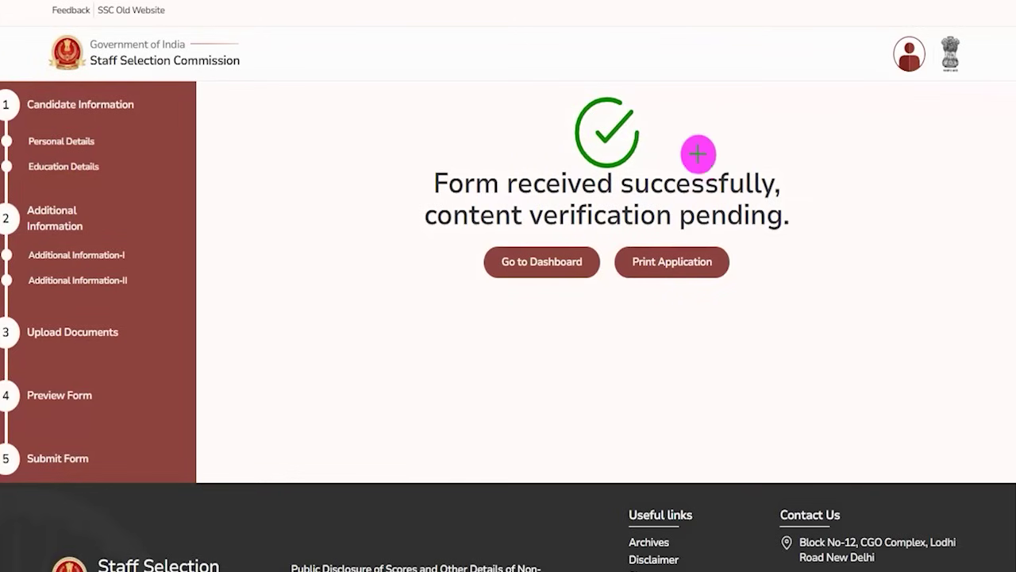
Step: Examine the submission status page and its options for printing the application and going to the dashboard
left_click_drag(697, 157, 771, 87)
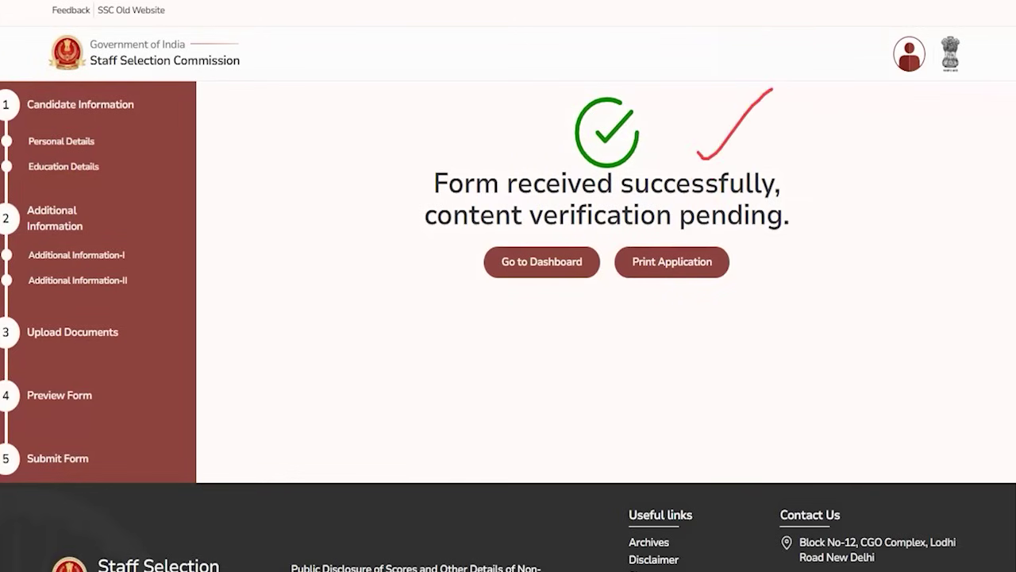
left_click_drag(938, 240, 741, 262)
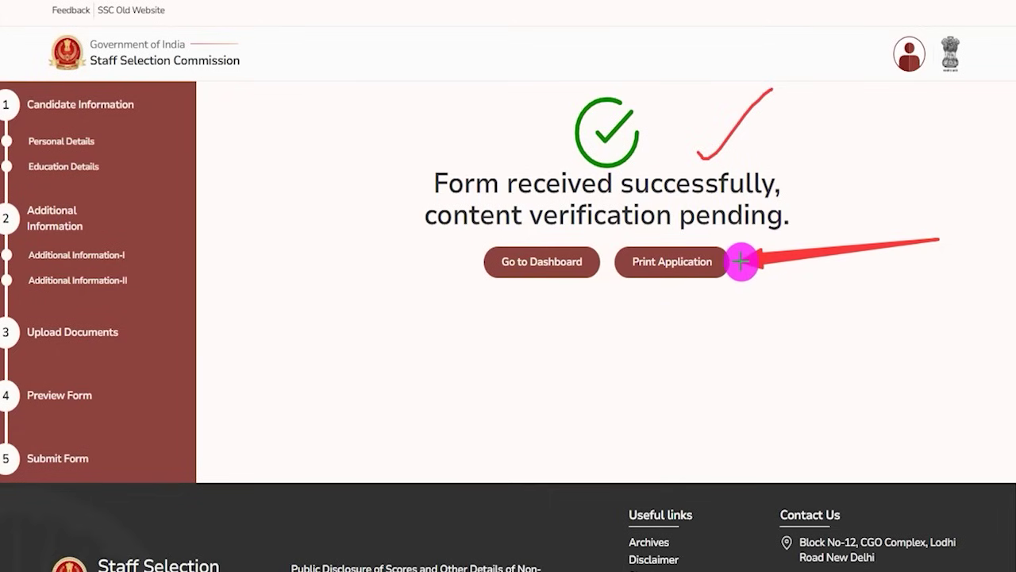
left_click_drag(279, 264, 474, 263)
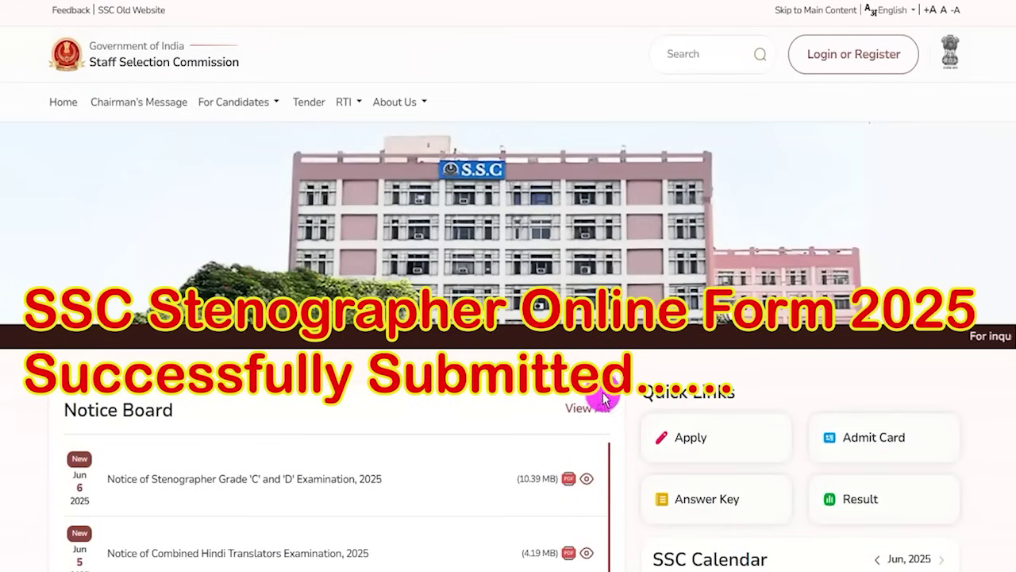
scroll(627, 381, "down", 3)
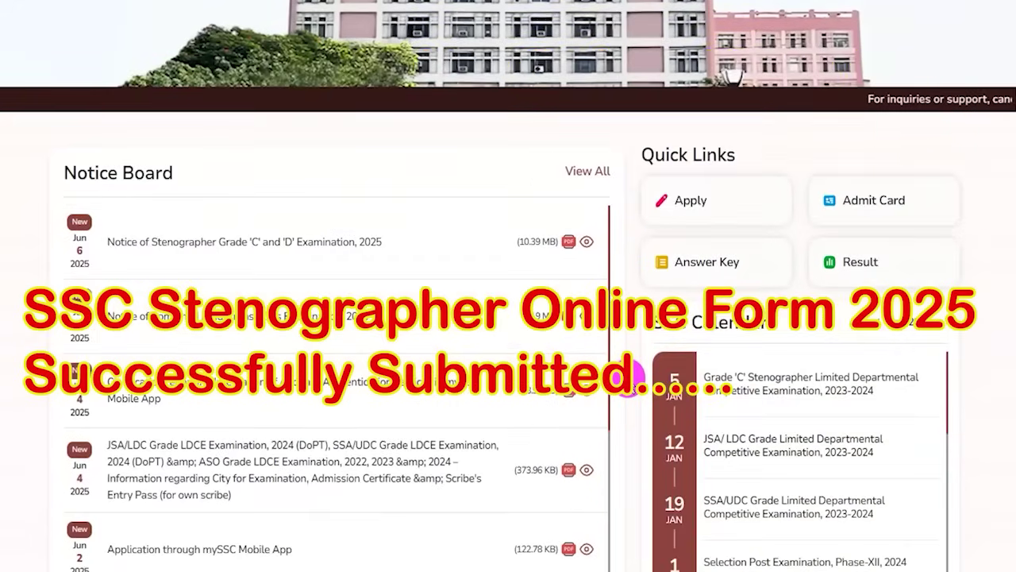
scroll(627, 381, "down", 3)
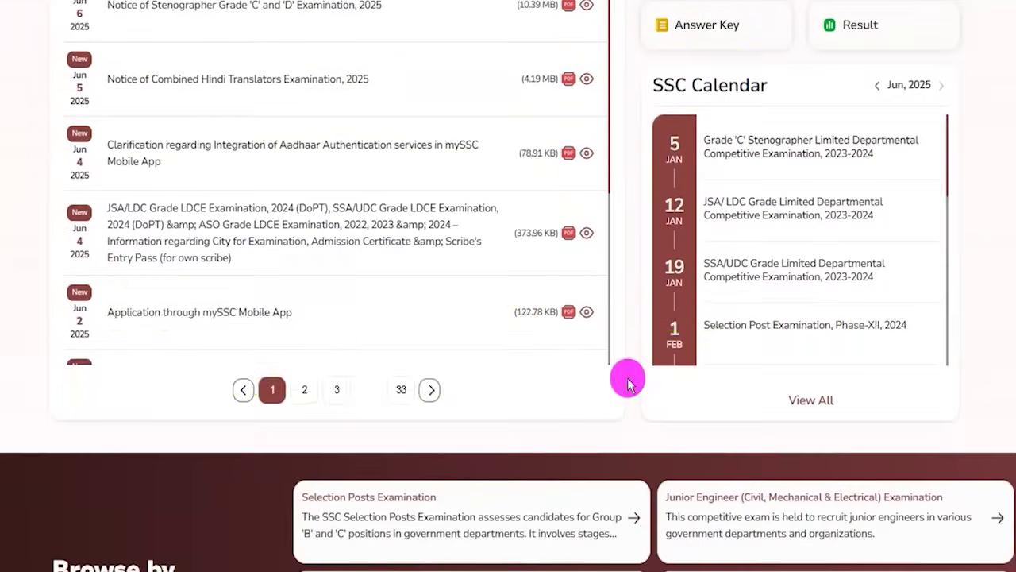
scroll(627, 381, "up", 6)
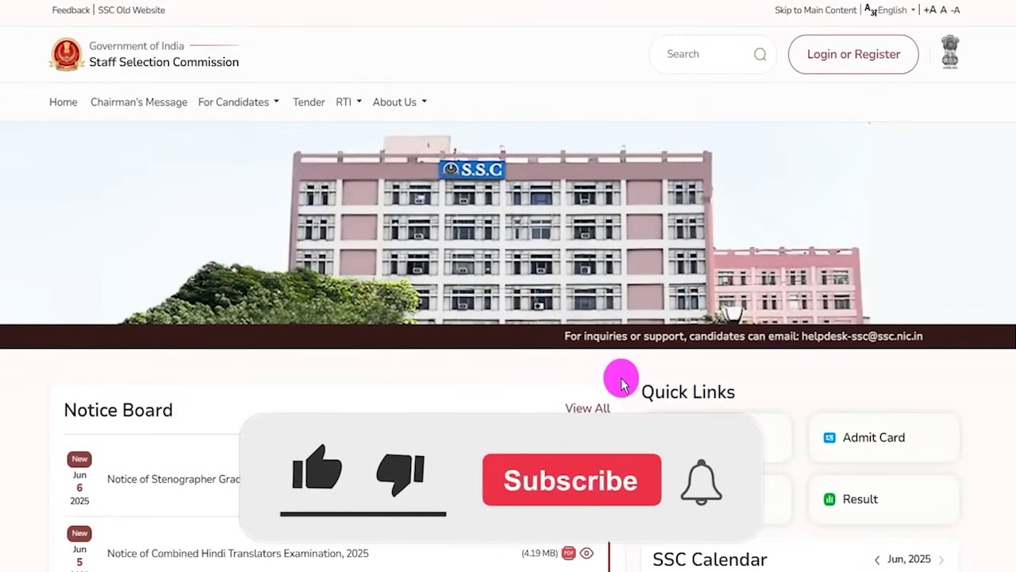
scroll(621, 383, "down", 10)
scroll(622, 383, "up", 6)
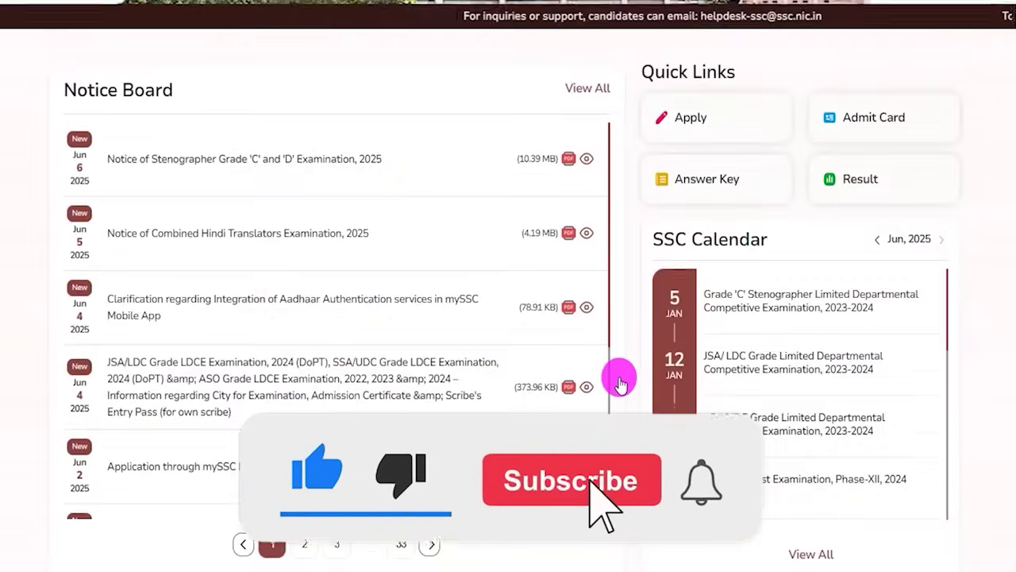